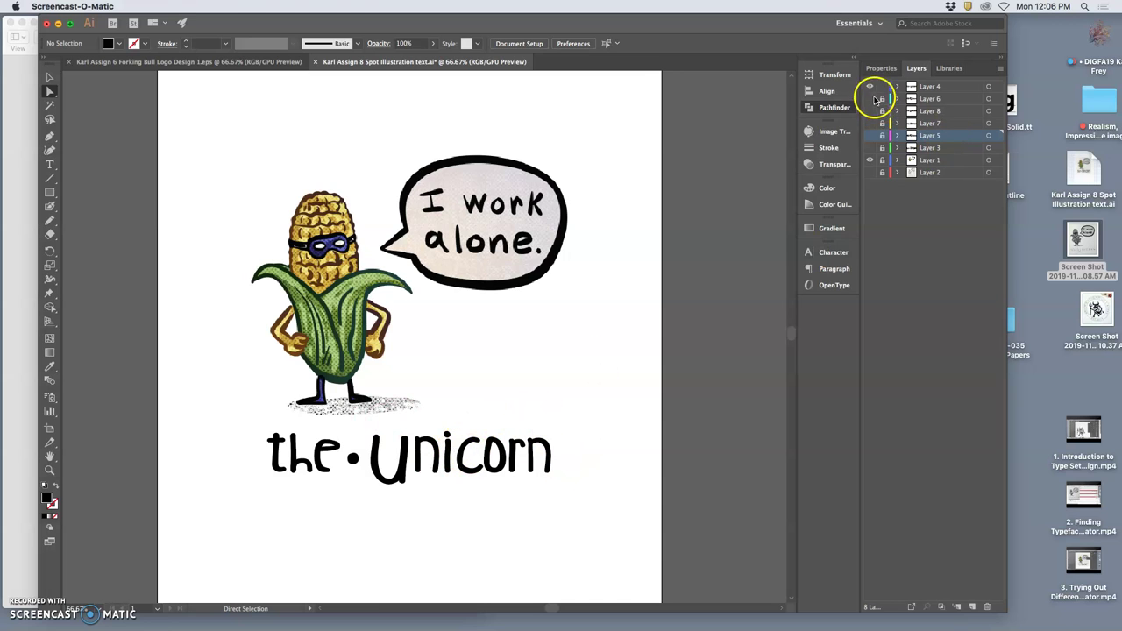
Toggle the Unicorn lettering layer's visibility and select the whole lettering group.
left_click(871, 87)
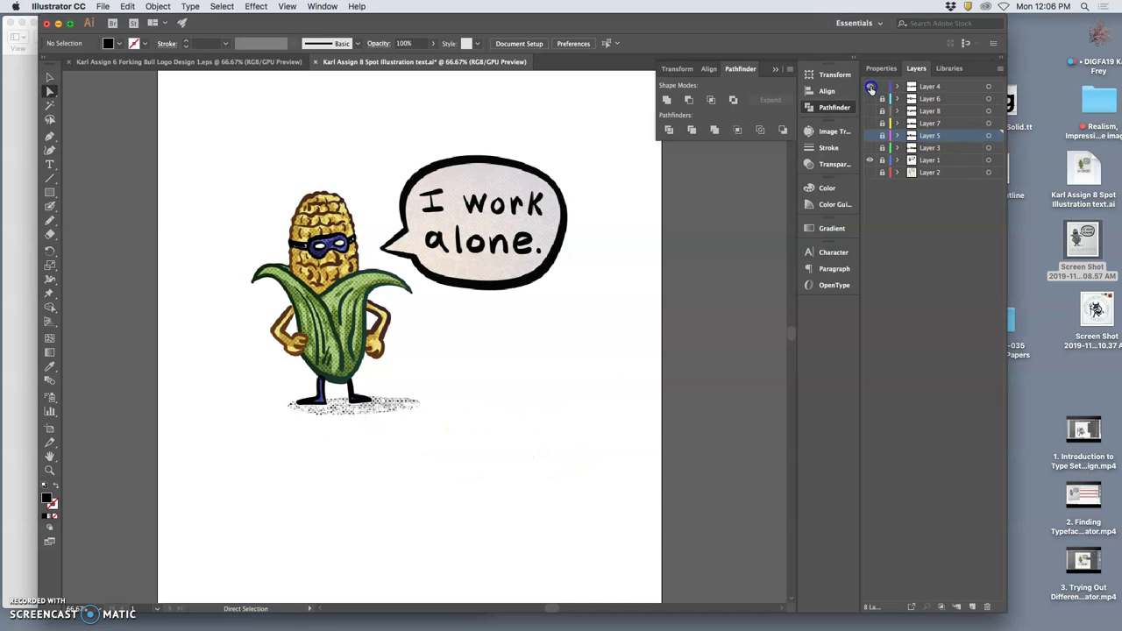
left_click(871, 86)
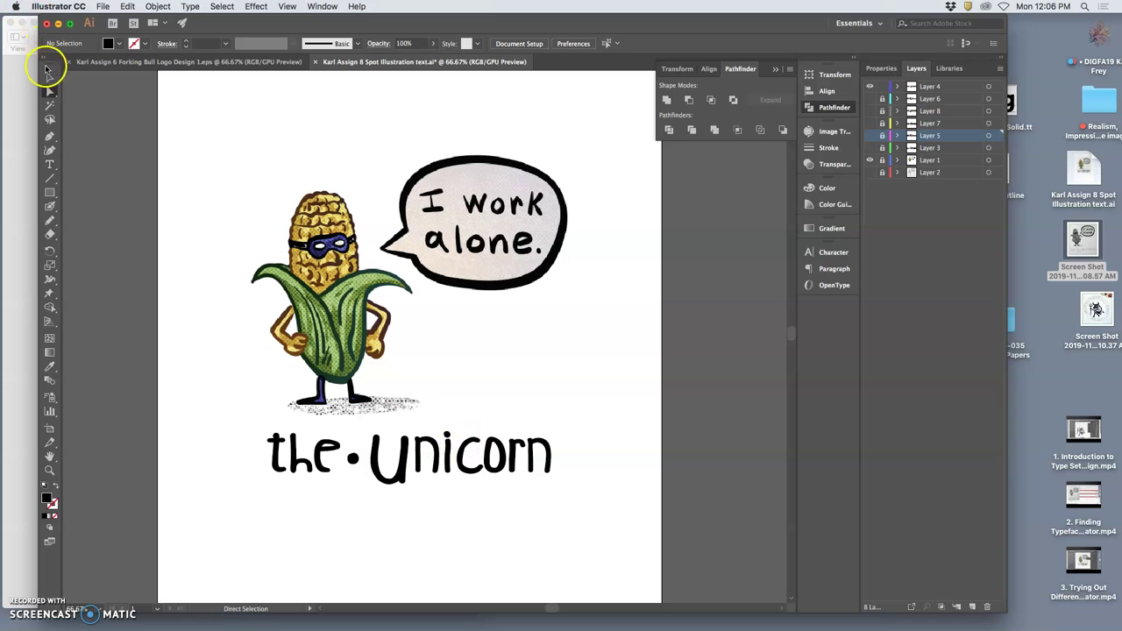
left_click(50, 78)
left_click(375, 456)
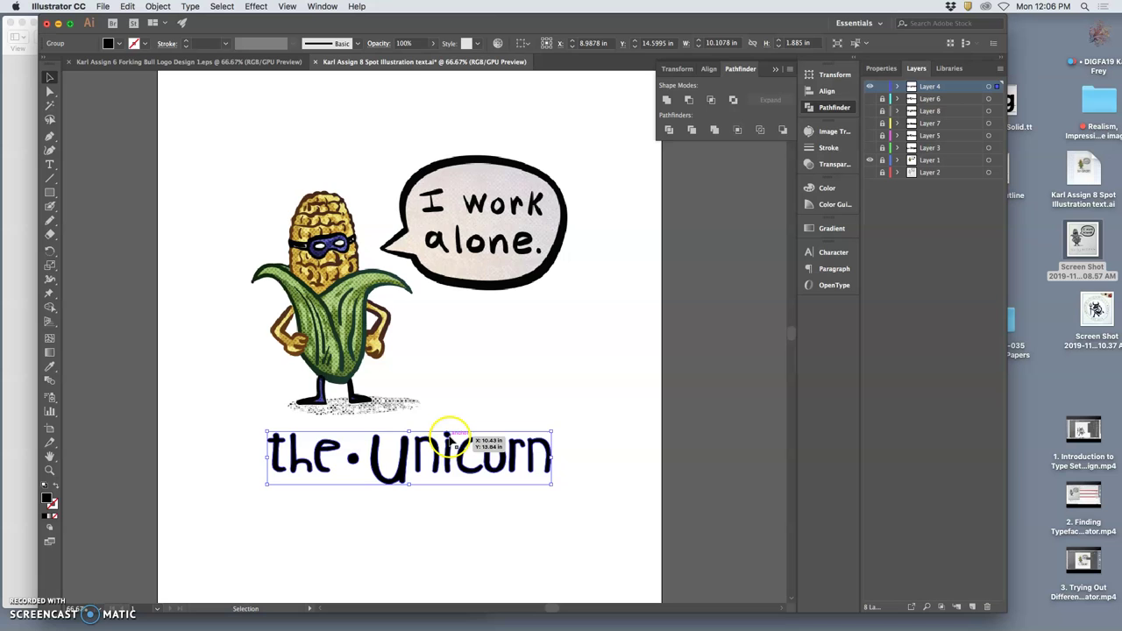
scroll(449, 434, "up", 1)
scroll(456, 426, "up", 1)
scroll(451, 413, "up", 1)
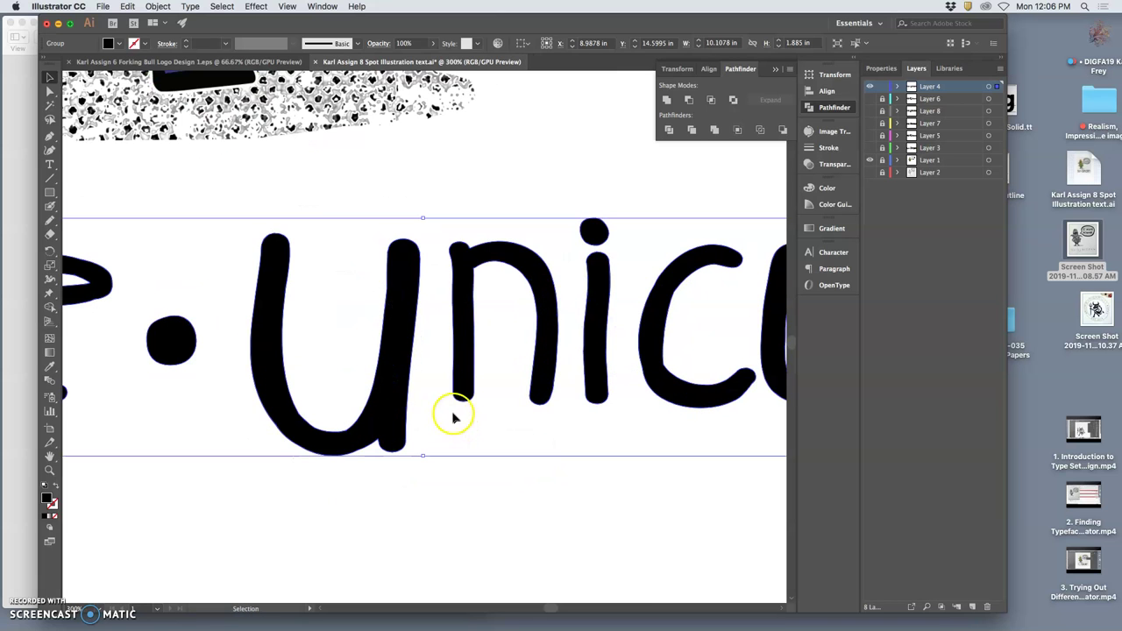
Browse the path editing commands without choosing one.
left_click(157, 7)
mouse_move(162, 255)
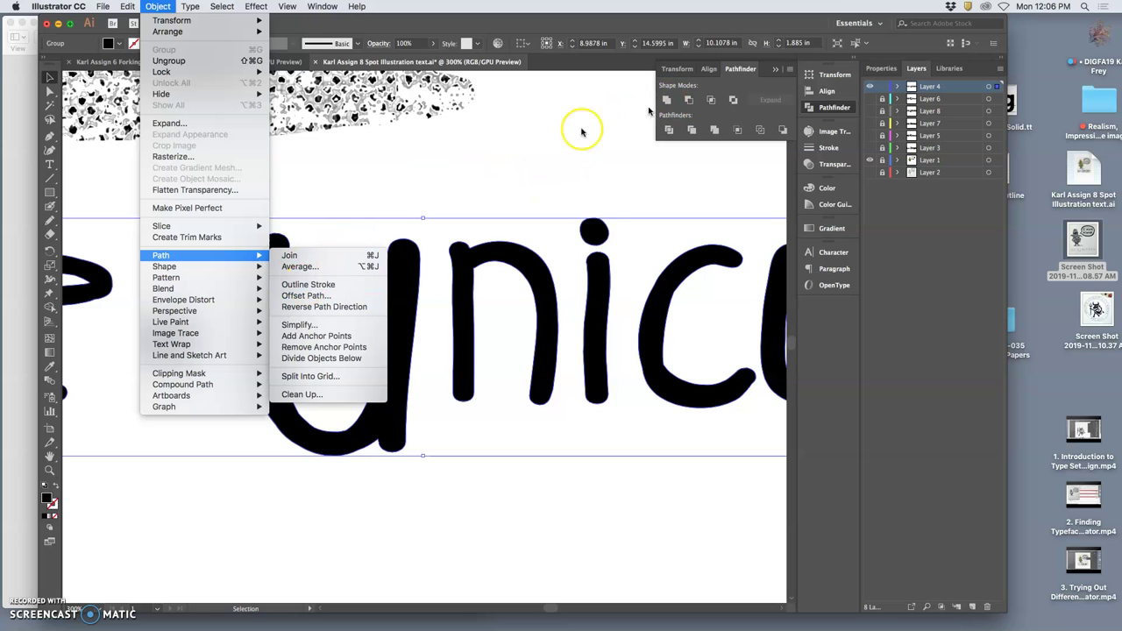
left_click(491, 167)
scroll(526, 320, "right", 5)
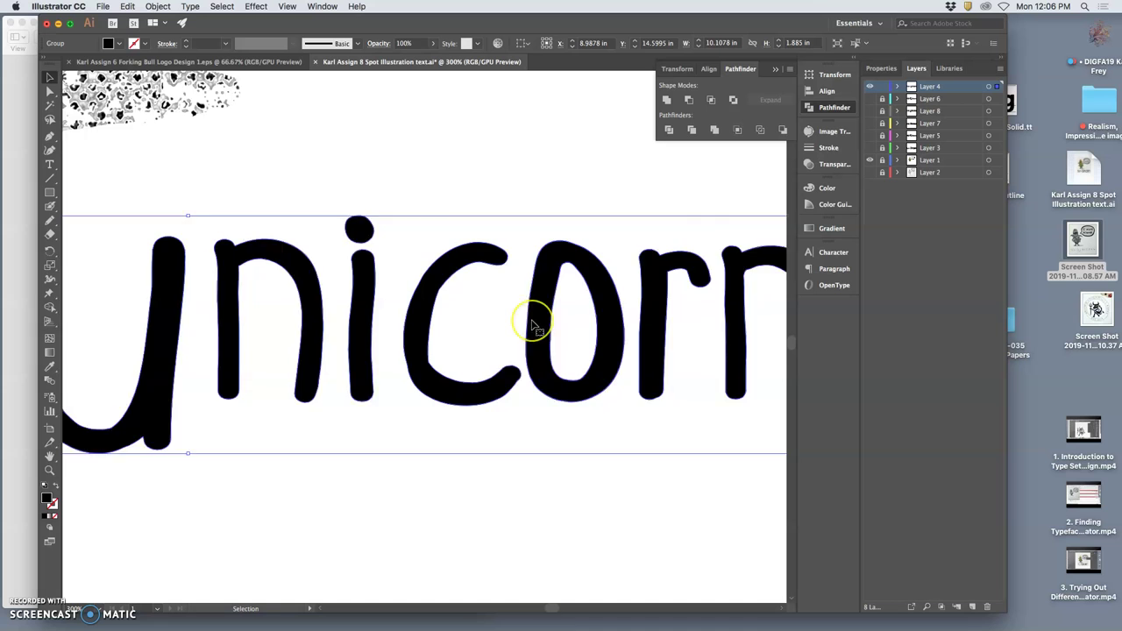
scroll(532, 326, "right", 3)
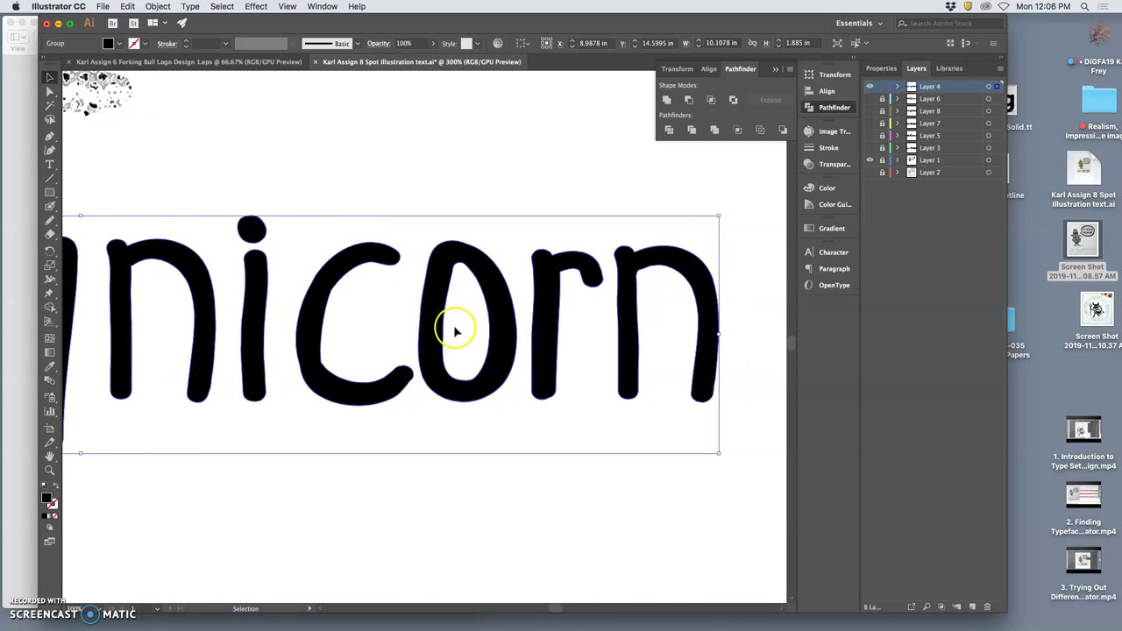
Redraw the left, lower-left and bottom edges of the letter c with the Pencil.
left_click(50, 91)
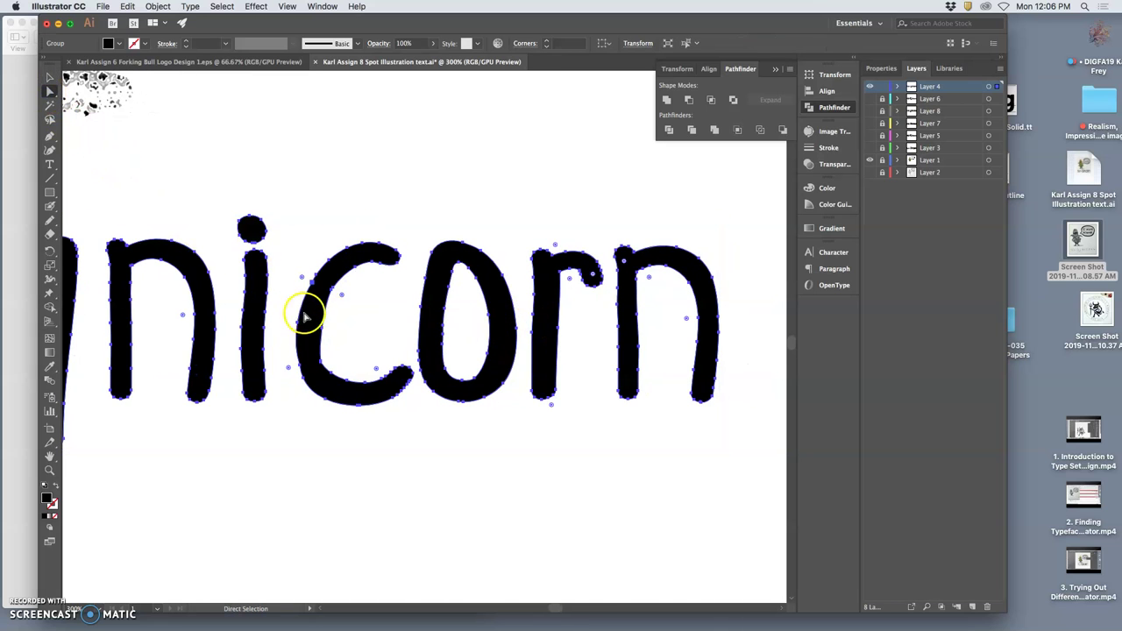
left_click(50, 220)
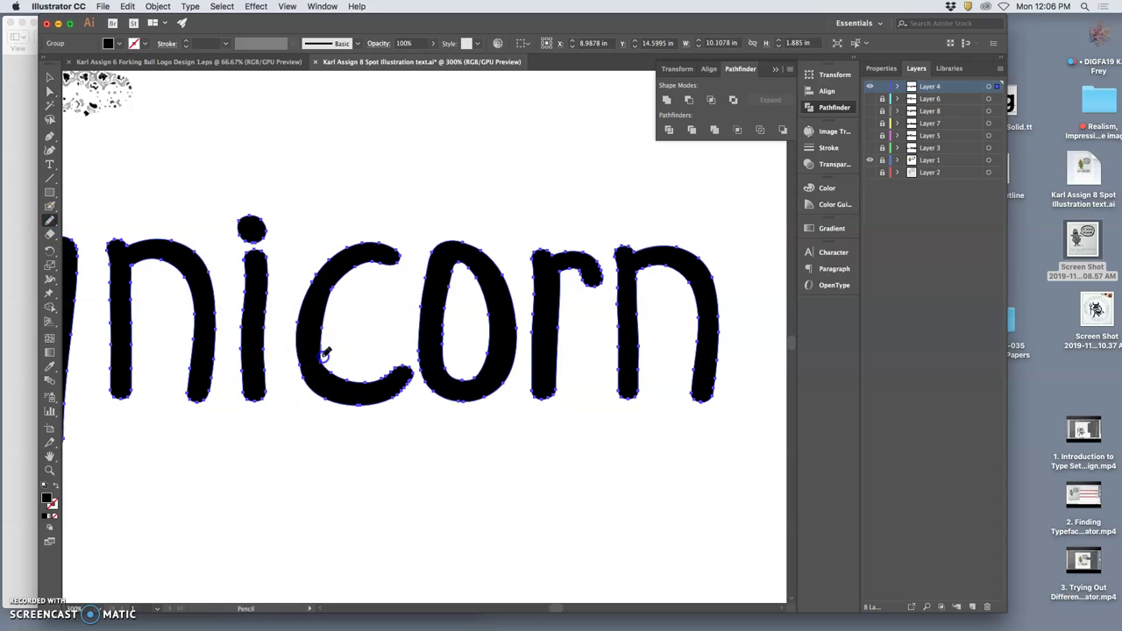
left_click_drag(328, 367, 298, 342)
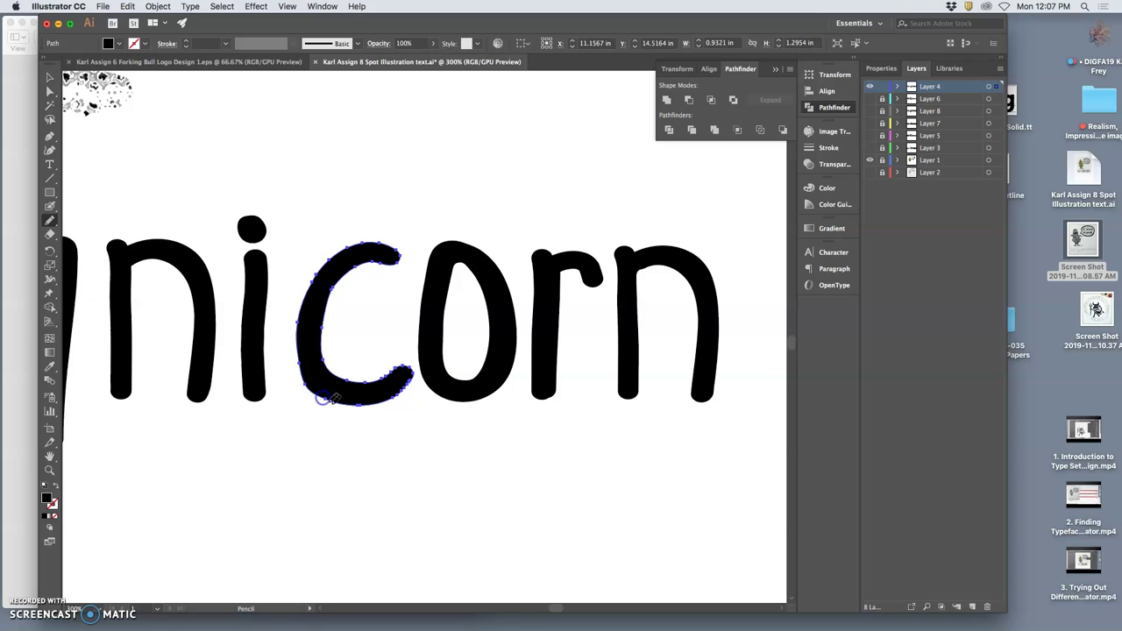
left_click_drag(318, 381, 300, 359)
left_click_drag(349, 406, 377, 430)
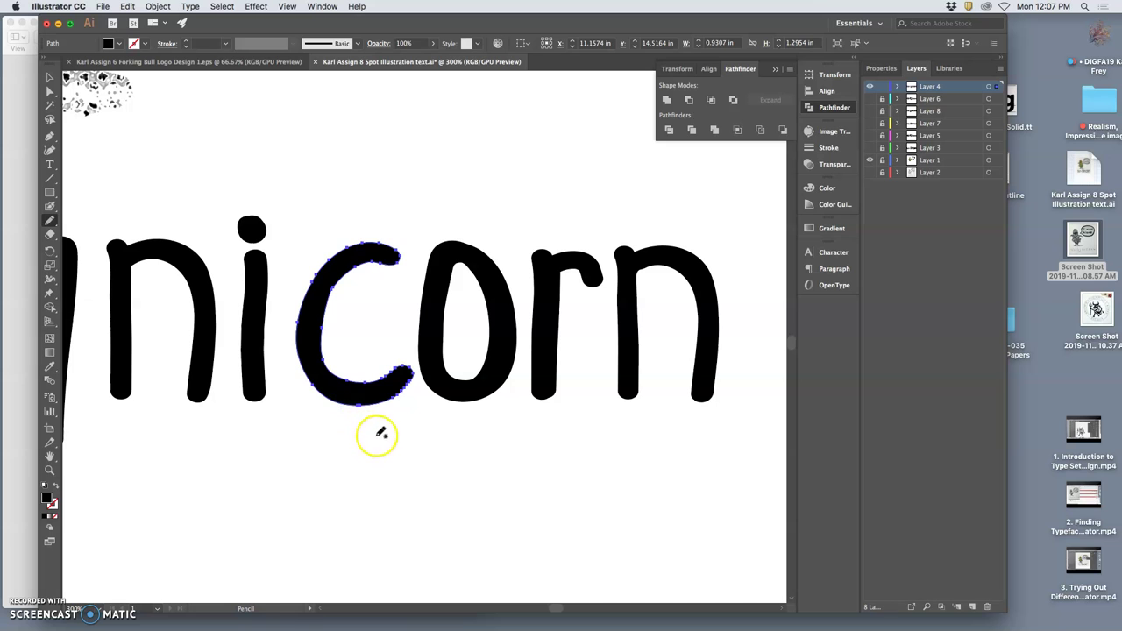
Zoom out to the whole artboard and clear the selection.
key("super+minus")
key("super+minus")
key("super+minus")
key("super+minus")
key("super+minus")
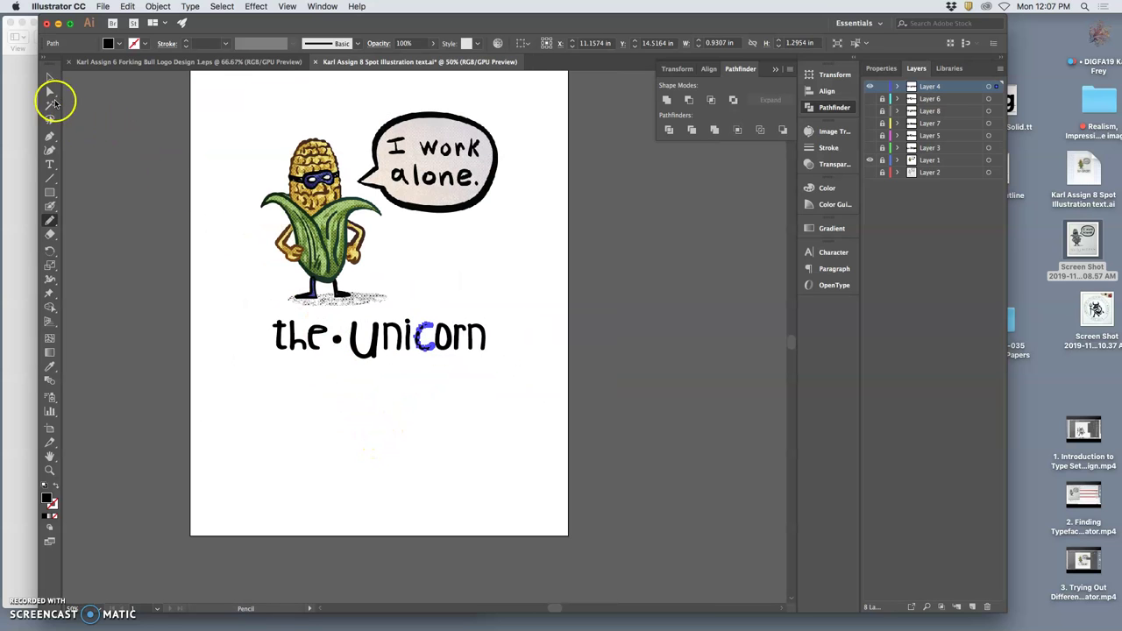
left_click(49, 92)
left_click(88, 106)
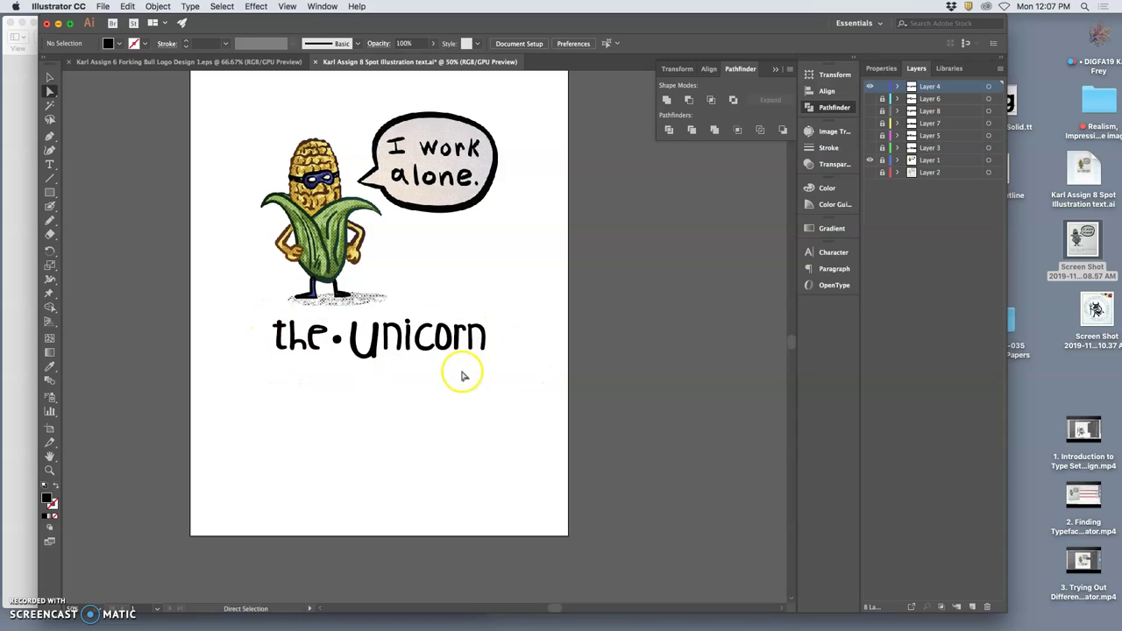
Hide Layer 1 so the corn character and speech bubble disappear.
scroll(483, 377, "up", 1)
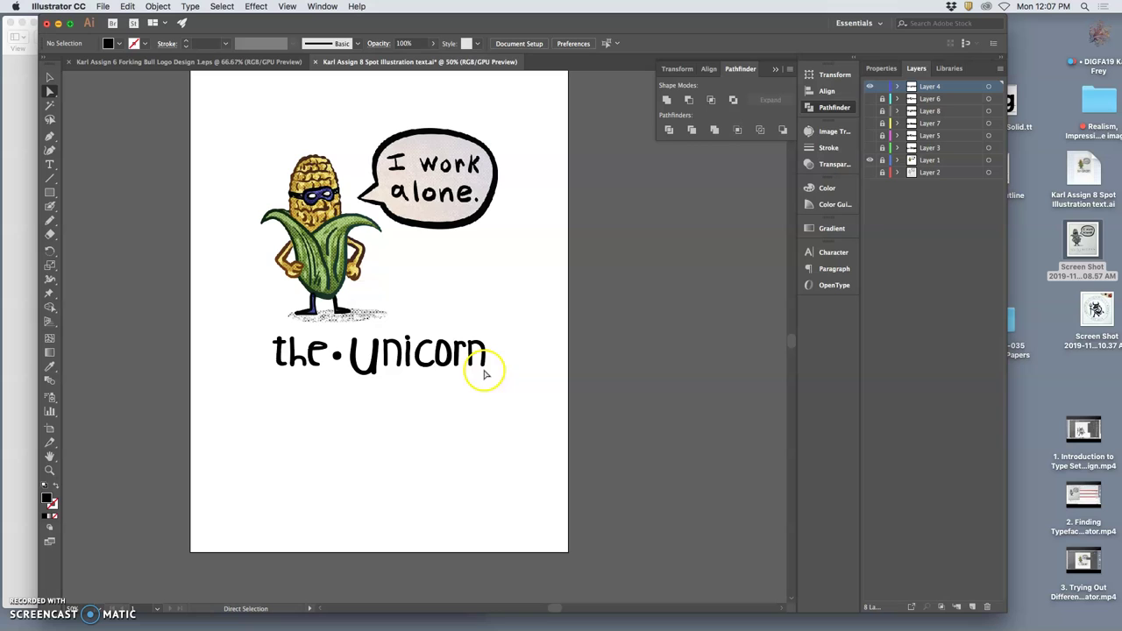
left_click(870, 160)
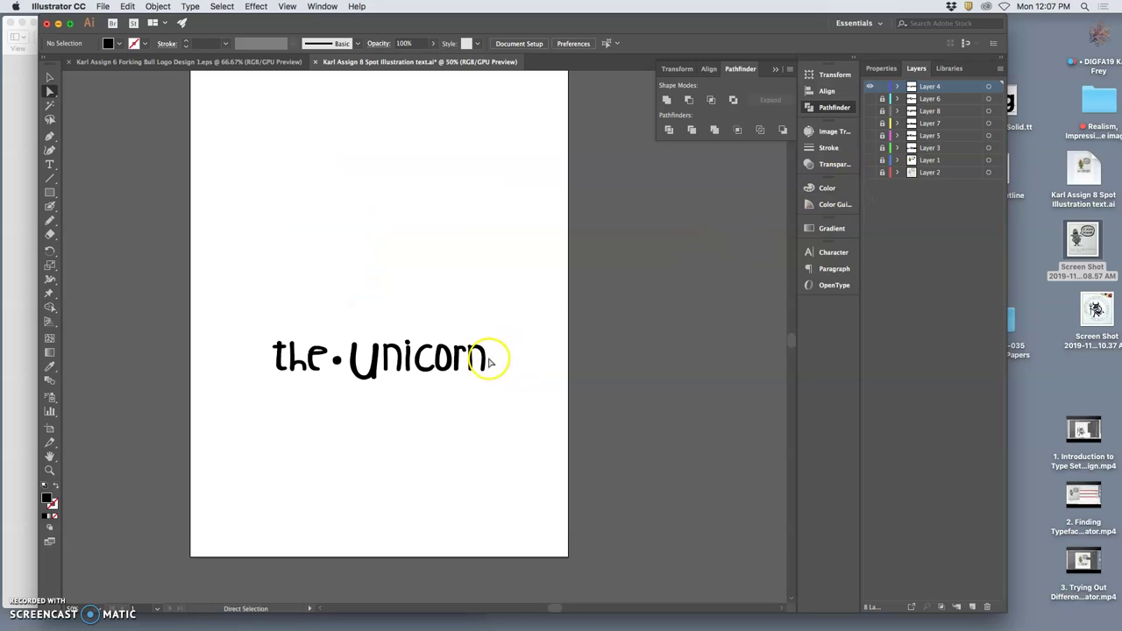
scroll(492, 360, "up", 3)
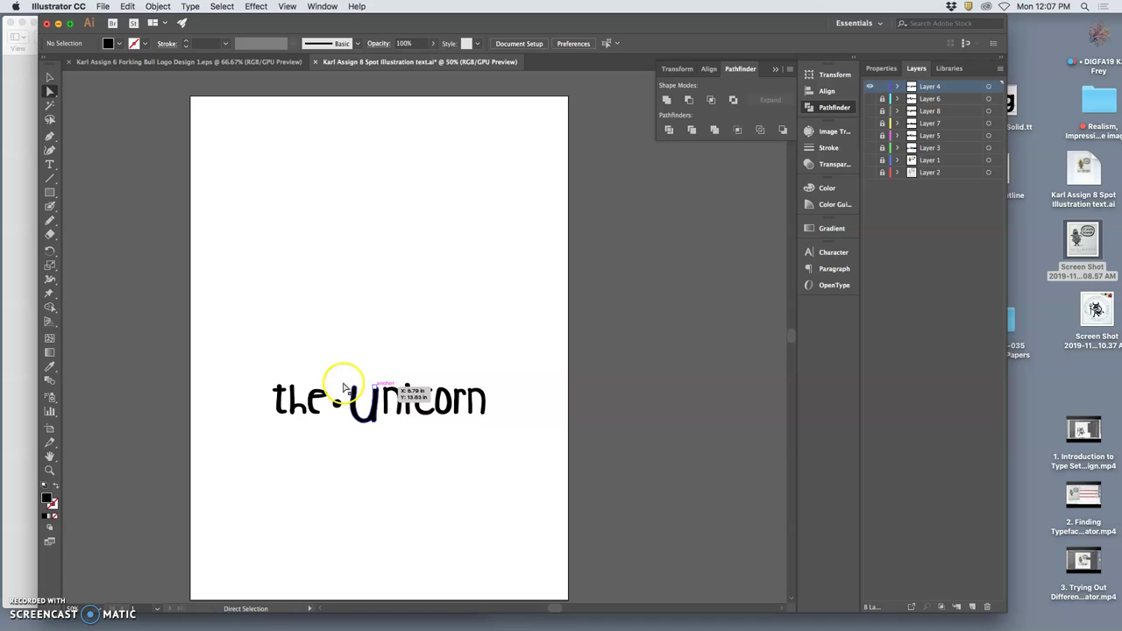
scroll(318, 430, "left", 1)
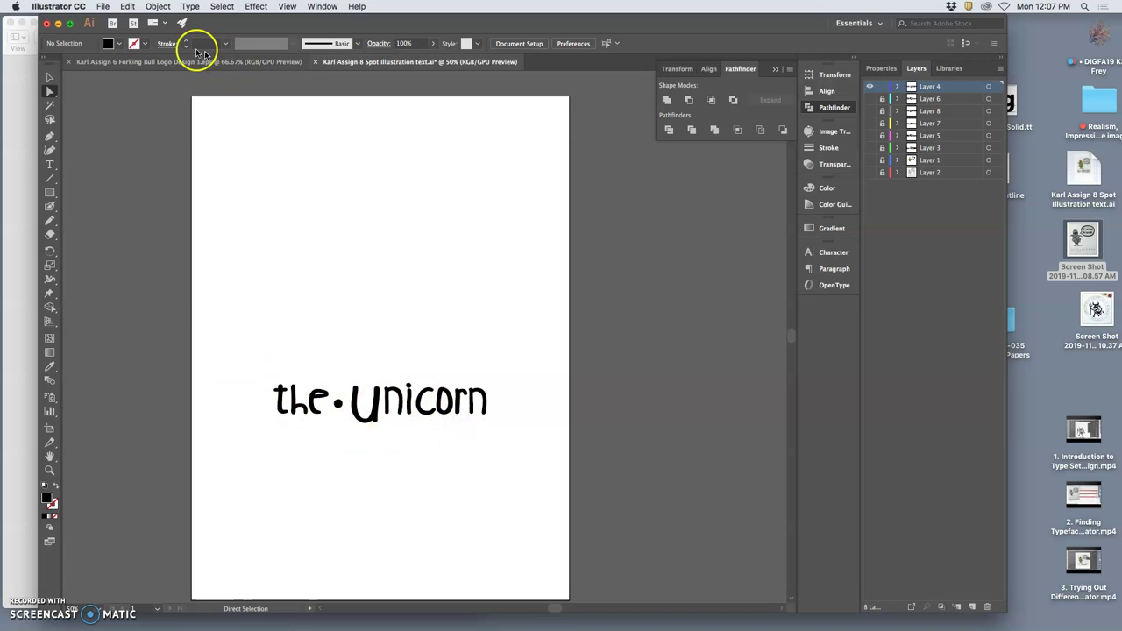
Save a copy as Illustrator EPS with 'black' appended to the name, accepting default EPS Options.
left_click(103, 7)
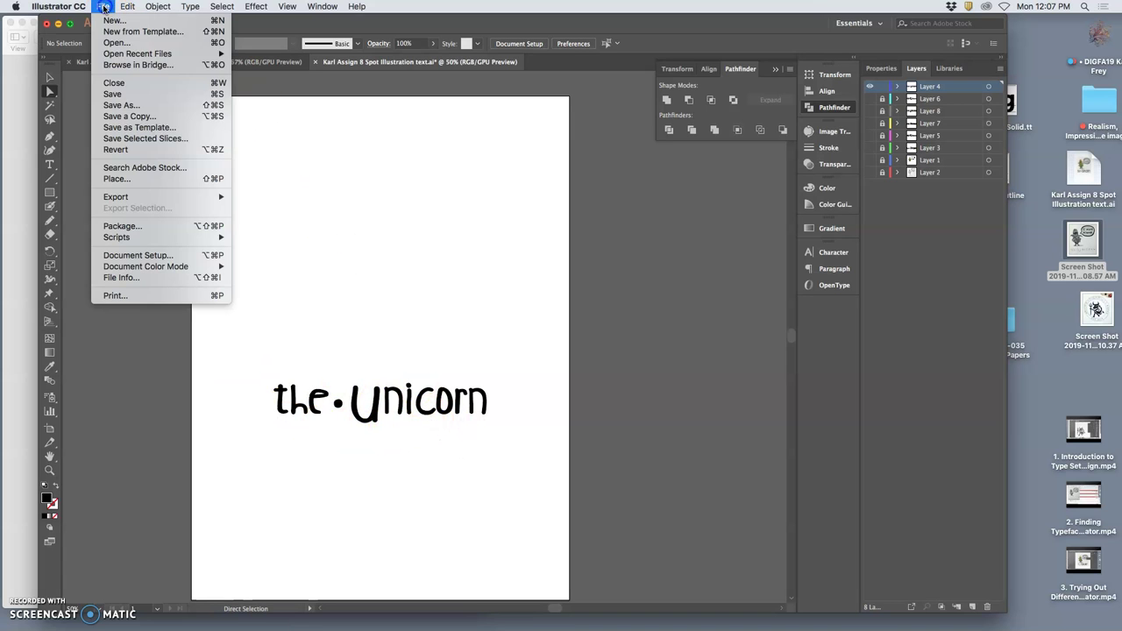
left_click(119, 104)
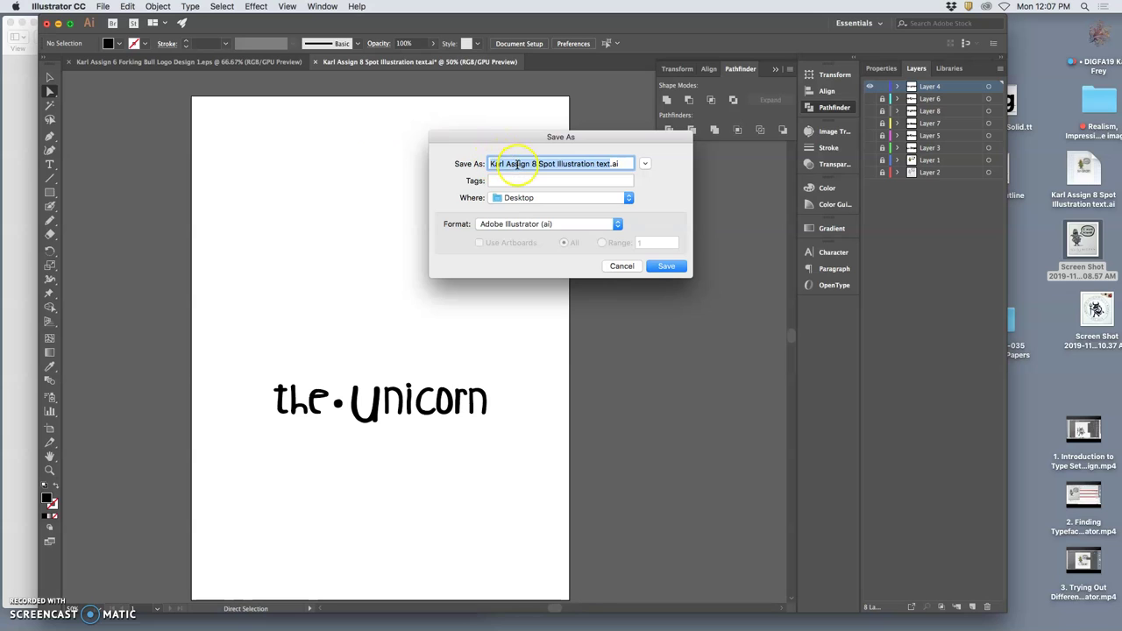
left_click(609, 164)
type("black")
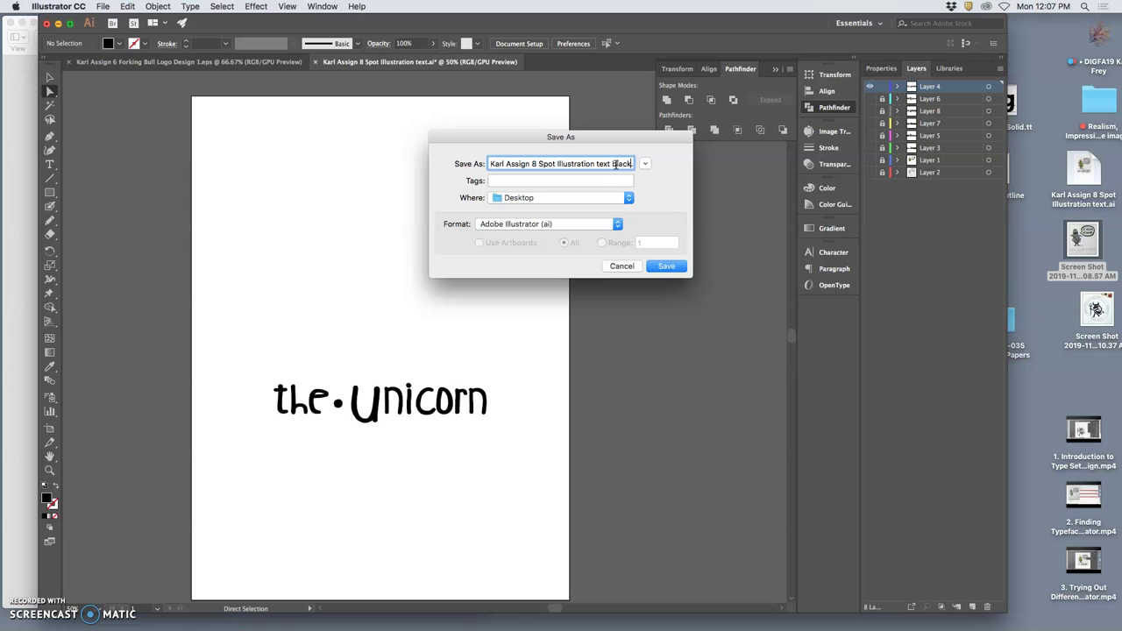
left_click(580, 227)
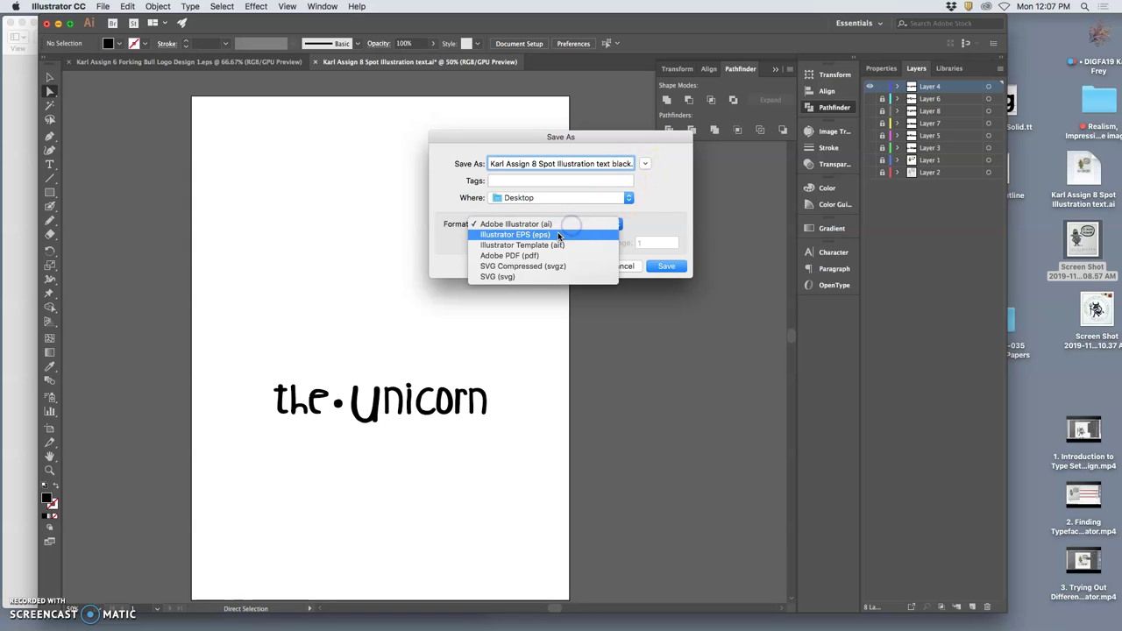
left_click(562, 243)
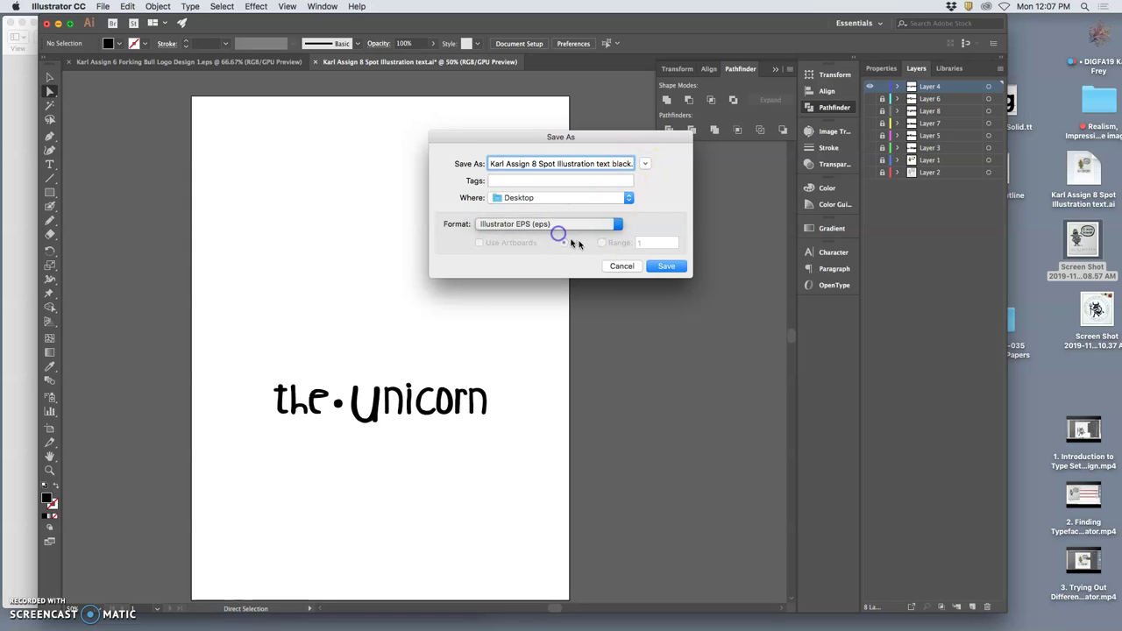
left_click(671, 269)
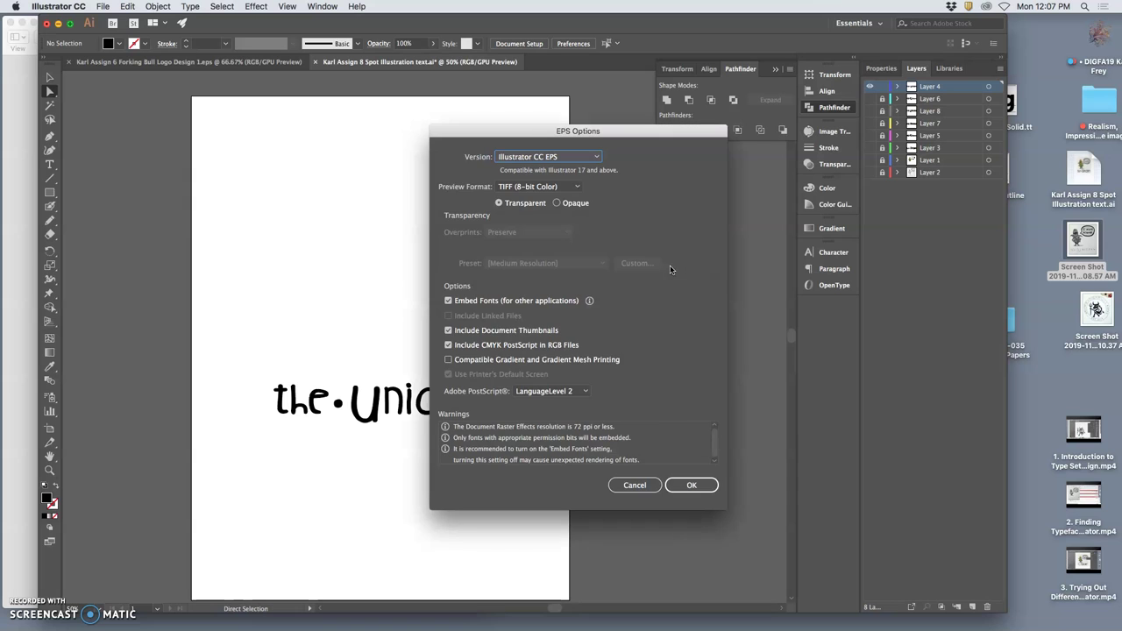
left_click(699, 487)
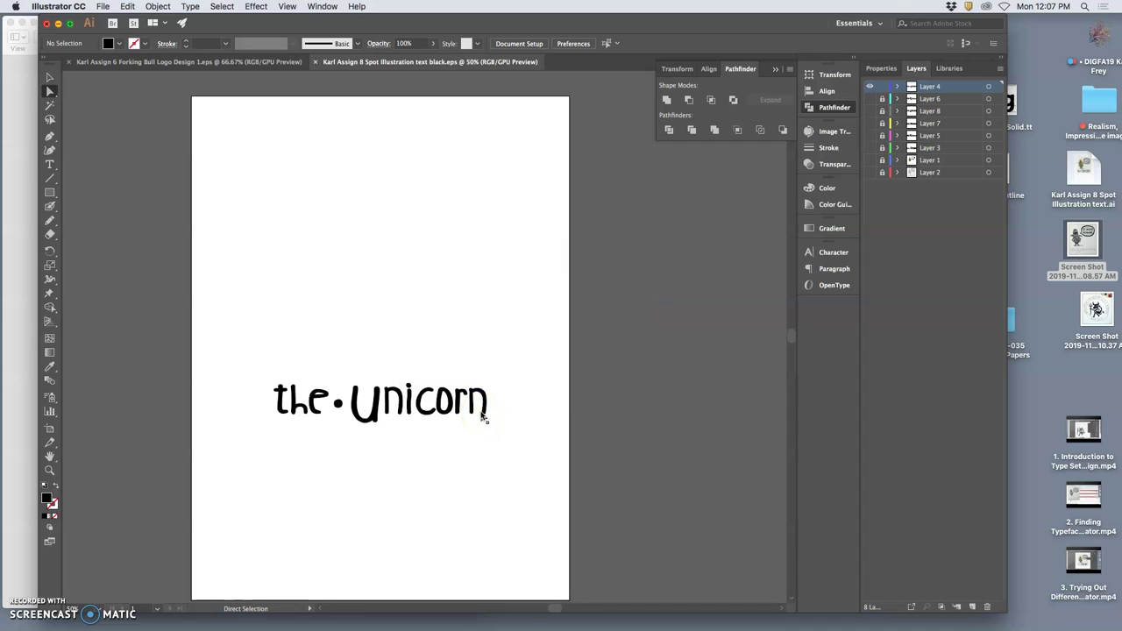
left_click(512, 368)
Minimize Illustrator, close the corn illustration preview and switch to Photoshop.
left_click(58, 24)
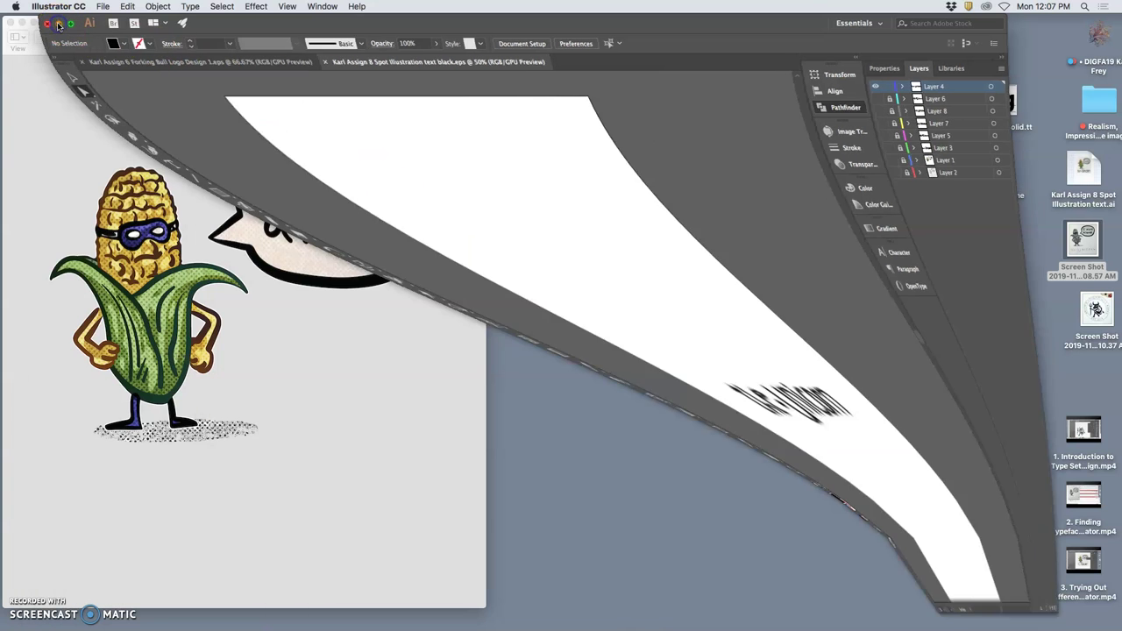
left_click(11, 23)
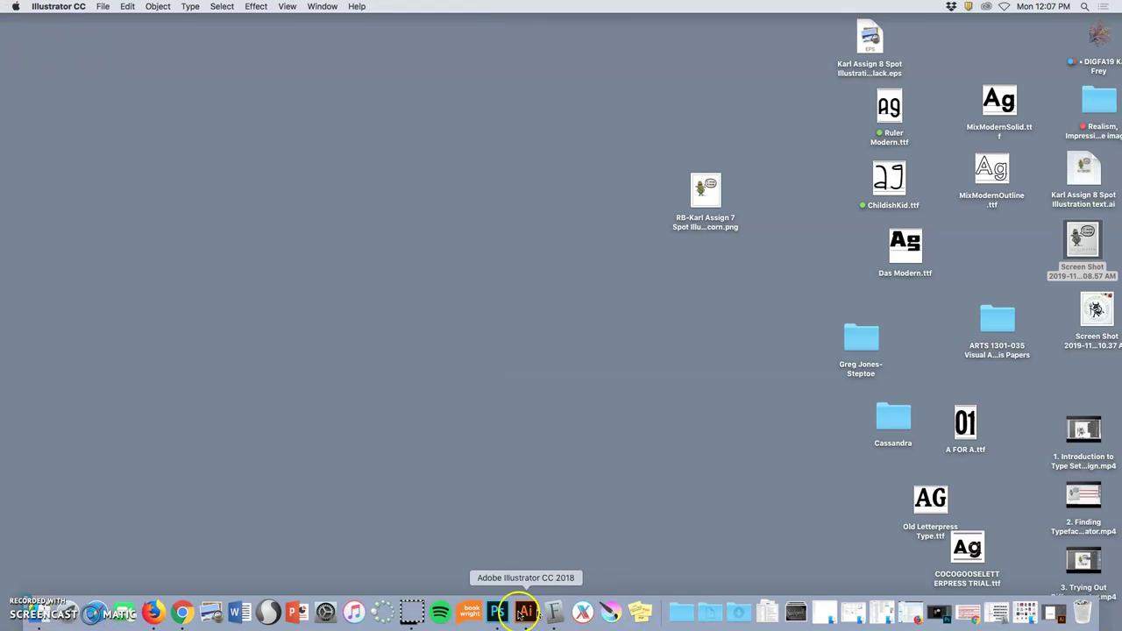
left_click(508, 611)
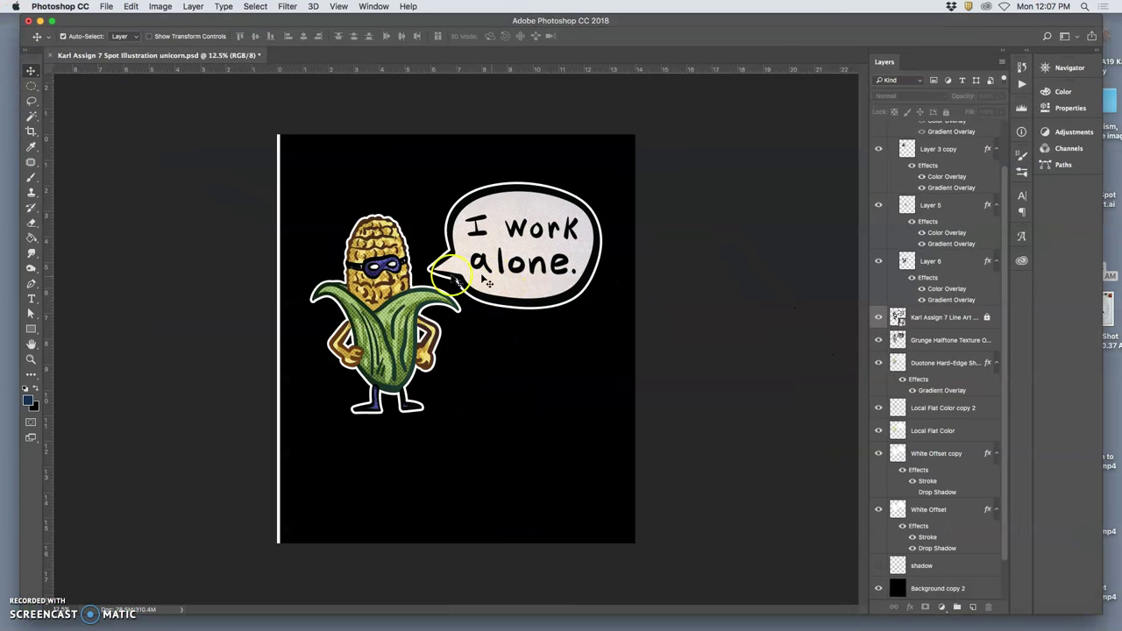
Check the Image Size values of 14 × 16 in at 350 ppi, then cancel.
left_click(169, 6)
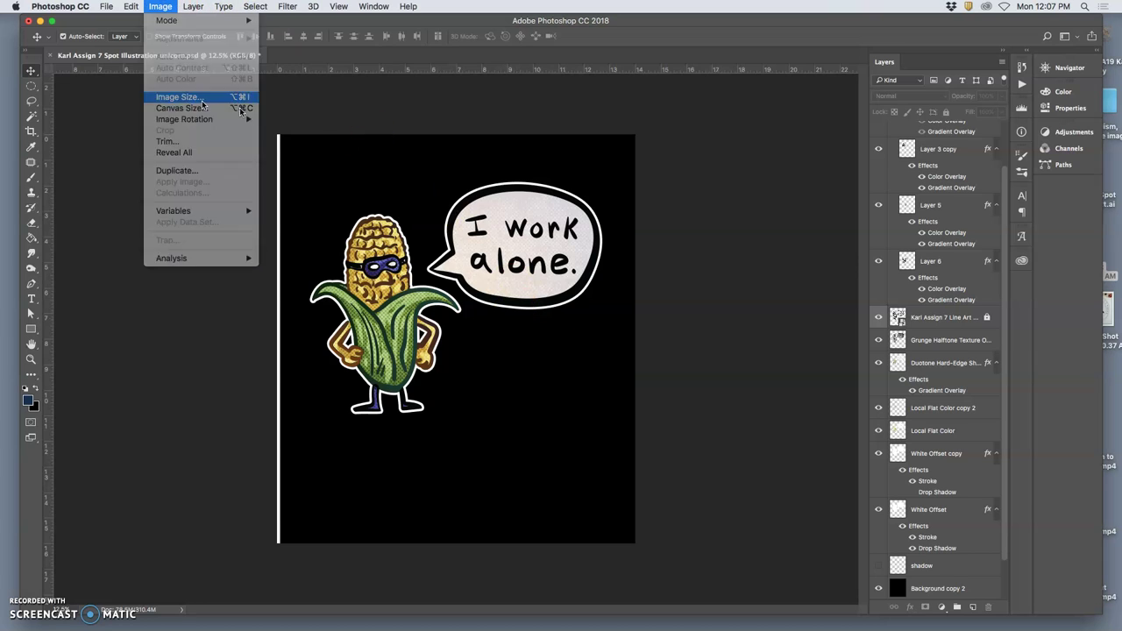
left_click(568, 226)
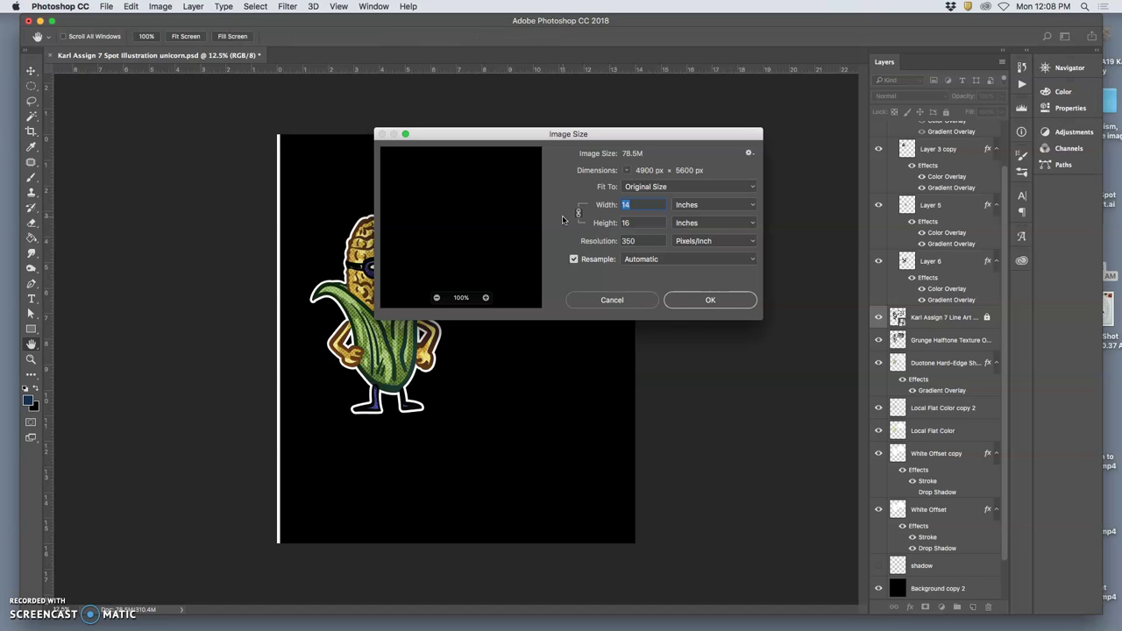
left_click(633, 223)
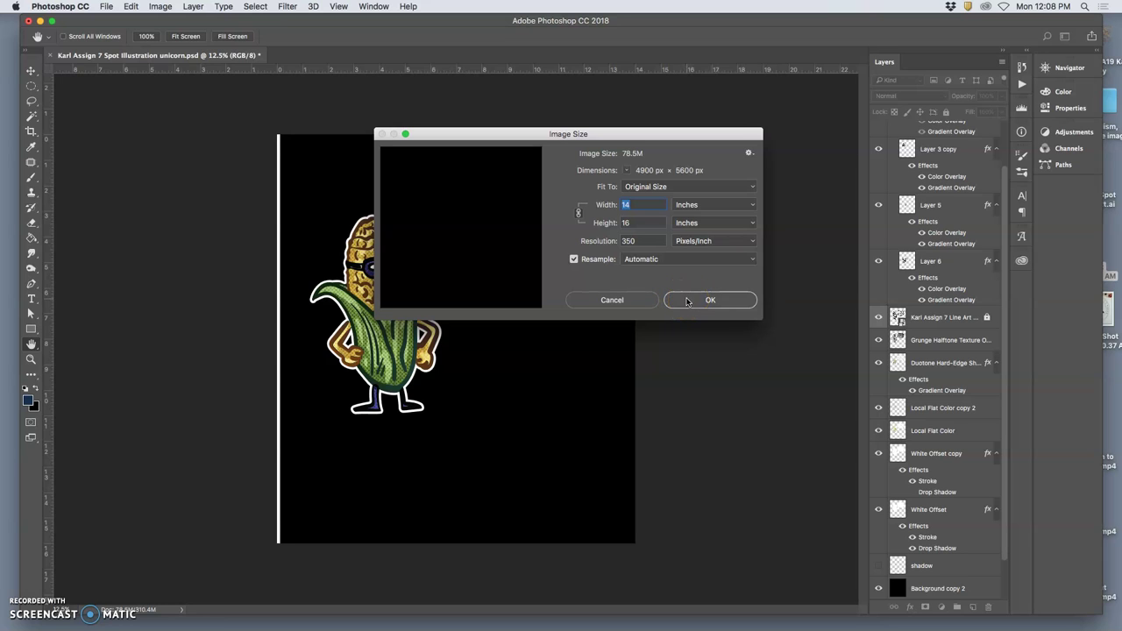
left_click(647, 303)
left_click(642, 305)
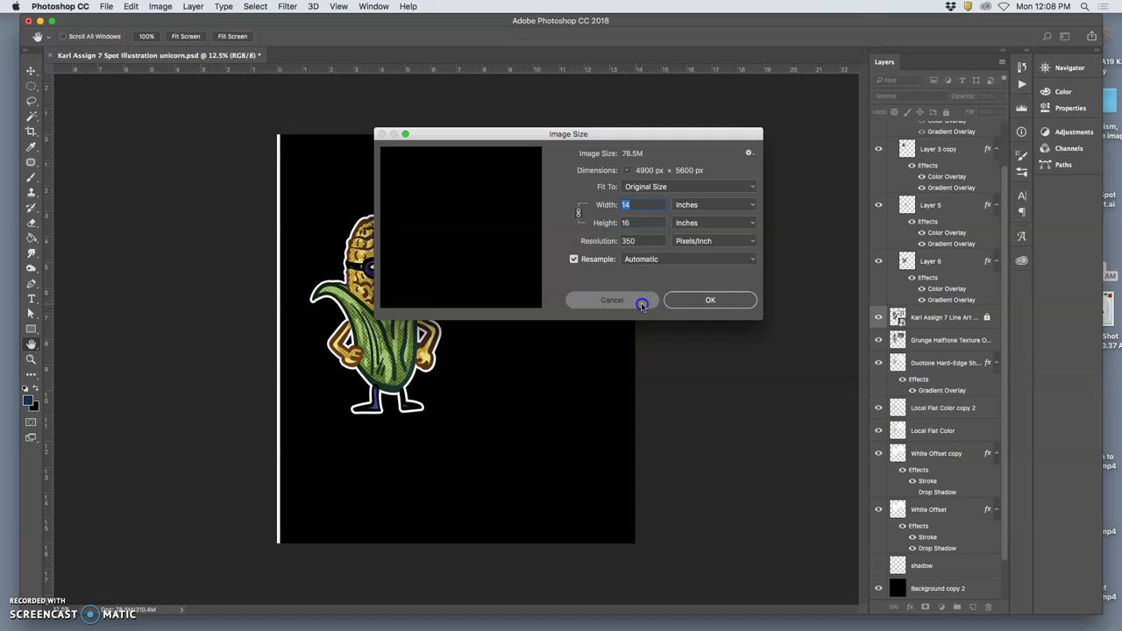
Hide the black background and place the the•Unicorn EPS centred beneath the corn figure.
left_click(879, 589)
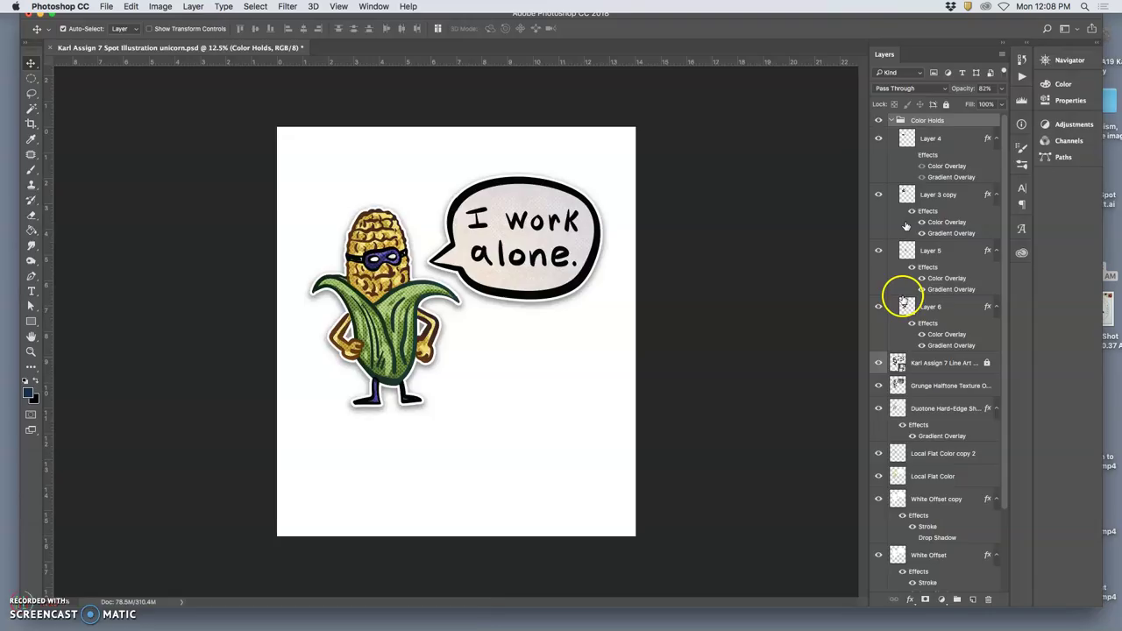
key("F11")
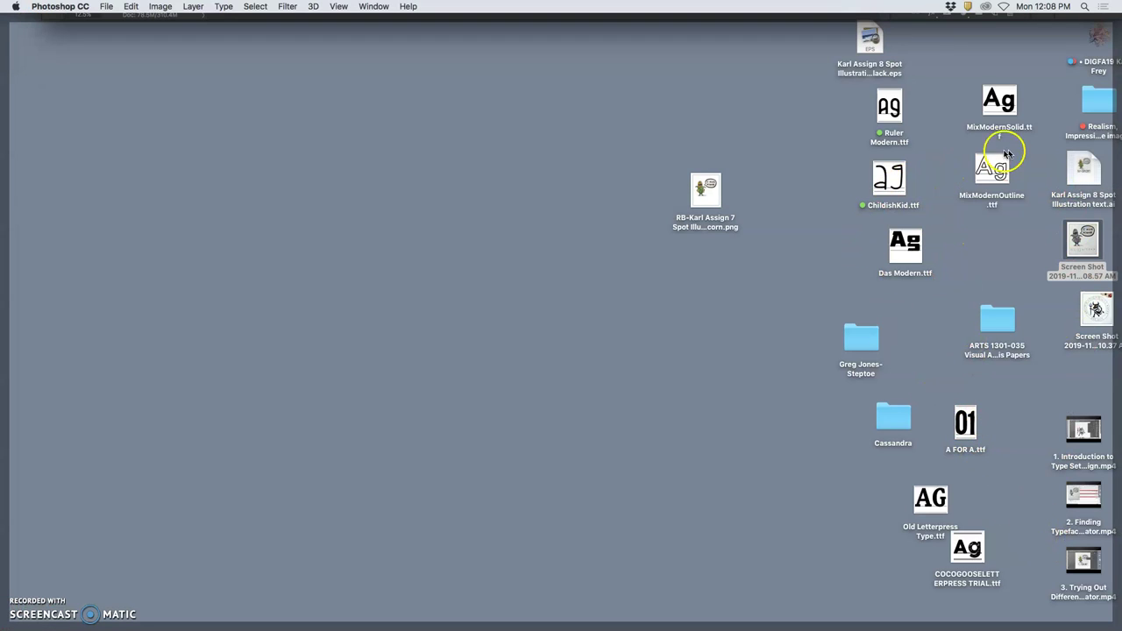
left_click_drag(871, 44, 473, 379)
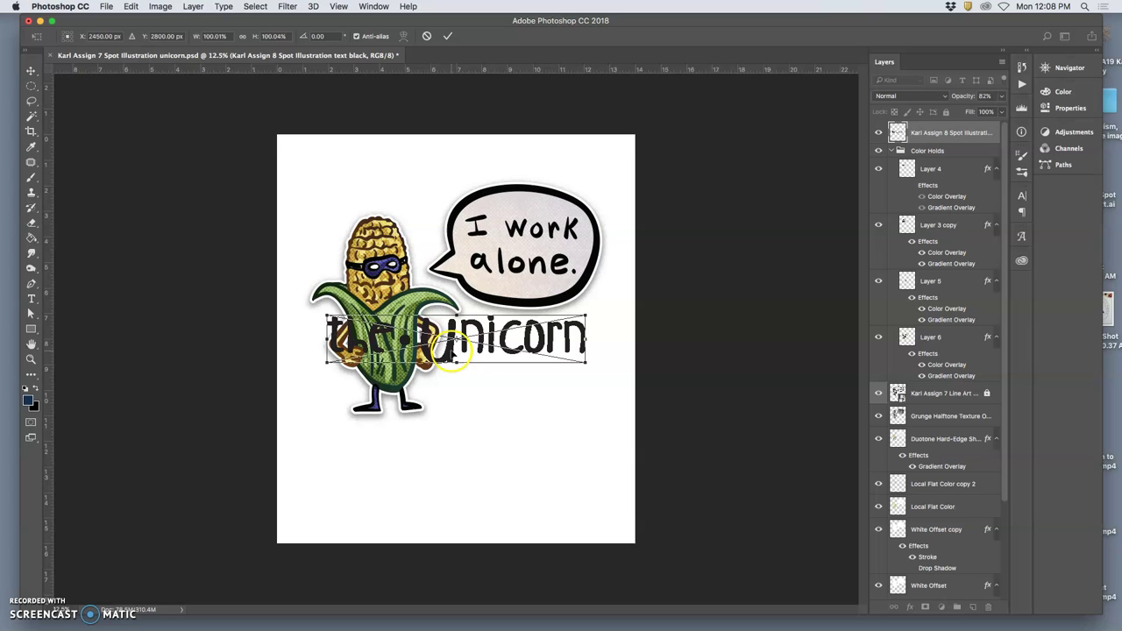
left_click_drag(451, 363, 451, 457)
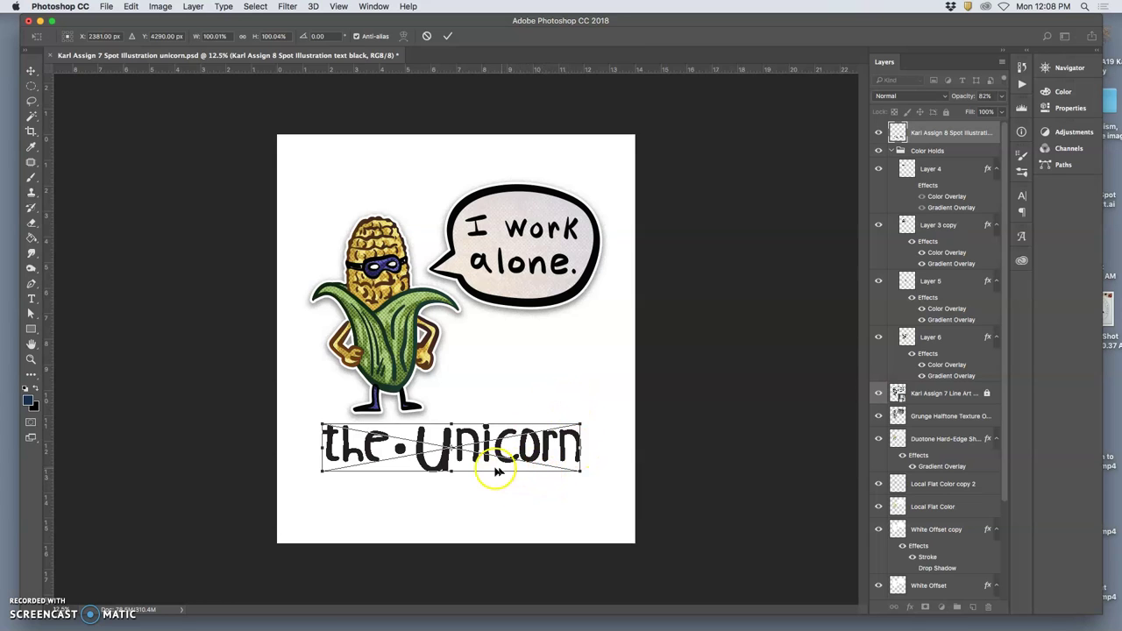
left_click_drag(447, 465, 453, 469)
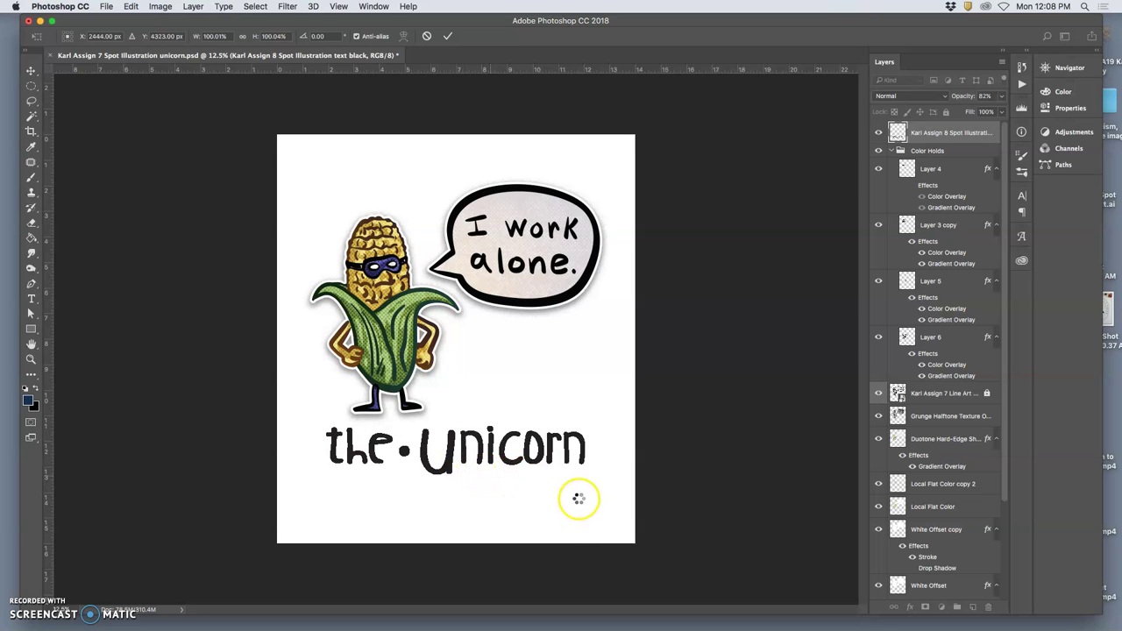
Zoom in closely to inspect the the•Unicorn title lettering.
key("super+plus")
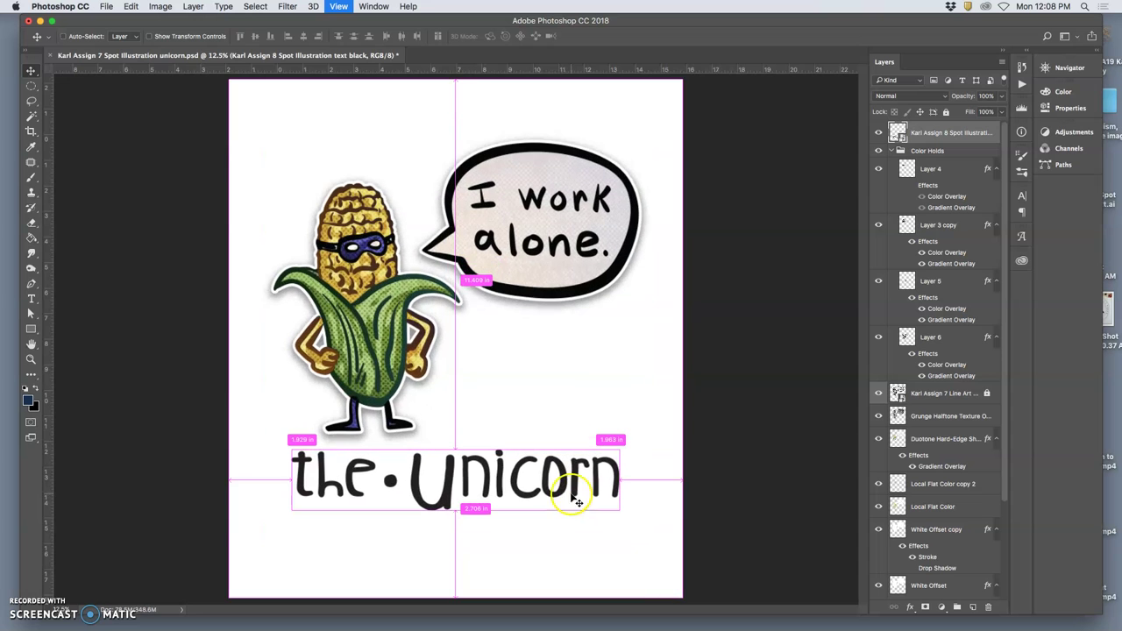
key("super+plus")
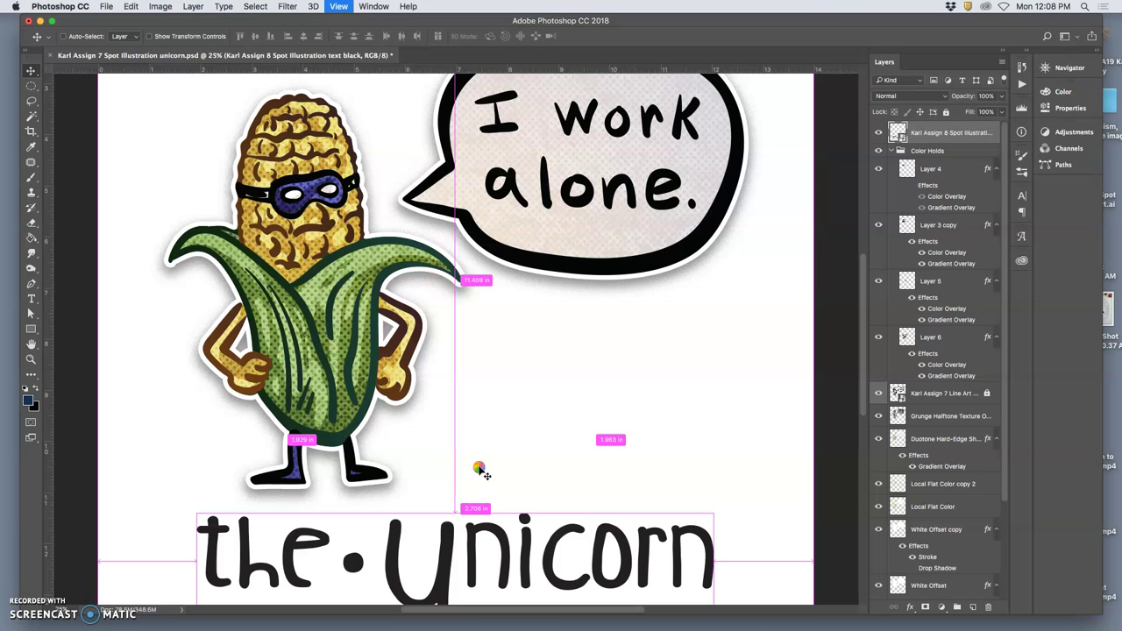
key("super+plus")
scroll(482, 474, "down", 10)
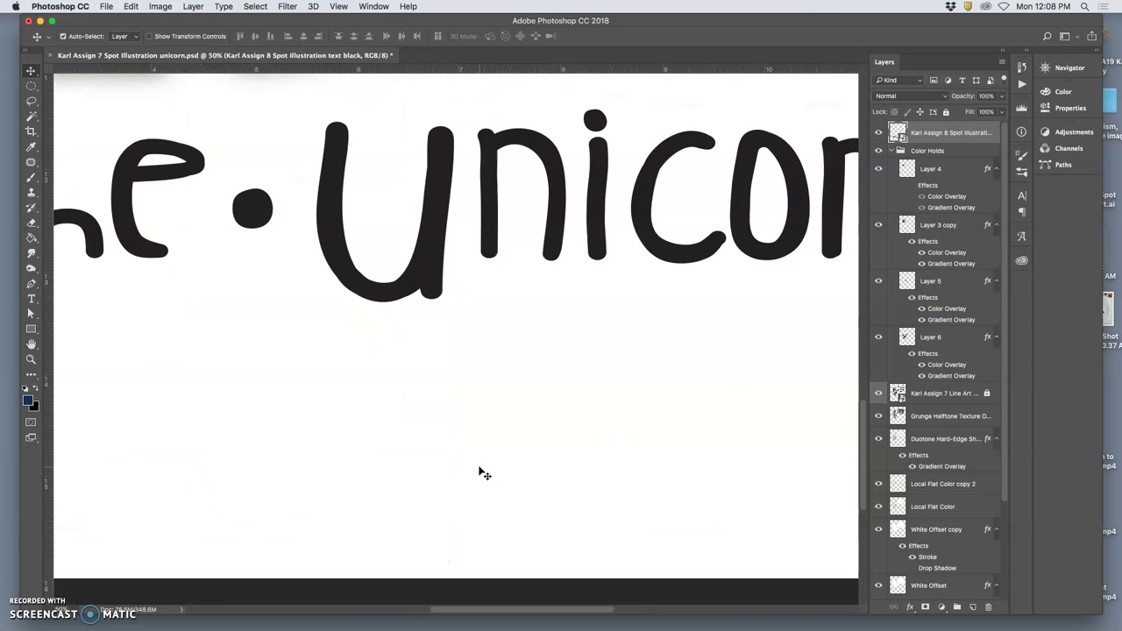
scroll(483, 474, "up", 5)
Zoom back out to the full page and show Background copy and Background copy 2.
key("super+minus")
key("super+minus")
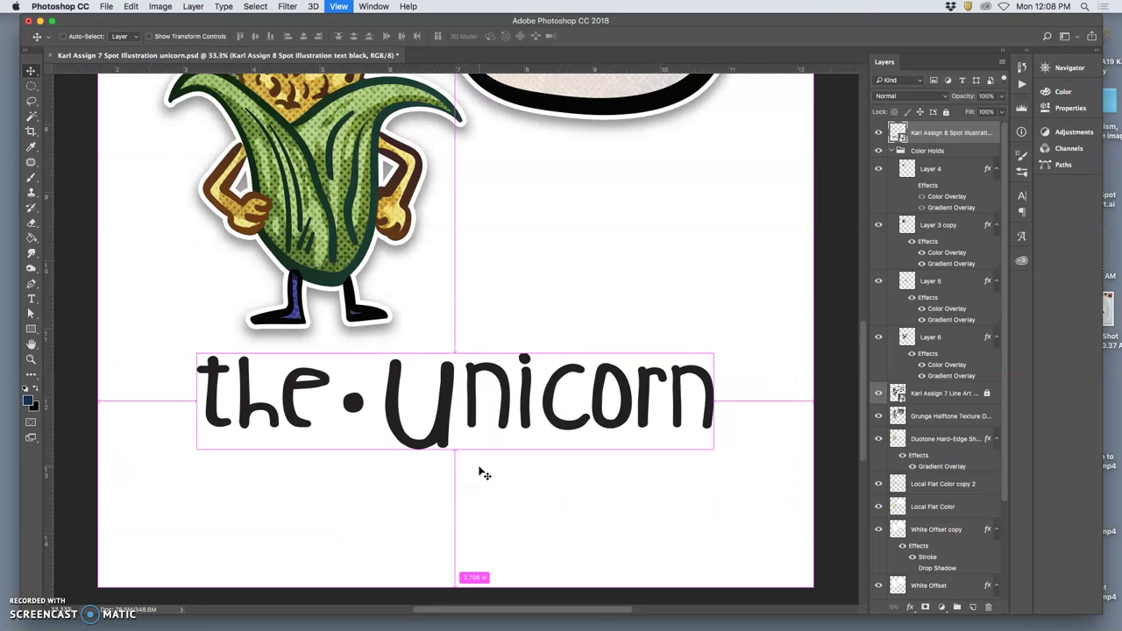
key("super+minus")
key("super+minus")
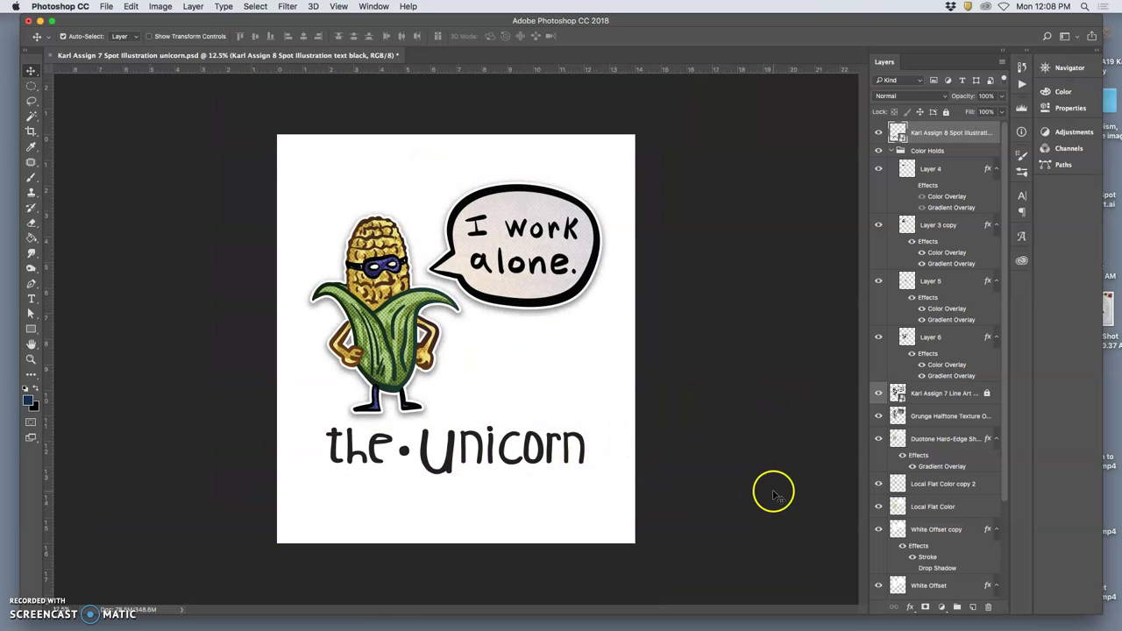
scroll(935, 513, "down", 3)
left_click(879, 566)
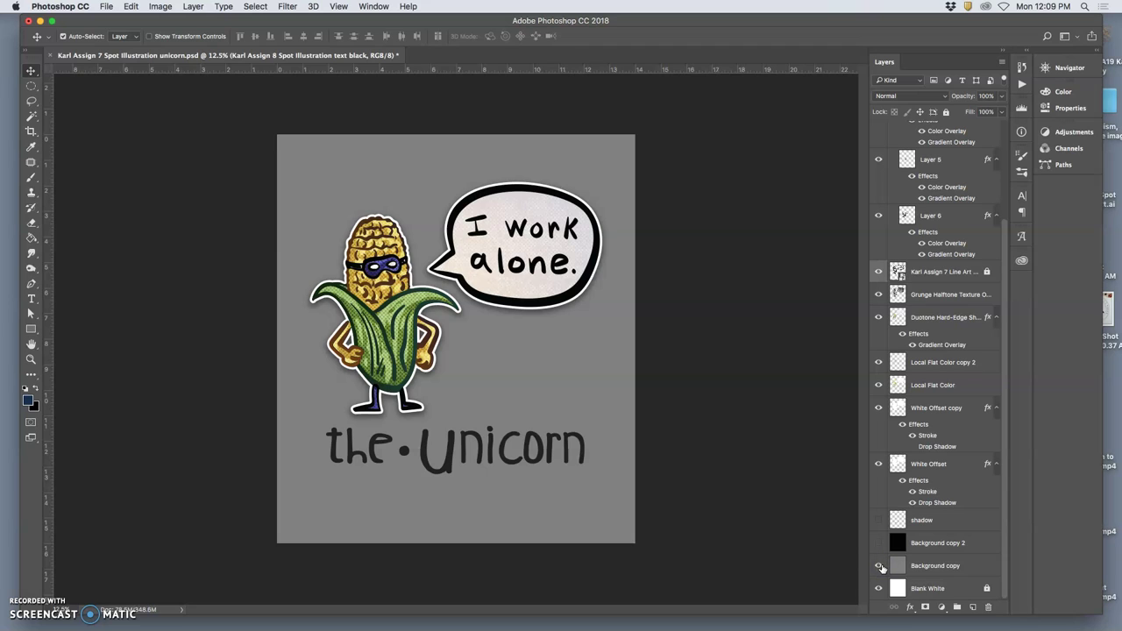
left_click(878, 544)
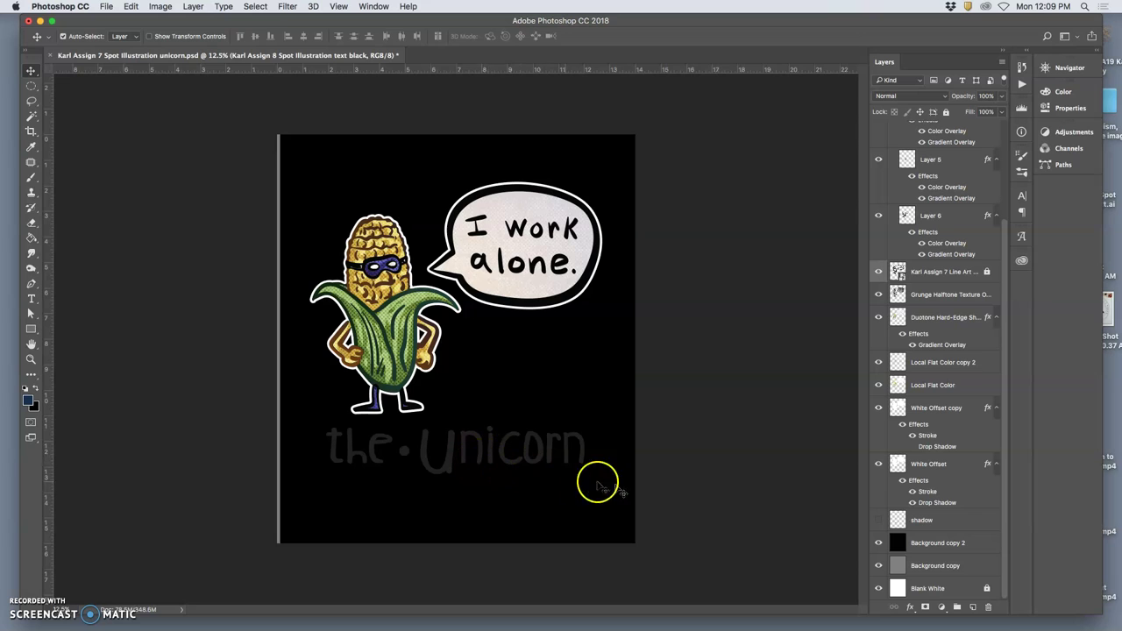
Hide Background copy 2 so the grey Background copy layer shows behind the artwork.
left_click(878, 545)
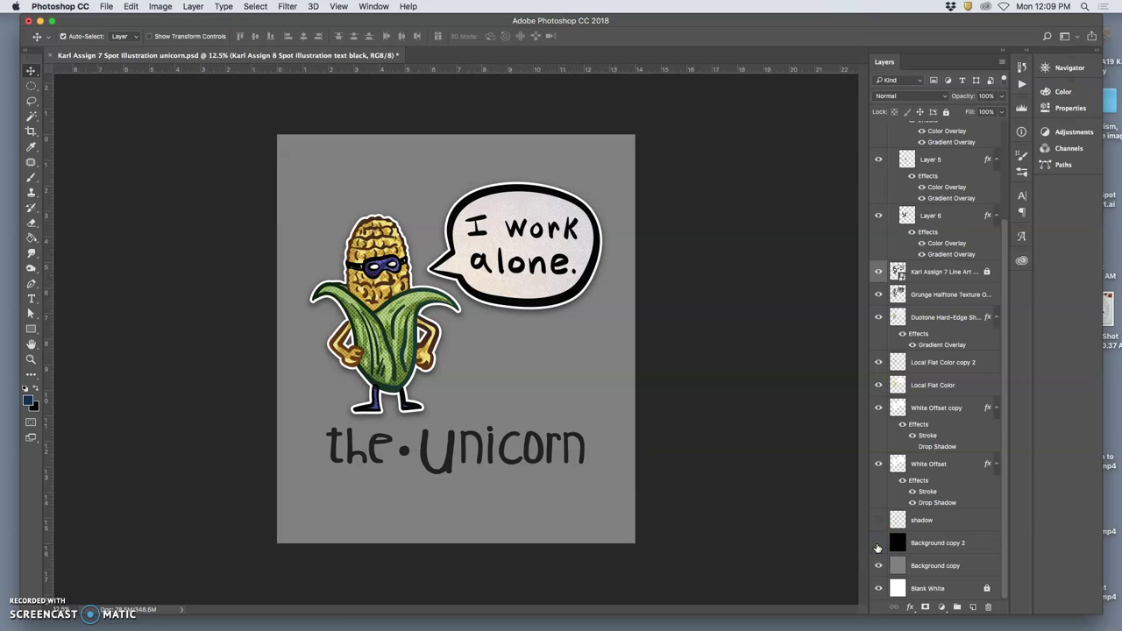
left_click(879, 562)
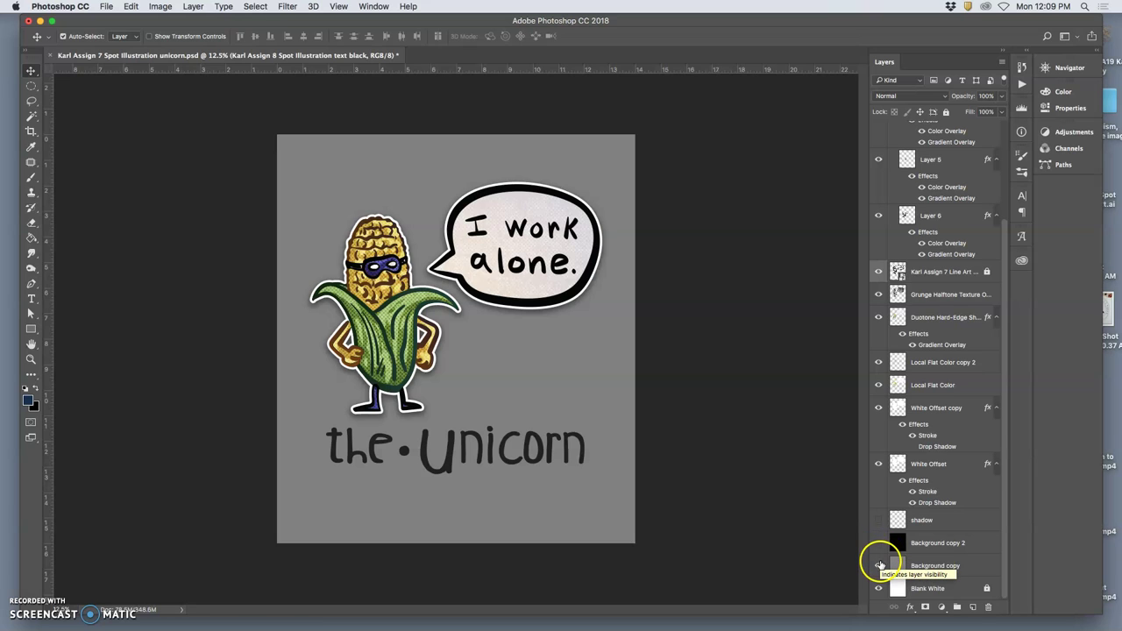
scroll(897, 539, "up", 5)
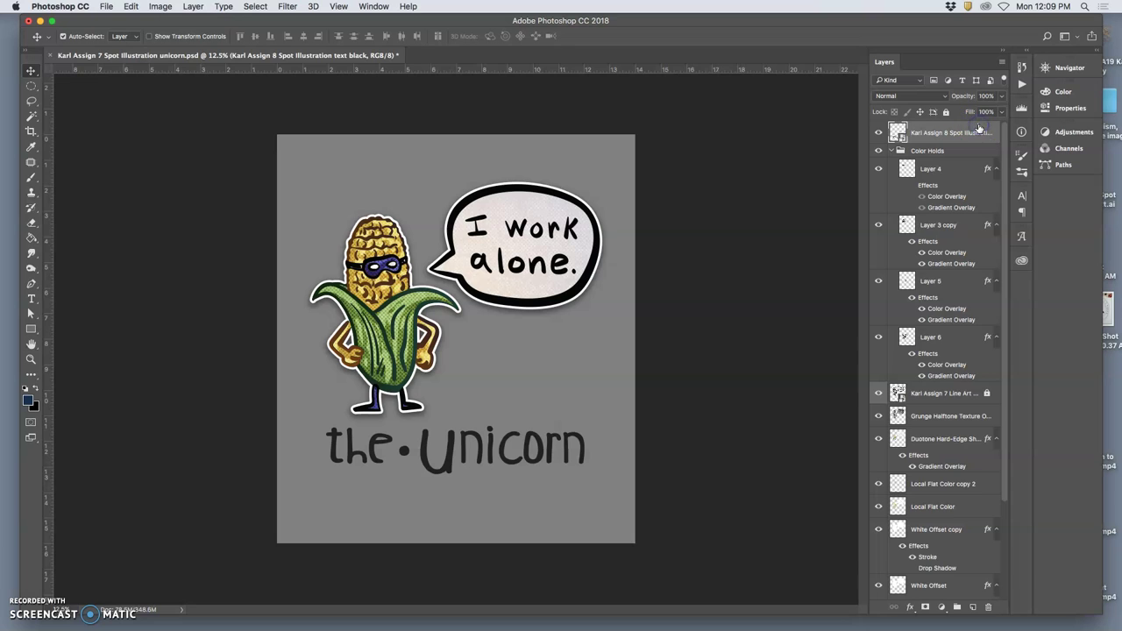
Add a black Color Overlay layer style to the the•Unicorn title.
double_click(980, 130)
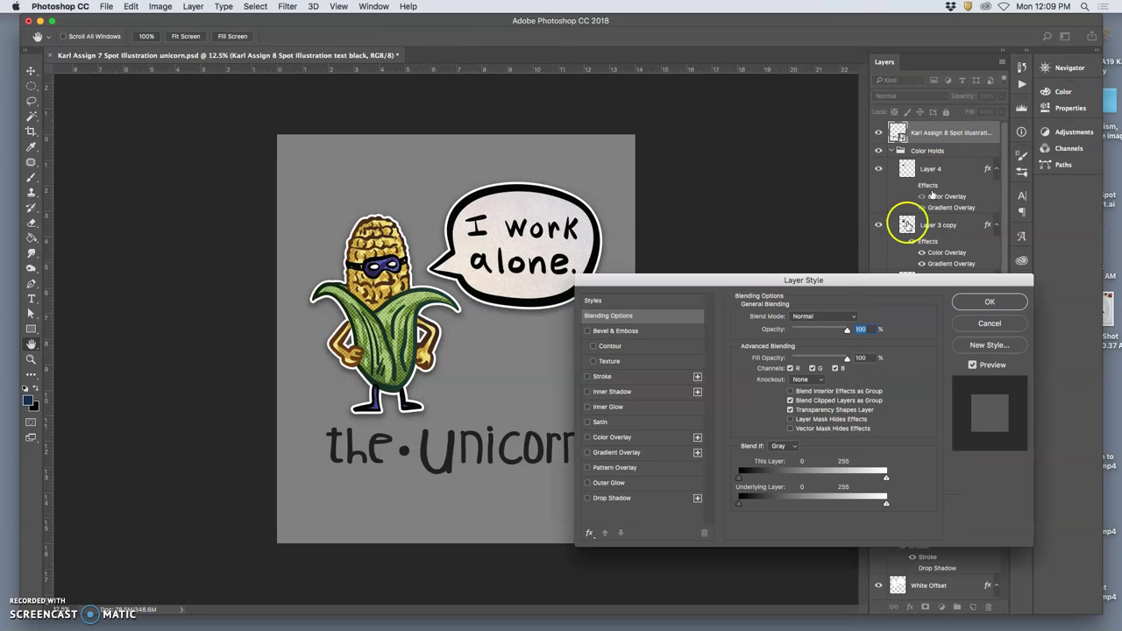
left_click(588, 436)
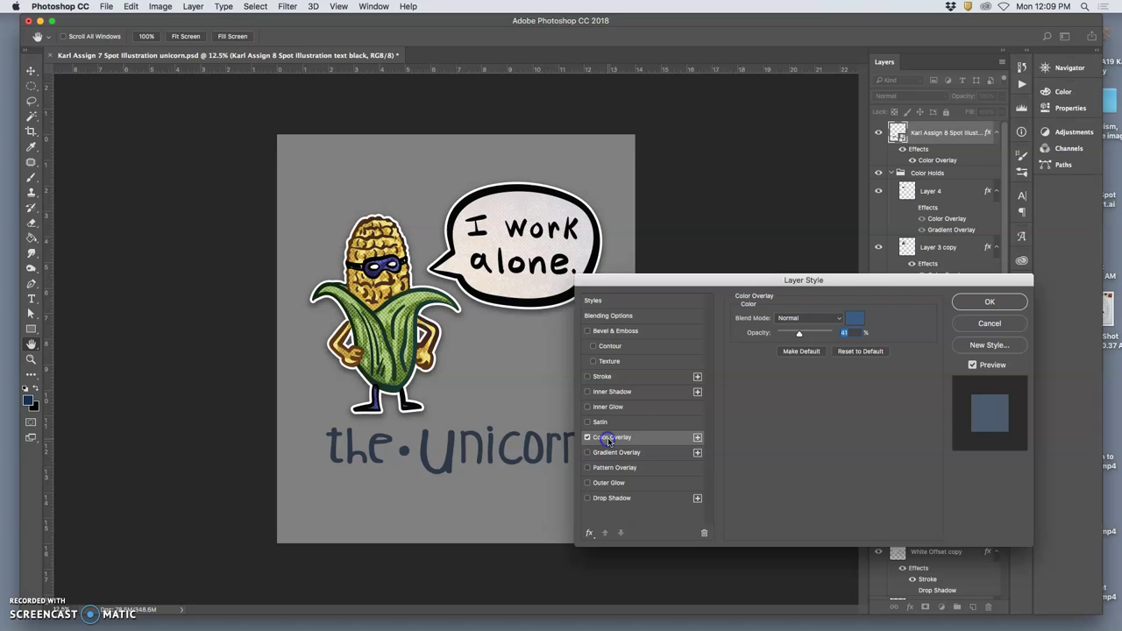
left_click(855, 319)
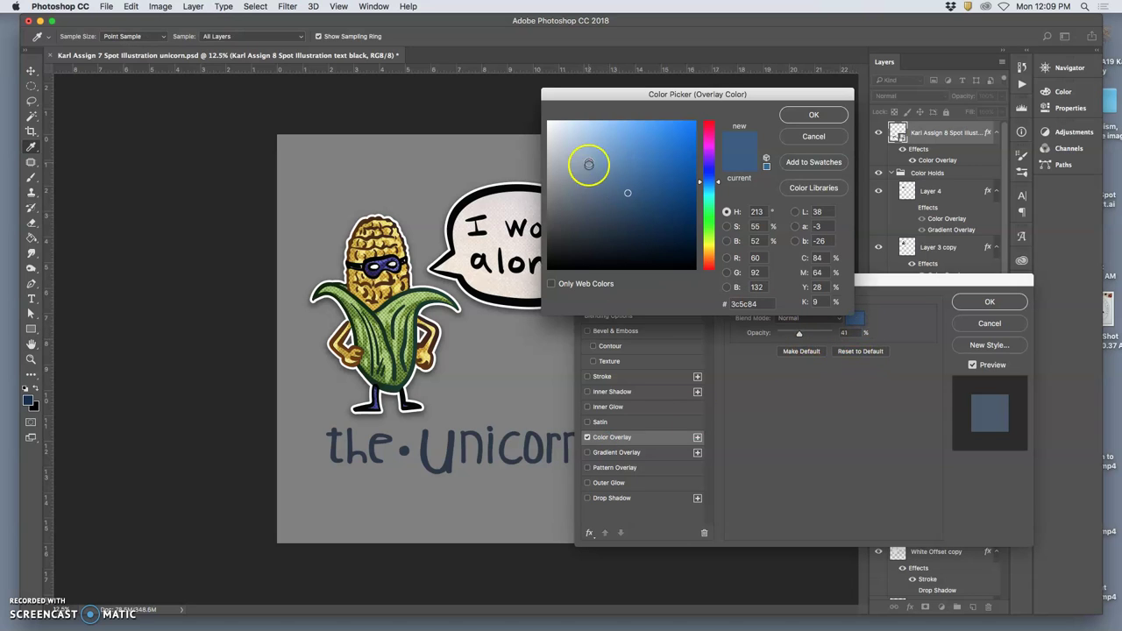
left_click(548, 269)
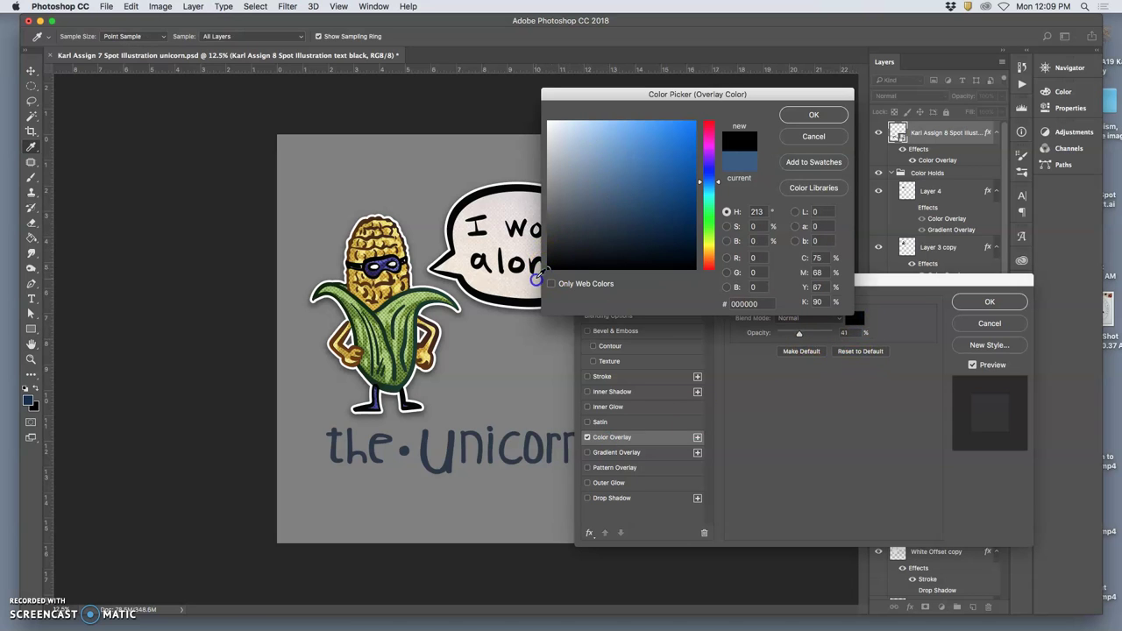
left_click(814, 115)
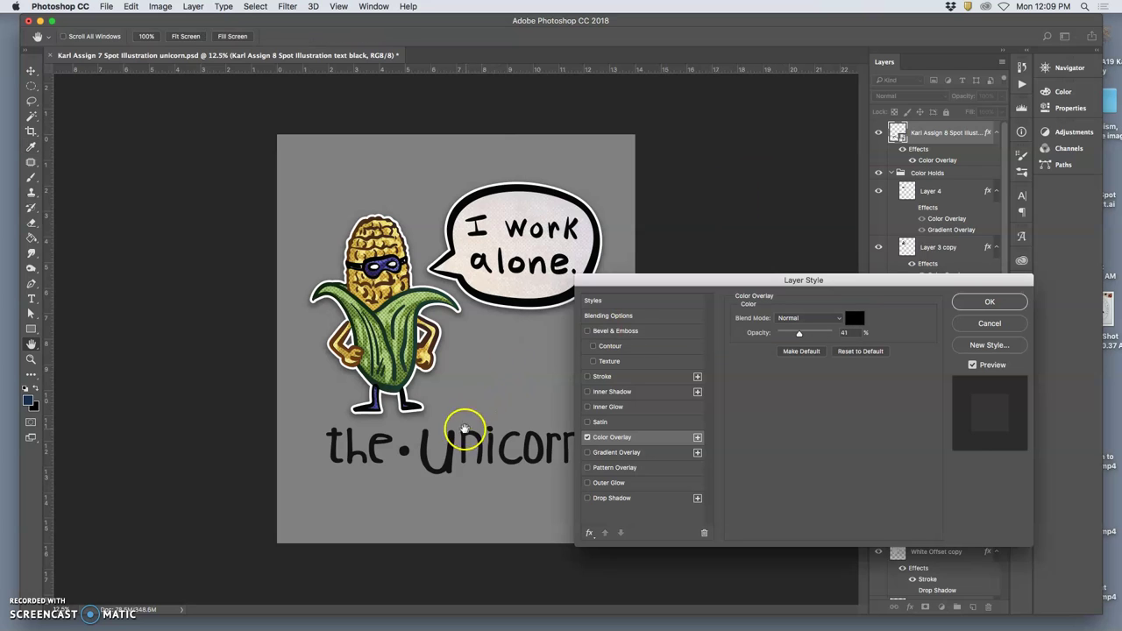
left_click(990, 301)
Preview the black title against the black background, then hide it again.
scroll(919, 478, "down", 5)
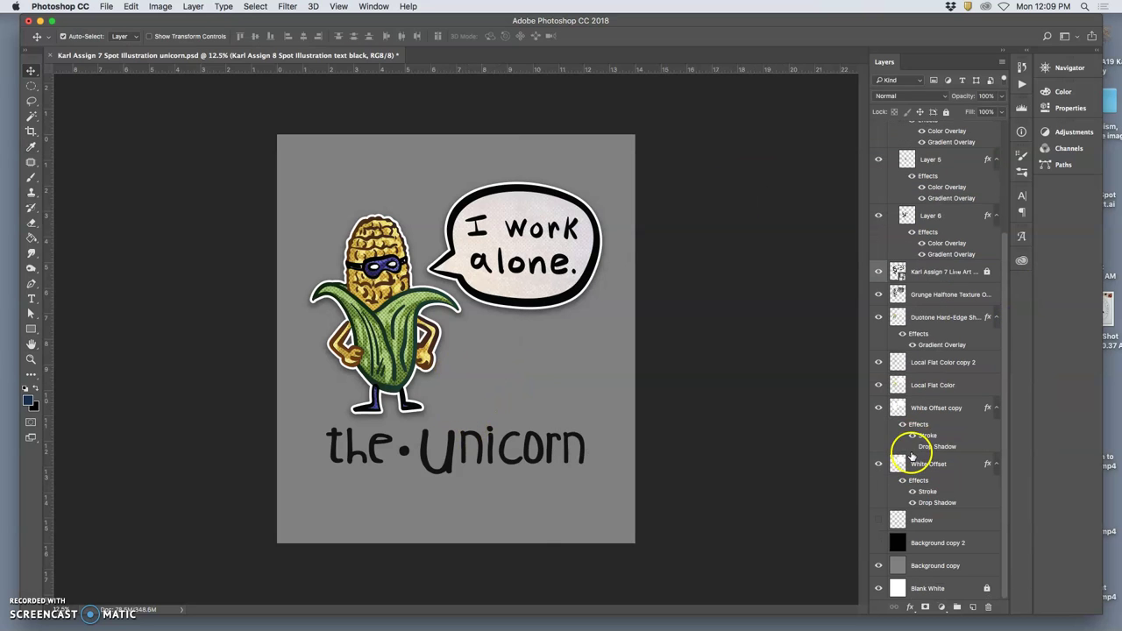
left_click(880, 544)
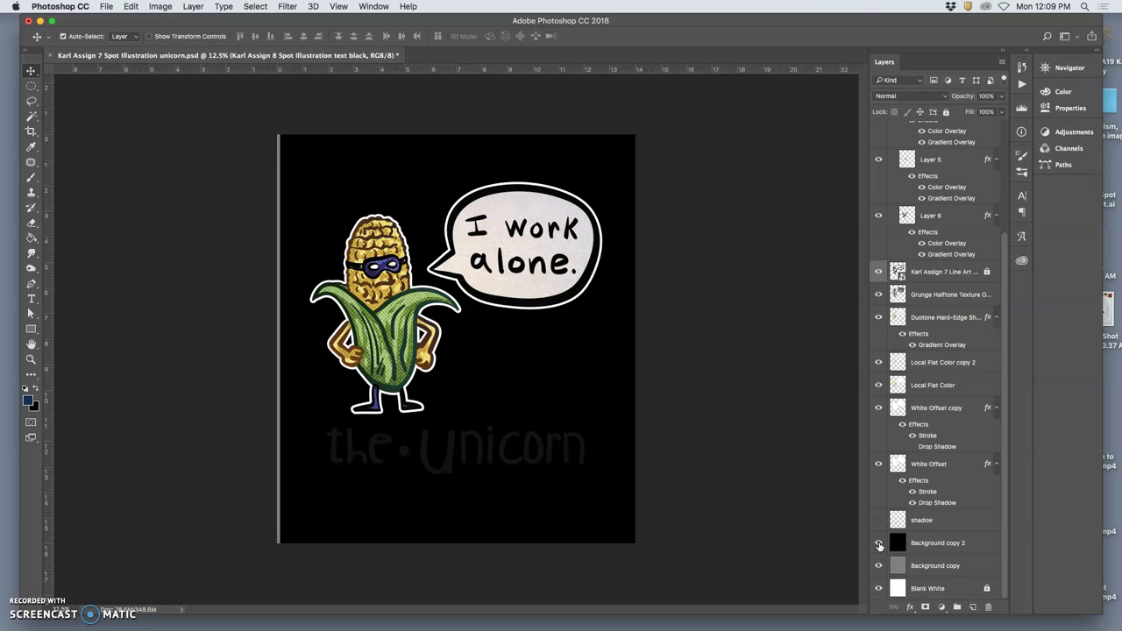
left_click(880, 543)
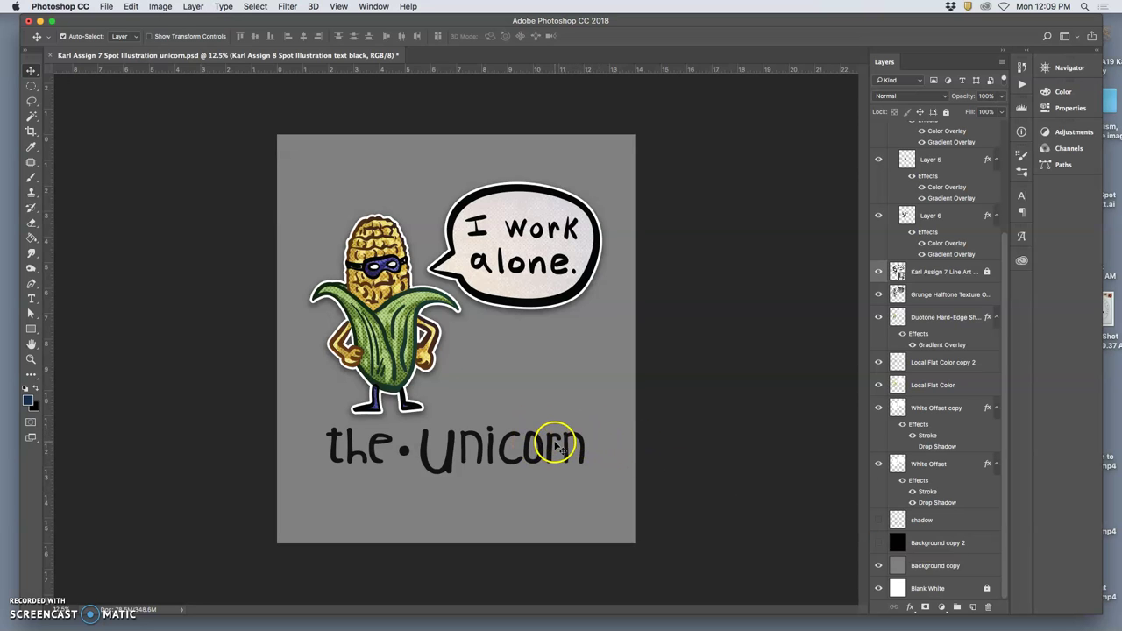
key("super+equal")
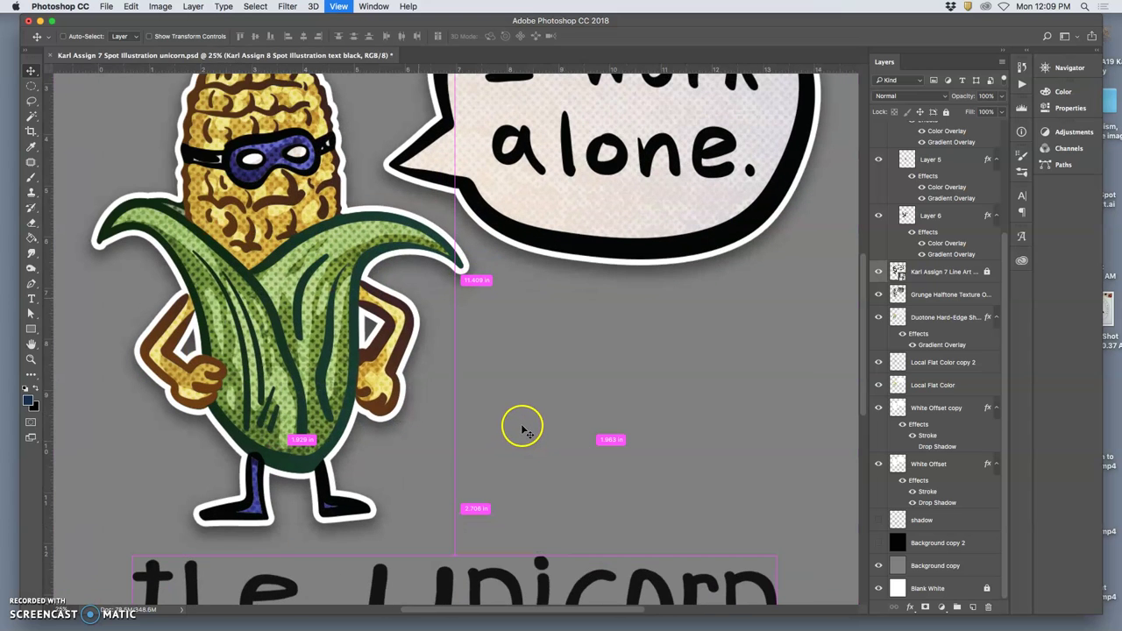
key("super+equal")
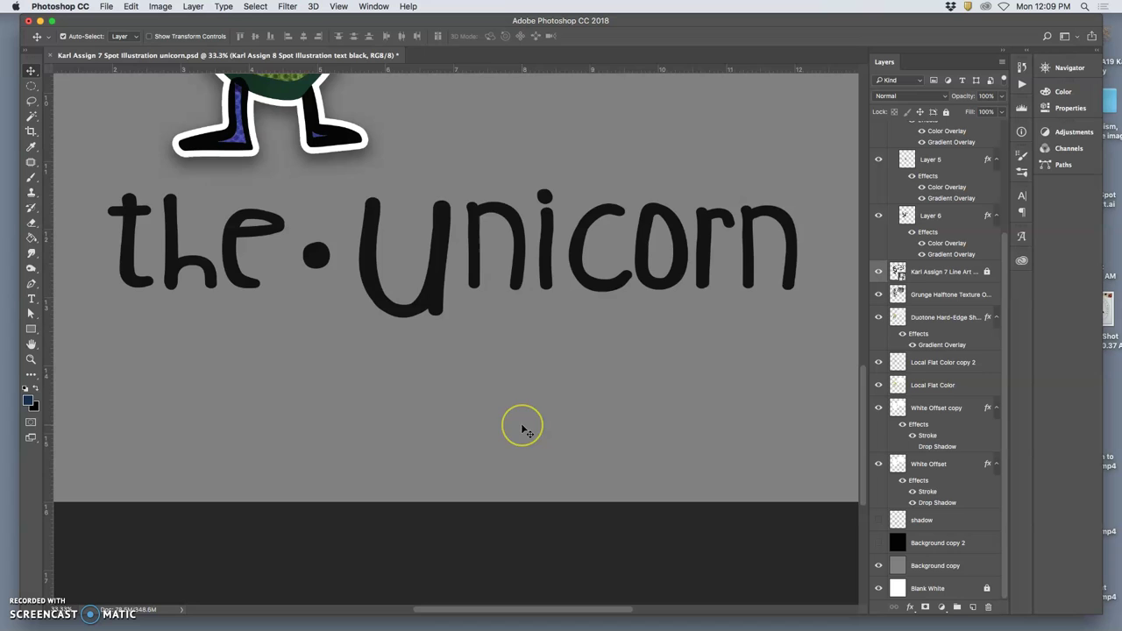
scroll(523, 430, "up", 5)
key("super+minus")
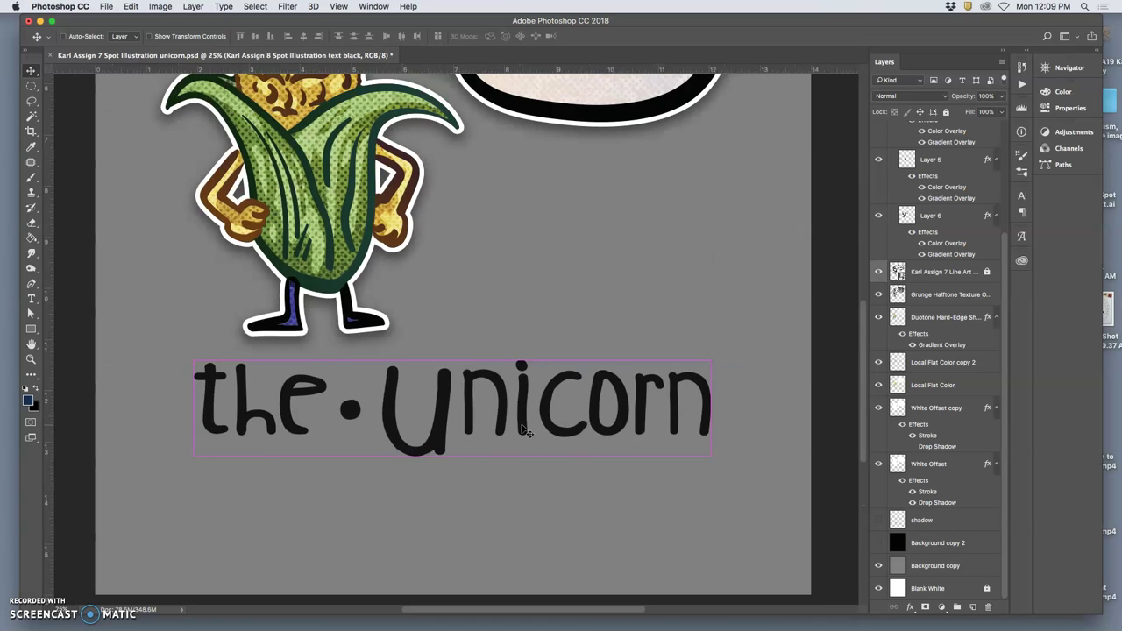
key("super+minus")
scroll(527, 430, "up", 1)
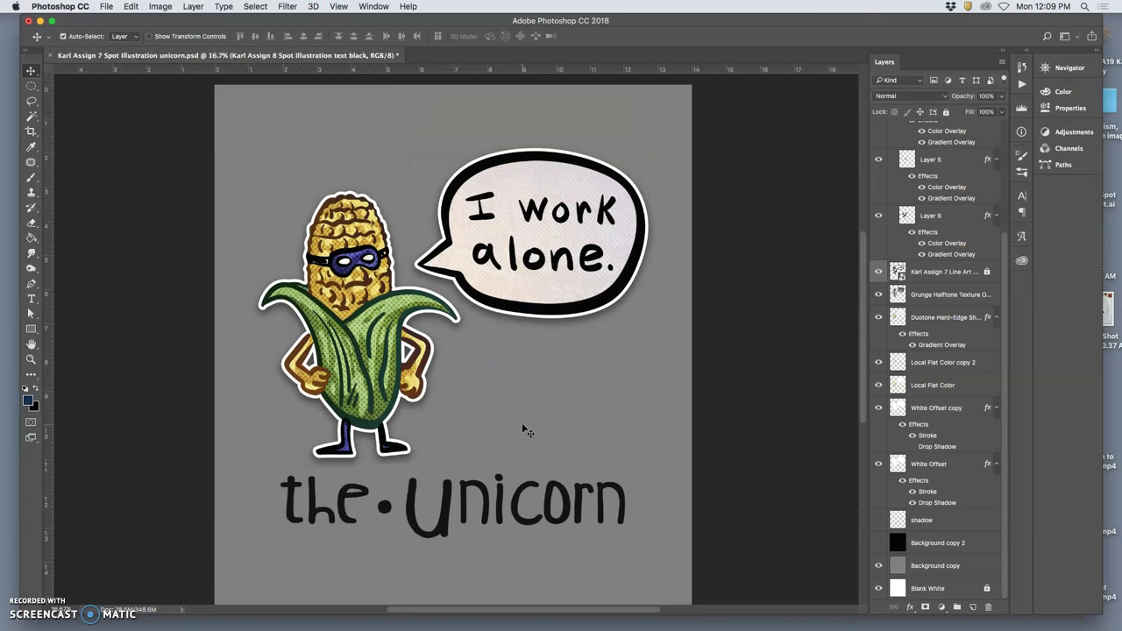
scroll(847, 456, "up", 5)
scroll(922, 319, "up", 4)
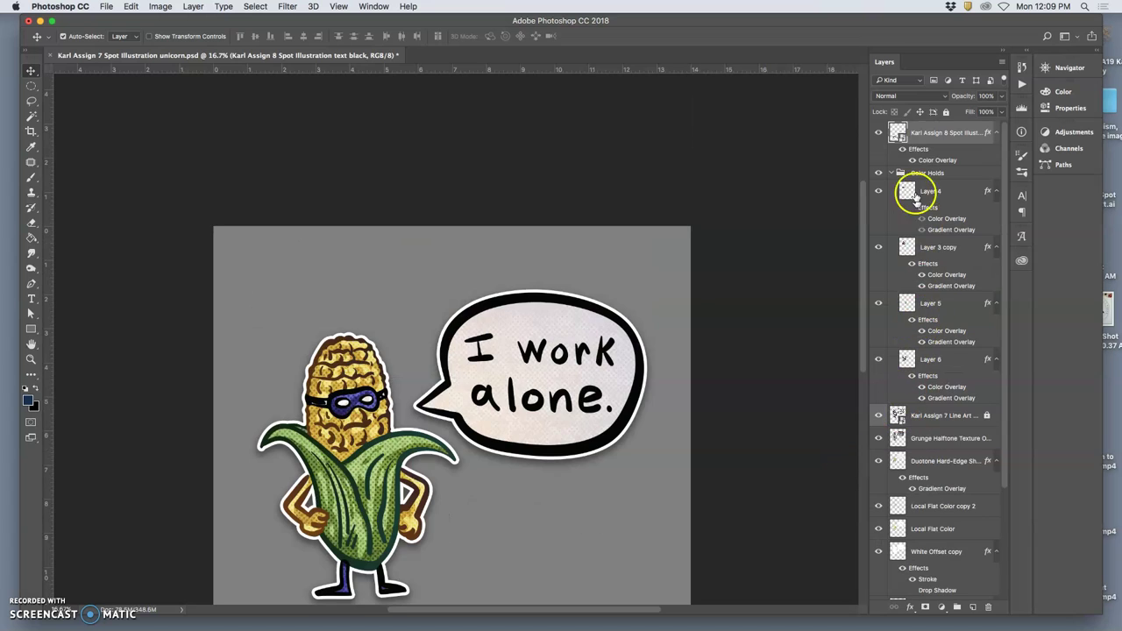
scroll(614, 340, "down", 9)
scroll(612, 338, "up", 4)
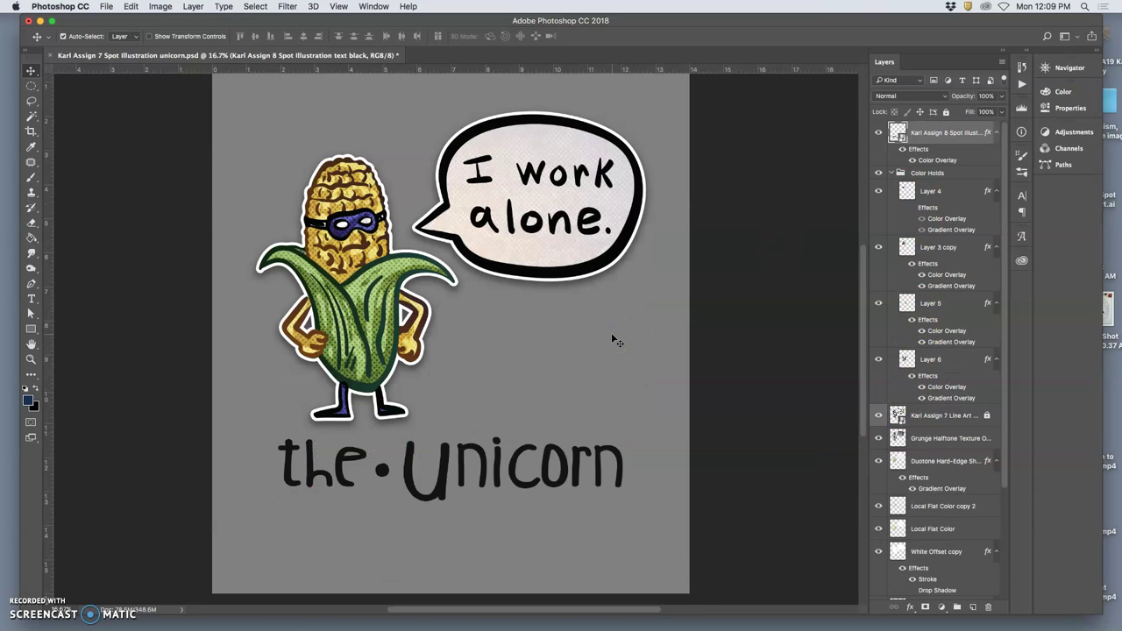
Duplicate the title text layer and set the copy's blend mode to Multiply.
left_click_drag(612, 334, 613, 336)
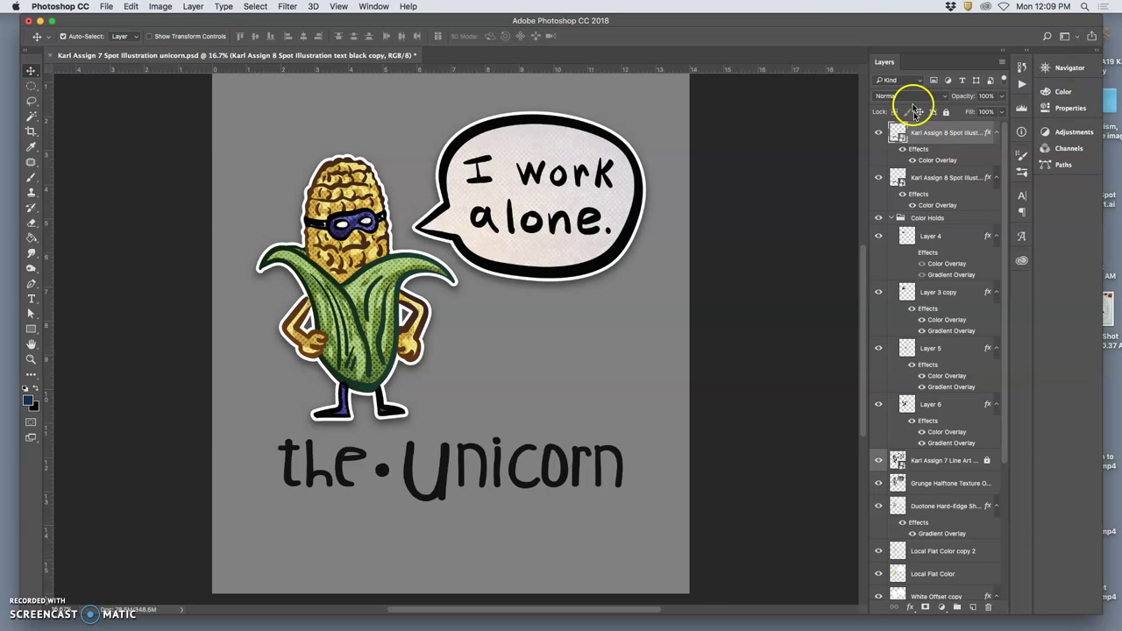
left_click(907, 95)
left_click(899, 127)
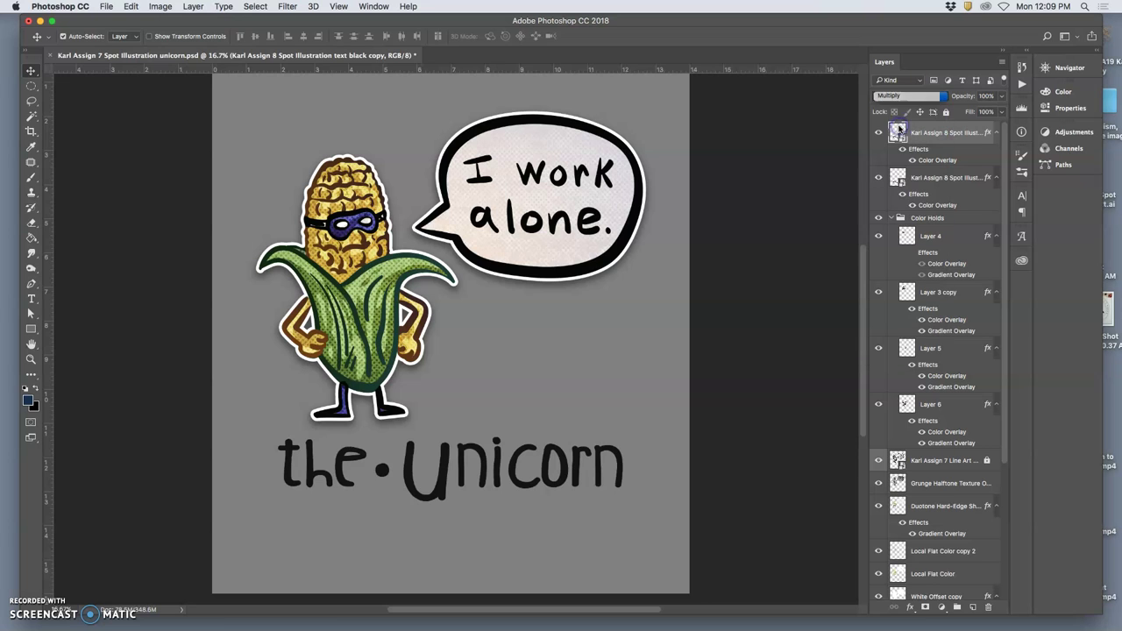
Toggle Background copy 2 on and off to preview on black, ending on grey.
scroll(872, 509, "down", 5)
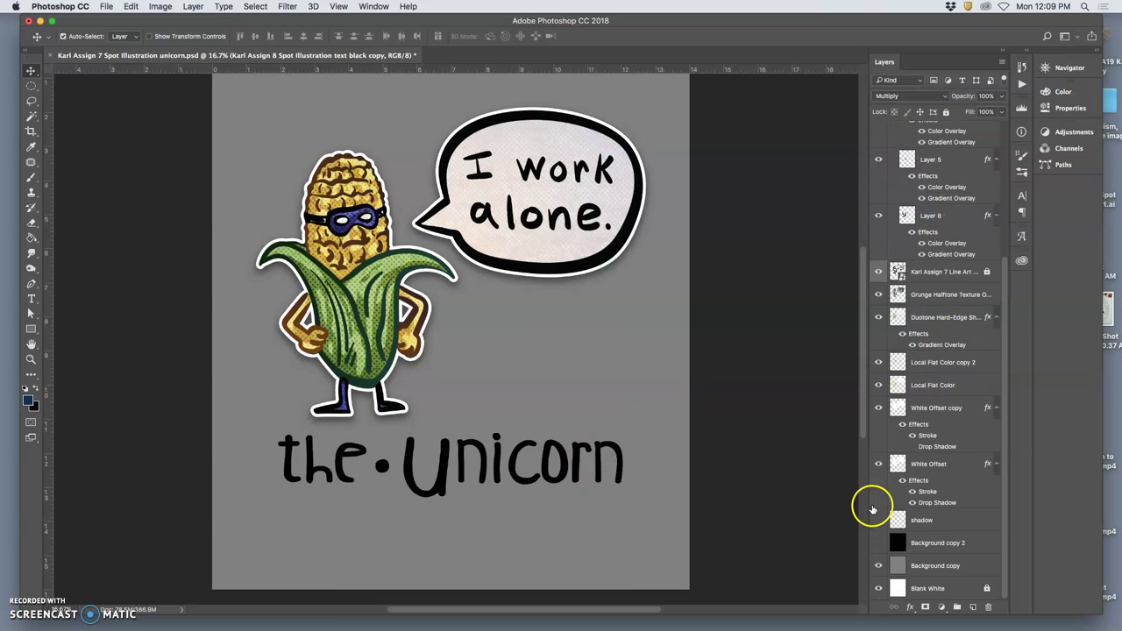
left_click(879, 542)
left_click(878, 543)
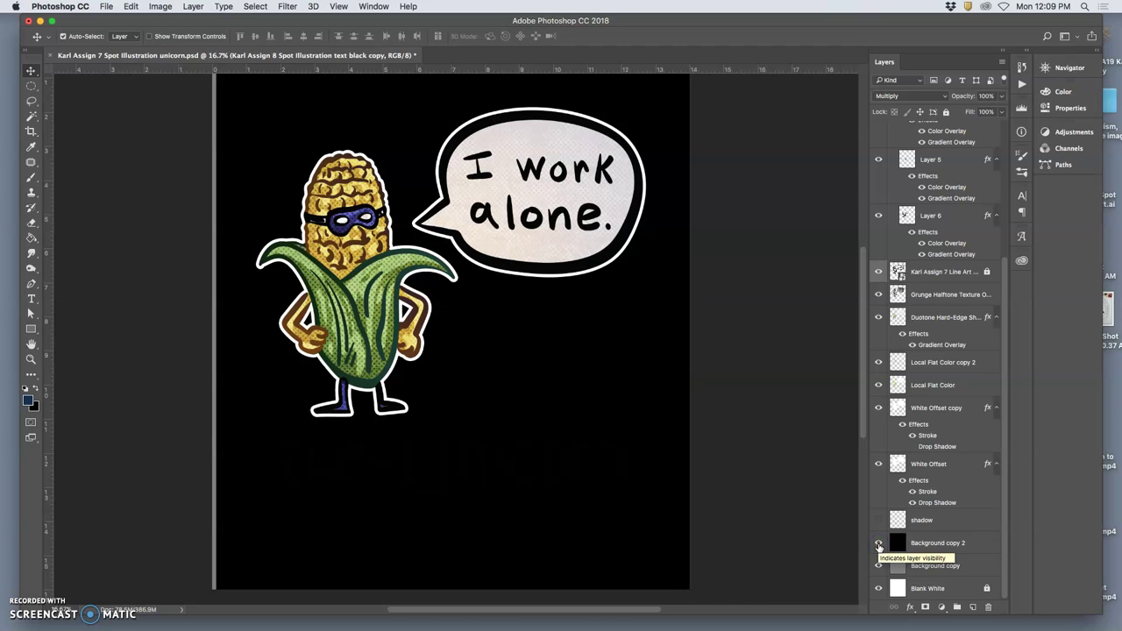
left_click(879, 544)
left_click(879, 543)
left_click(879, 545)
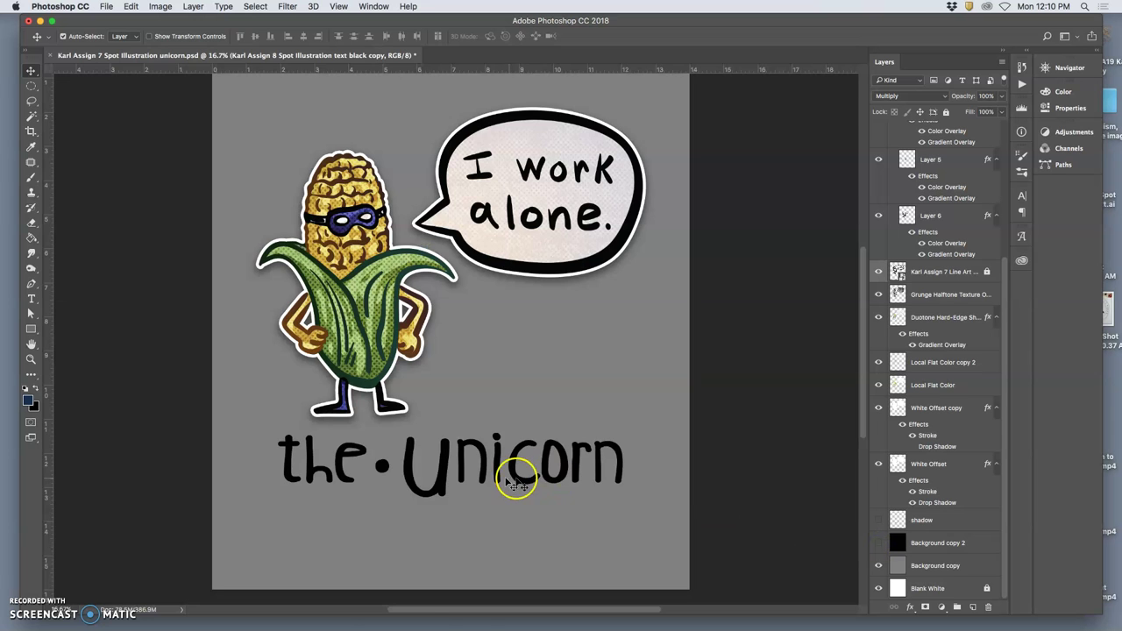
scroll(608, 478, "up", 2)
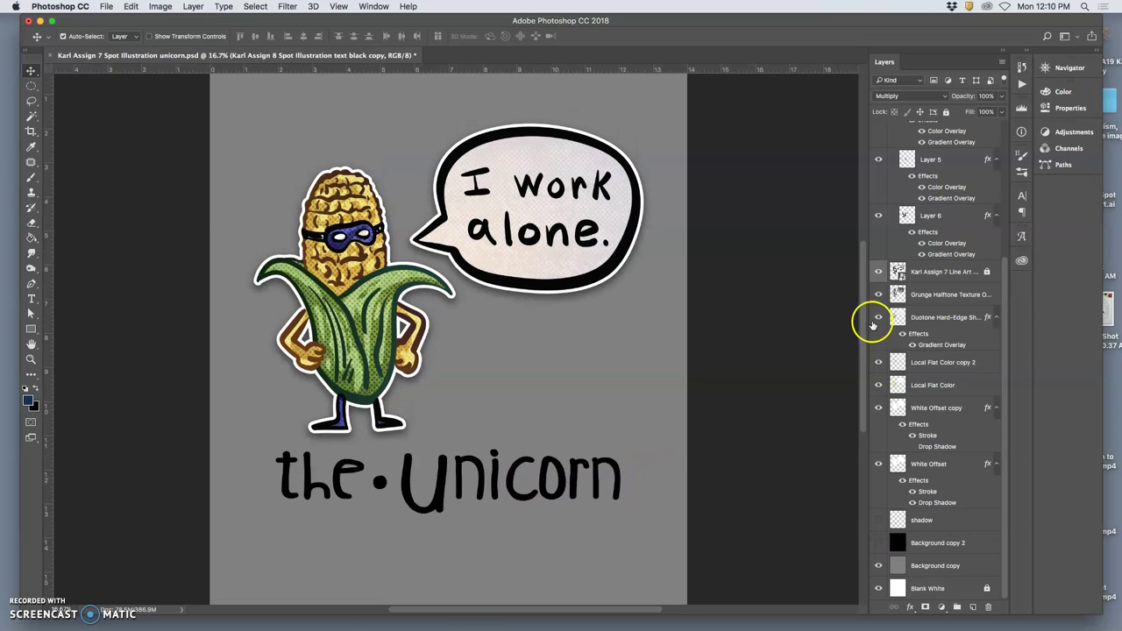
scroll(875, 325, "up", 5)
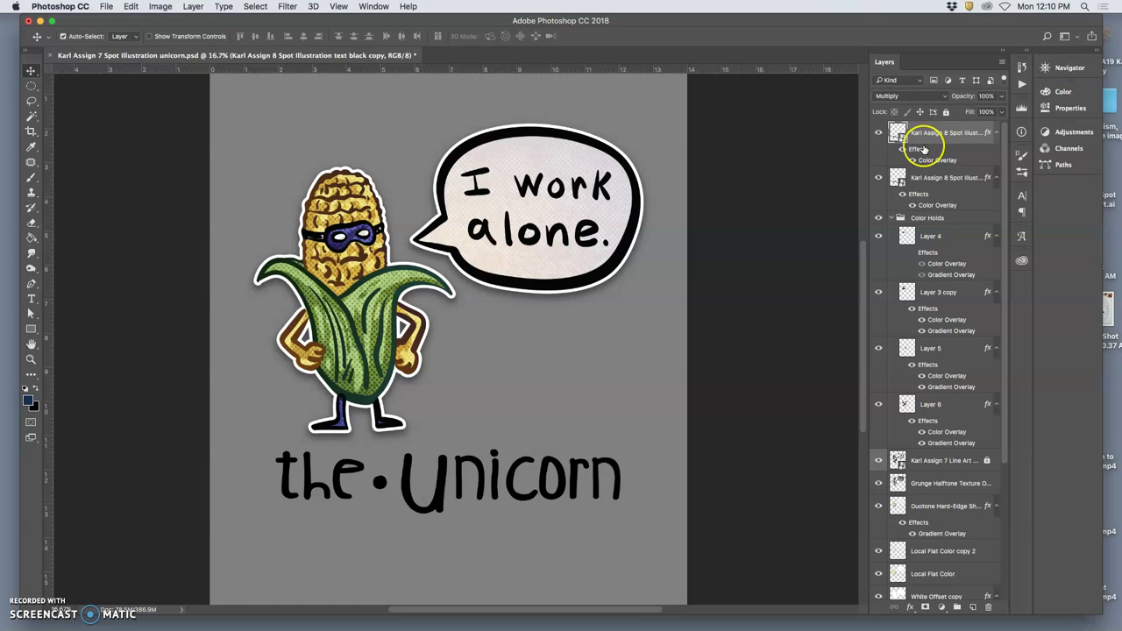
Show the black Background copy 2 layer behind the text.
scroll(942, 342, "down", 5)
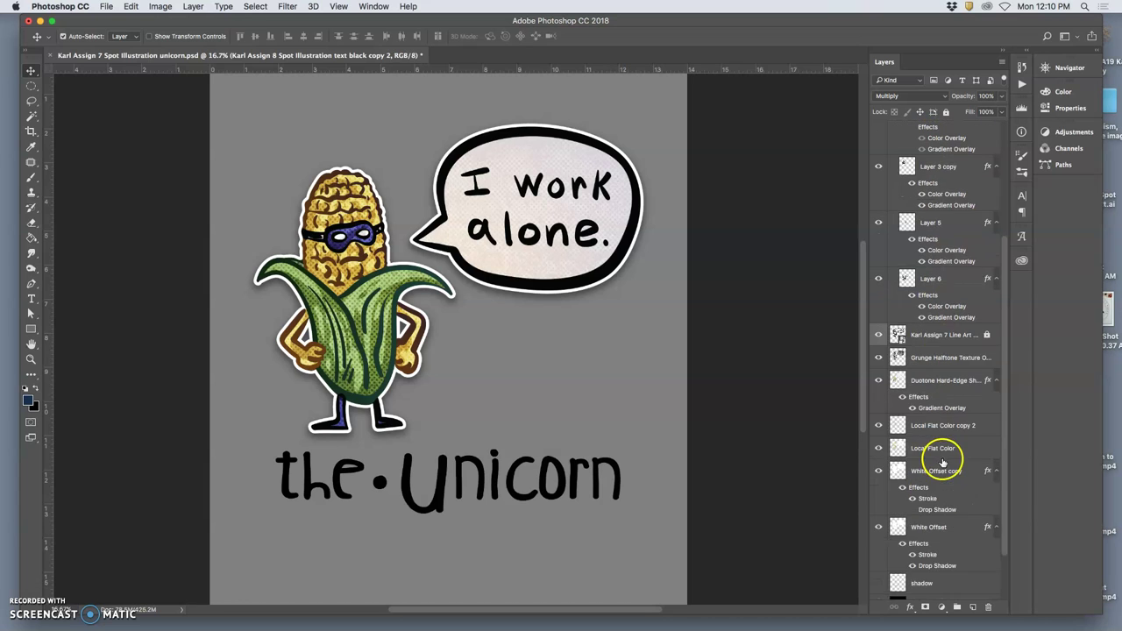
left_click(879, 555)
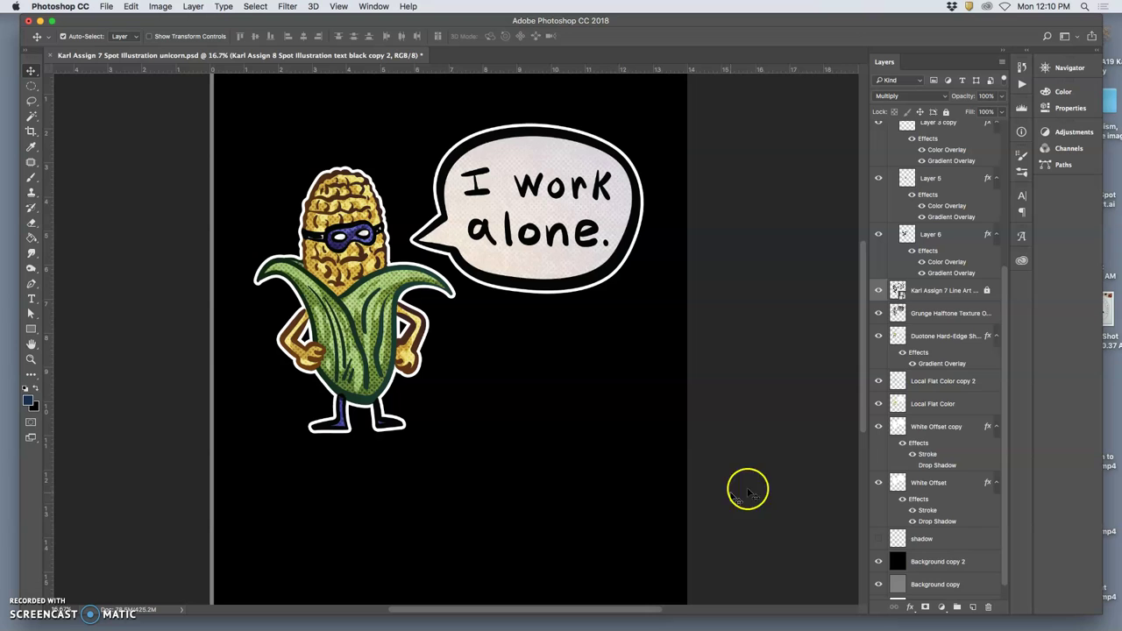
scroll(1000, 175, "up", 5)
Give the newest title copy a white Stroke effect of 16 px.
left_click(921, 150)
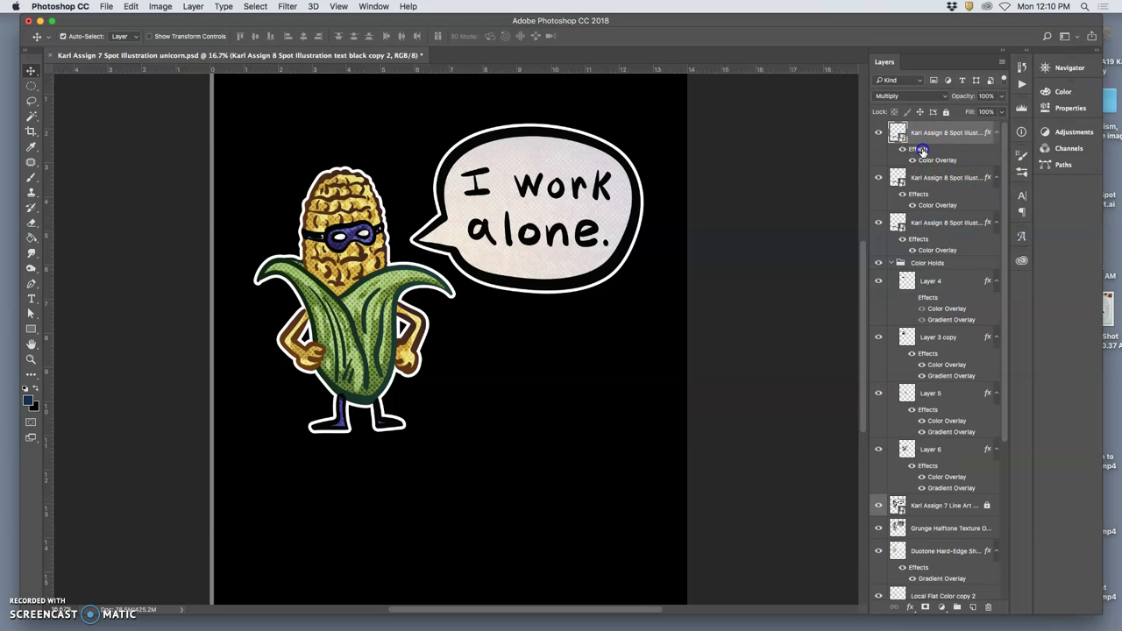
double_click(919, 150)
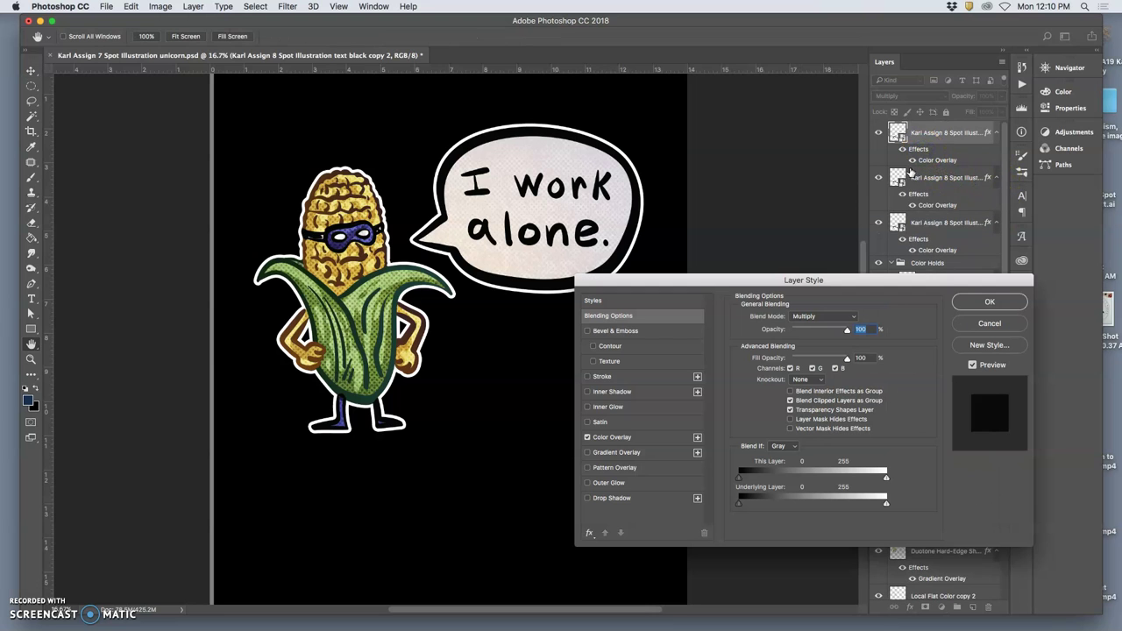
left_click(588, 377)
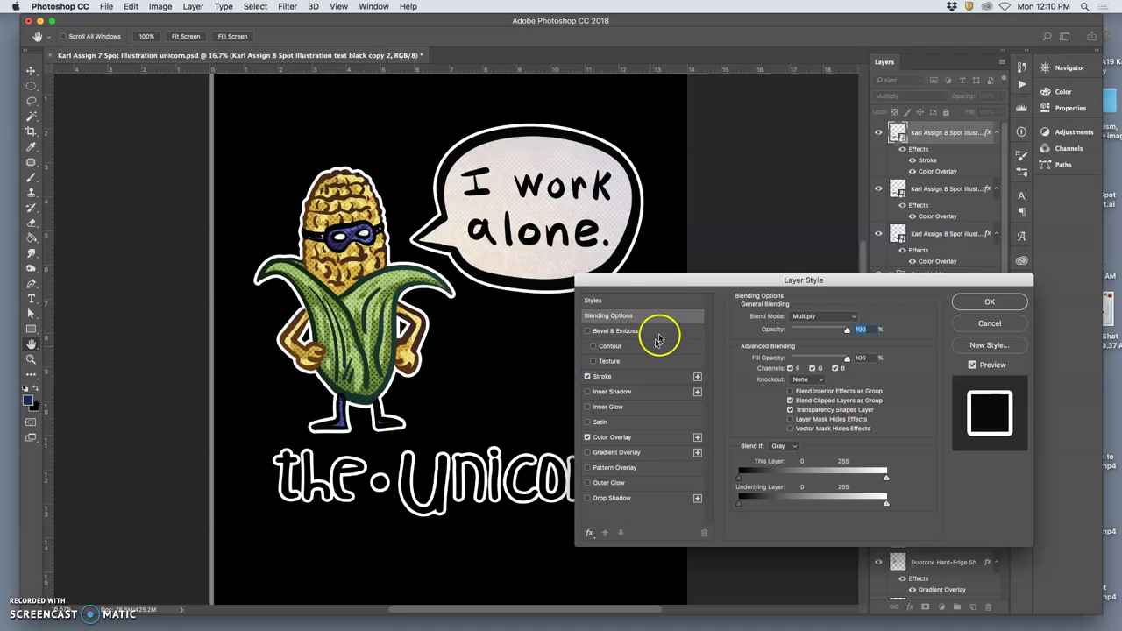
left_click_drag(654, 285, 754, 338)
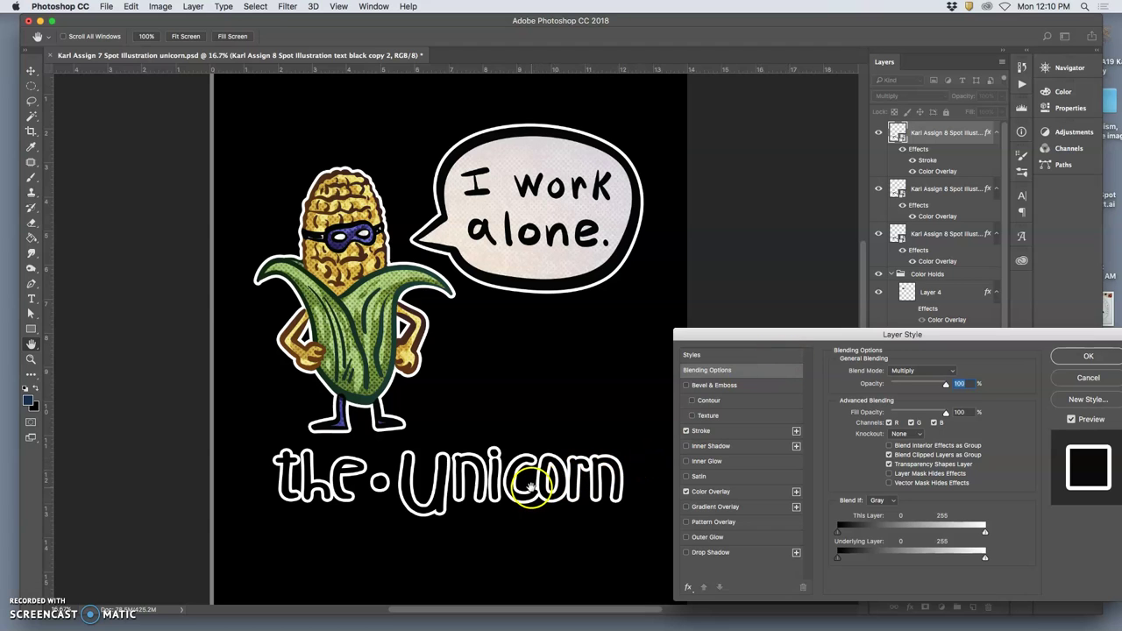
left_click(721, 432)
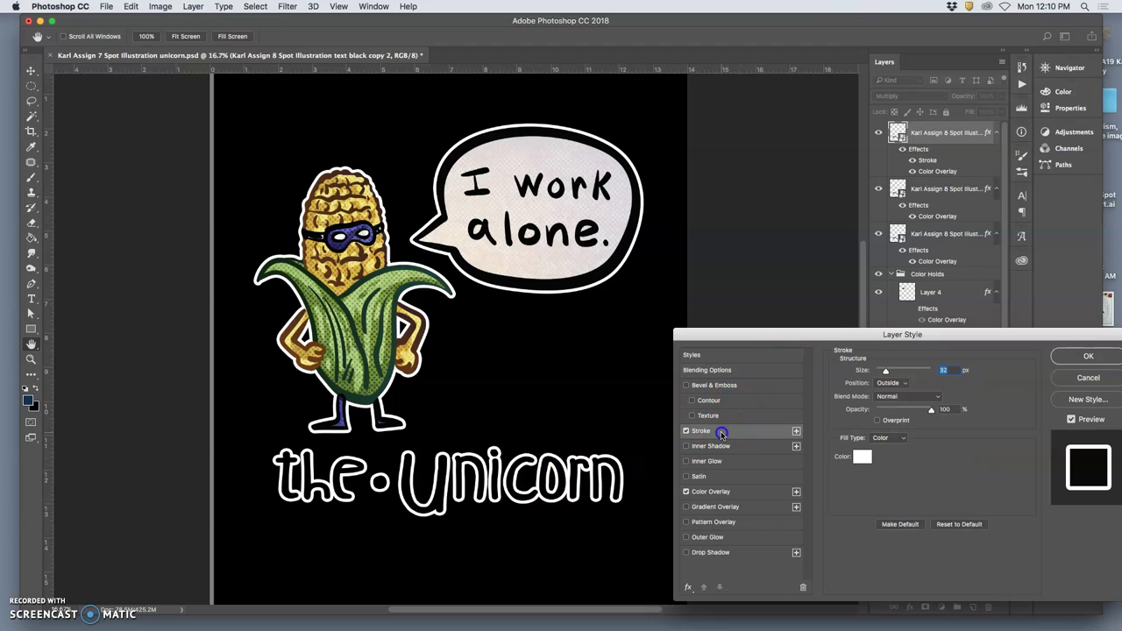
left_click_drag(886, 372, 884, 372)
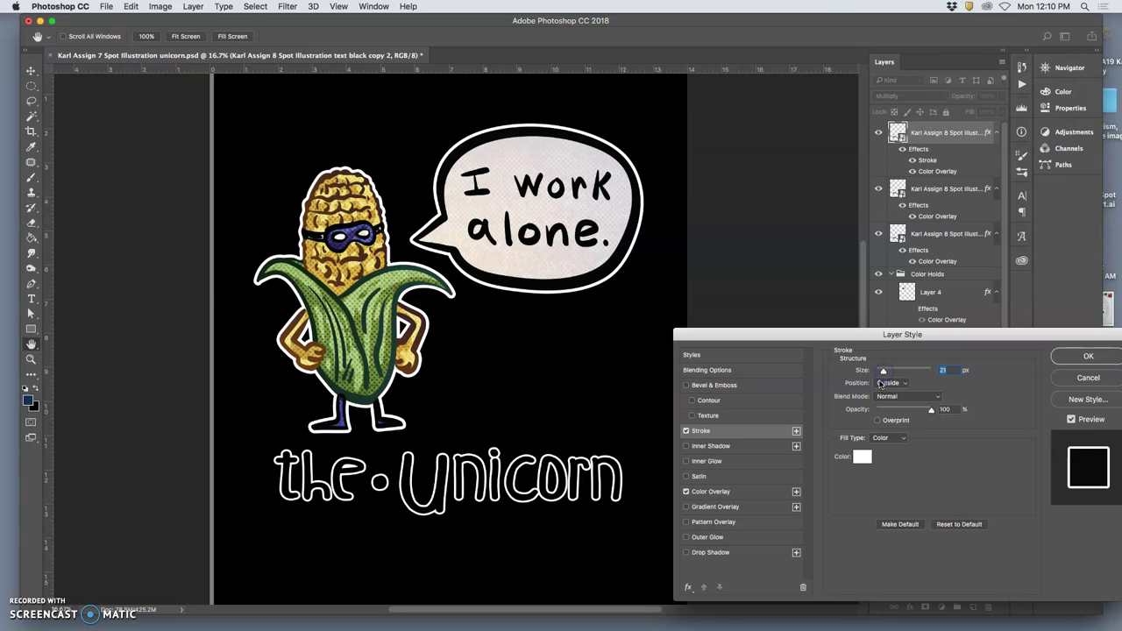
left_click(1088, 356)
scroll(932, 401, "down", 5)
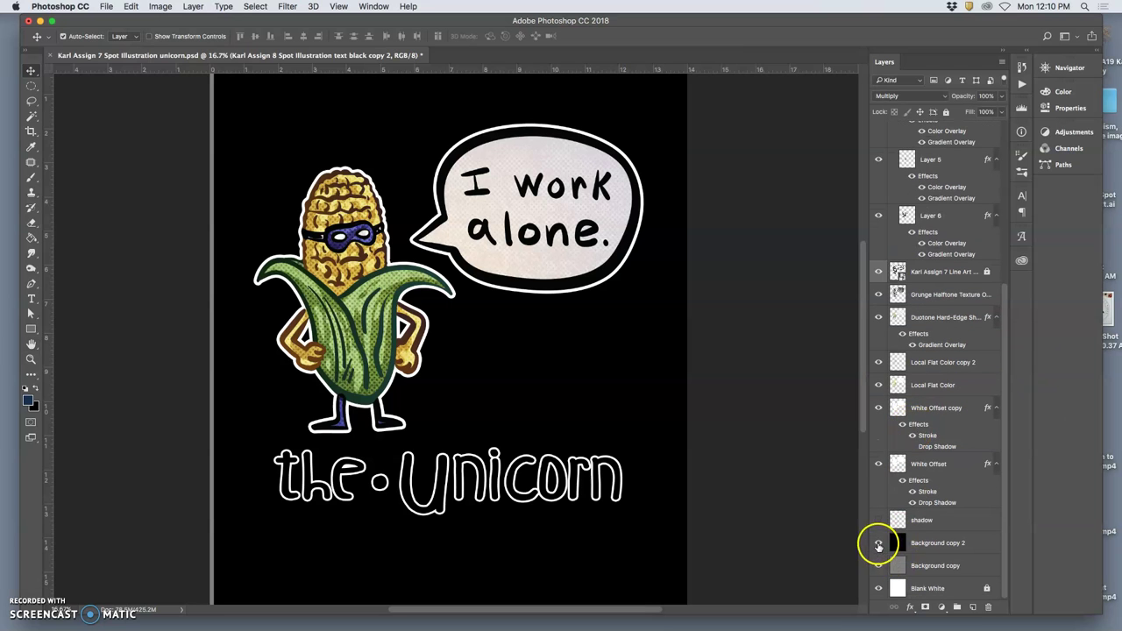
Hide Background copy 2 so the grey backdrop returns behind the outlined title.
left_click(878, 543)
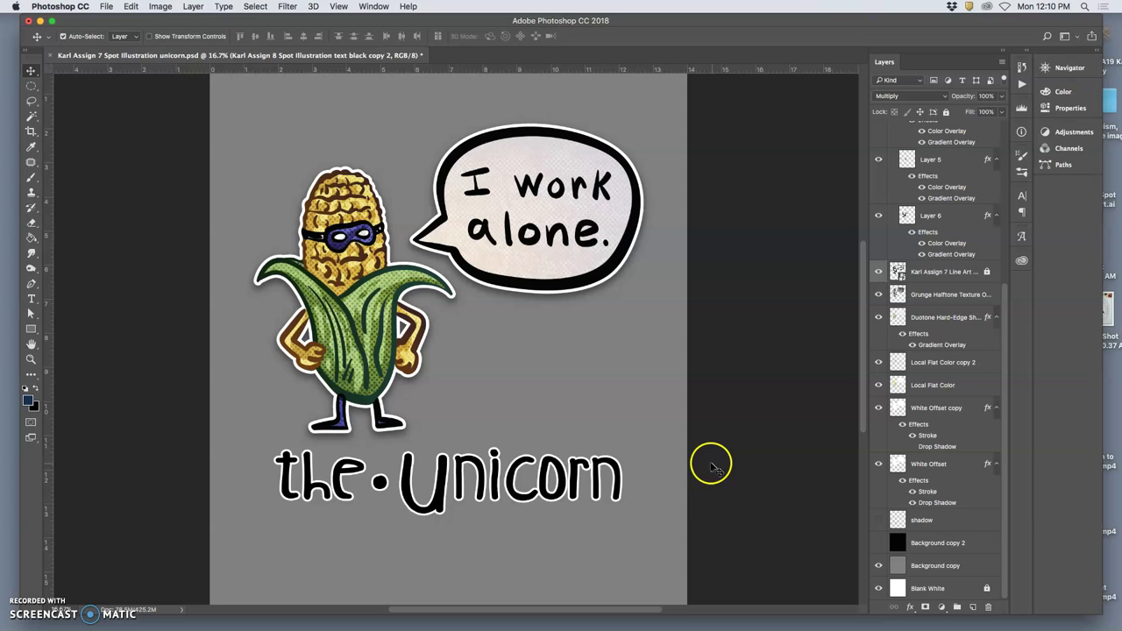
scroll(712, 467, "up", 1)
scroll(710, 468, "right", 1)
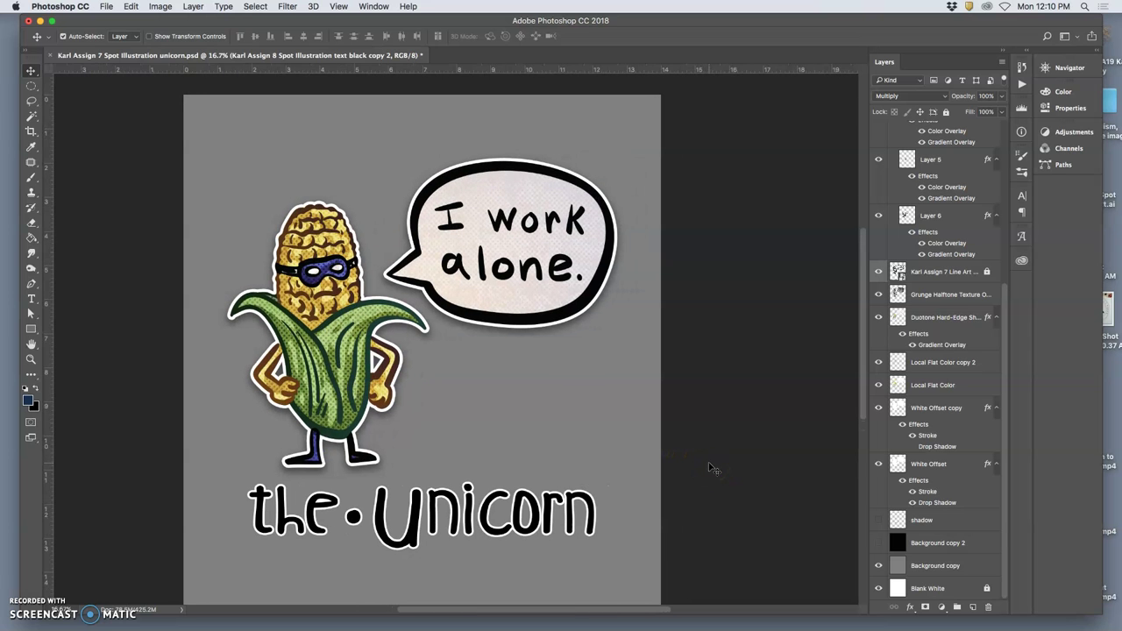
scroll(710, 468, "down", 2)
scroll(712, 469, "up", 1)
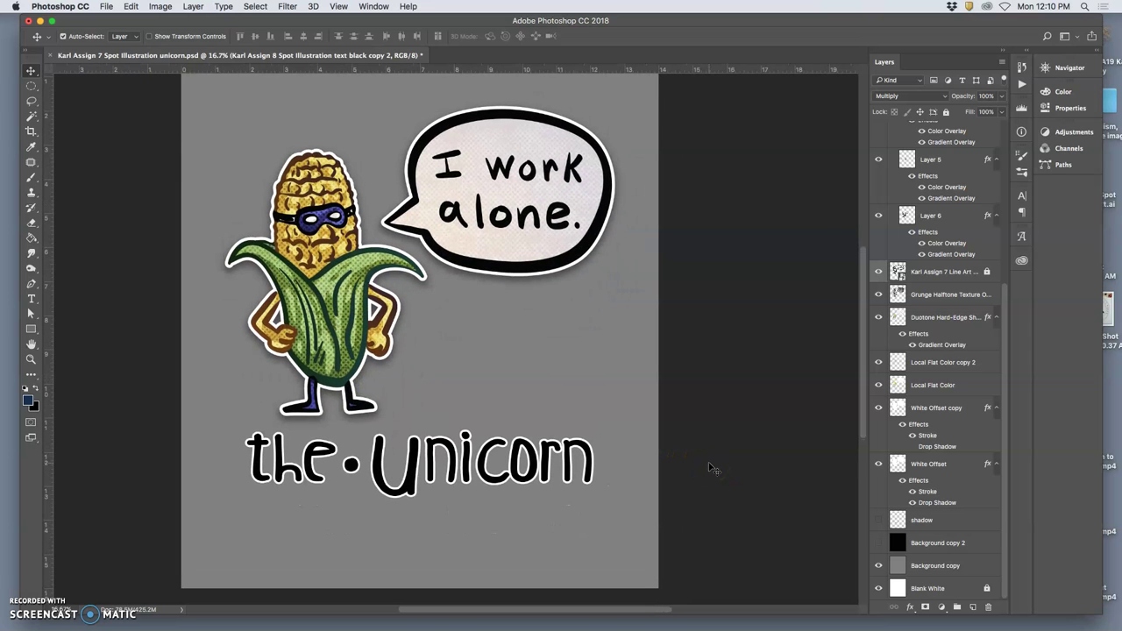
Zoom in to inspect the title's white outline, then zoom back out to the whole illustration.
key("super+plus")
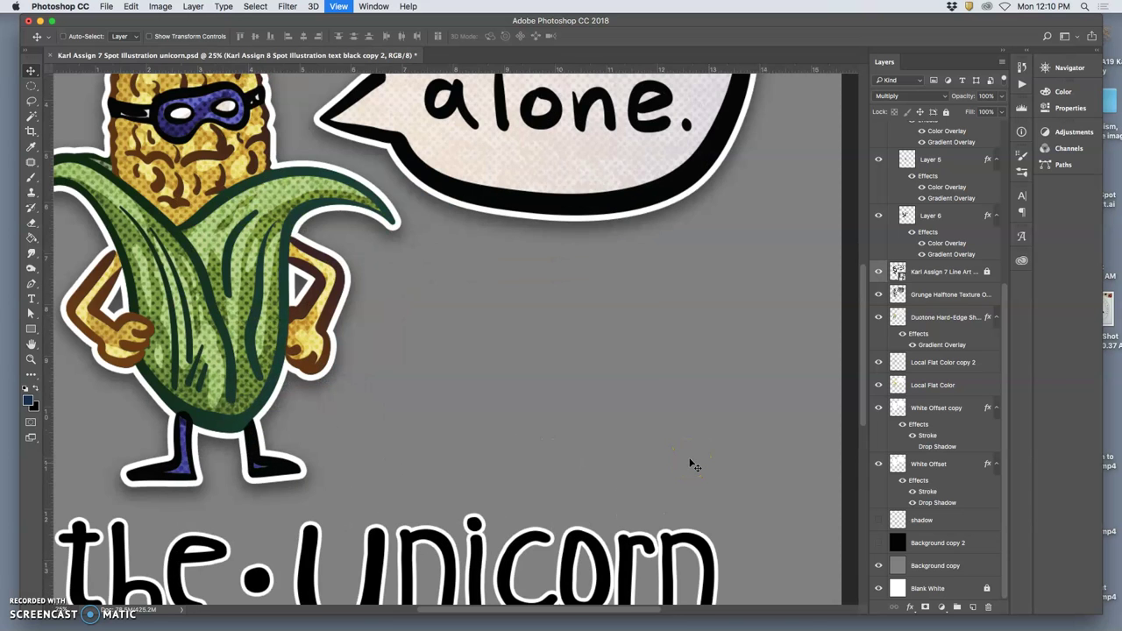
key("super+plus")
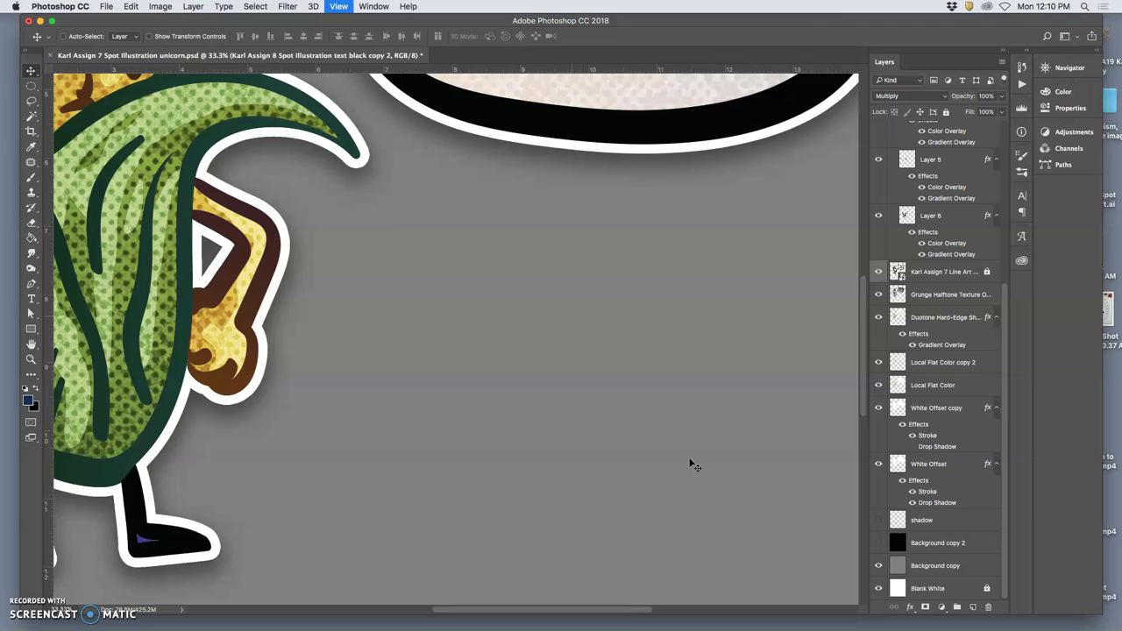
scroll(692, 465, "down", 10)
key("super+minus")
key("super+minus")
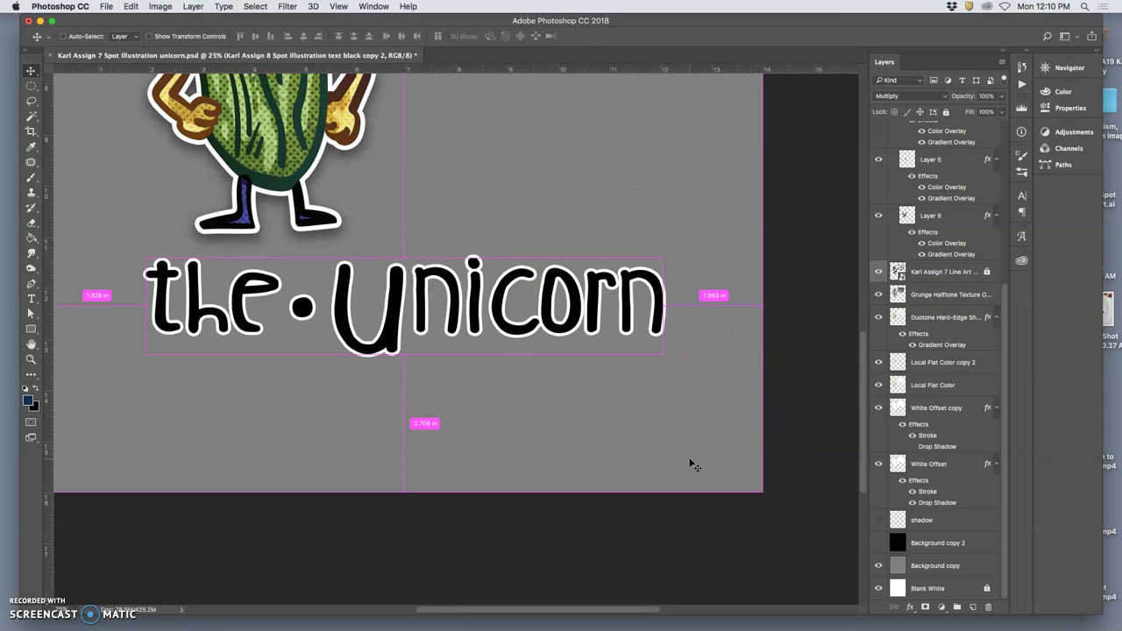
key("super+minus")
scroll(954, 245, "up", 5)
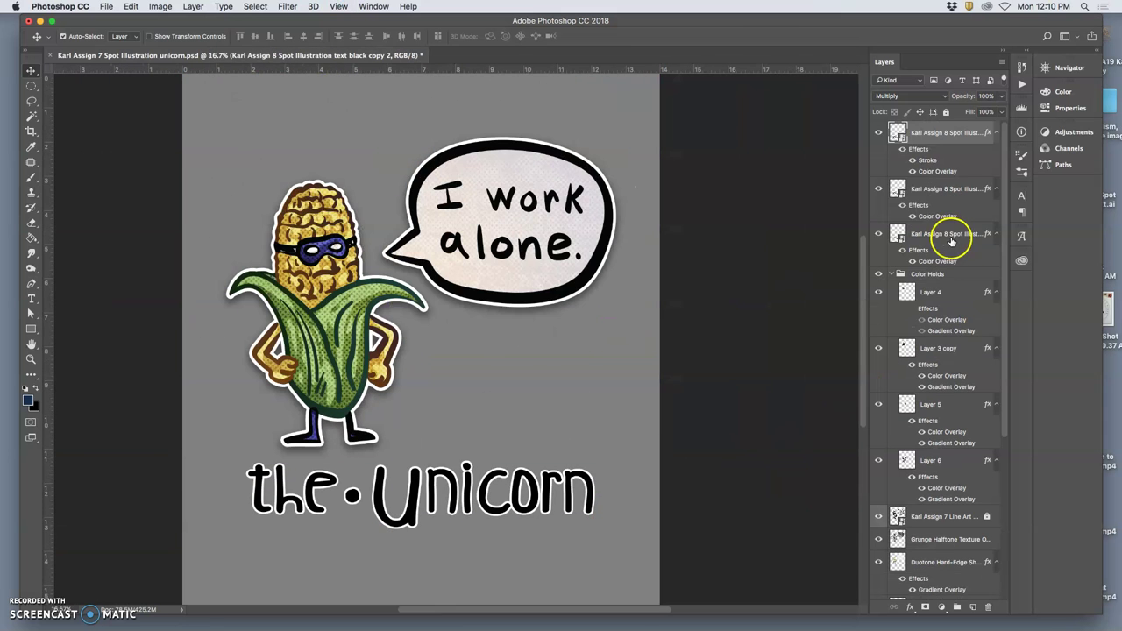
Duplicate the outlined title layer and give the copy a dark green overlay sampled from the corn leaf.
key("super+j")
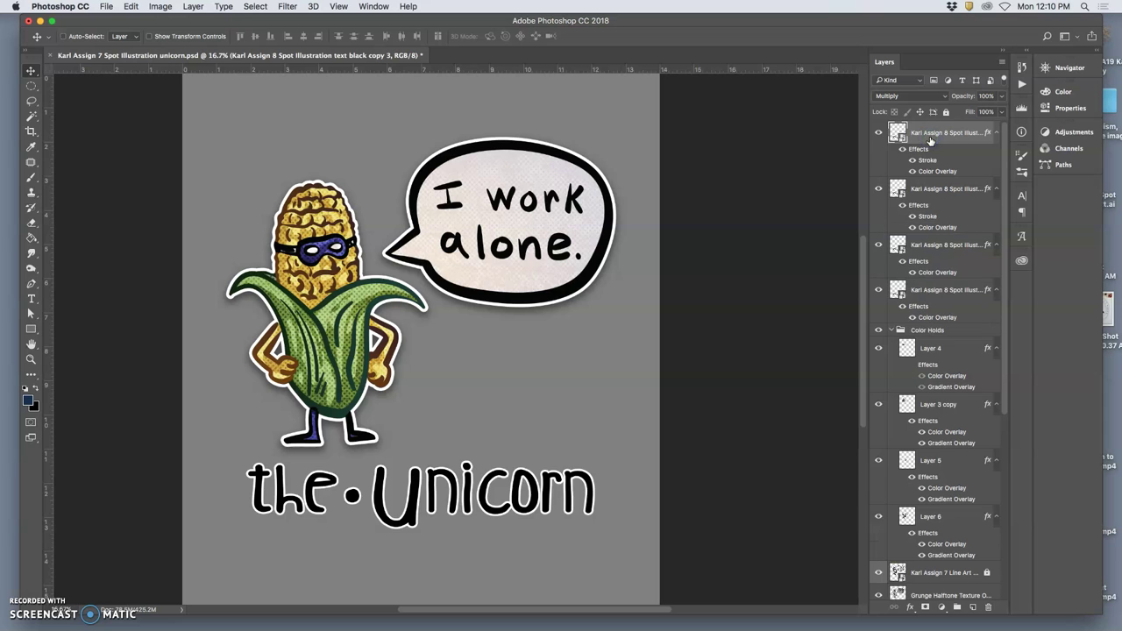
double_click(930, 171)
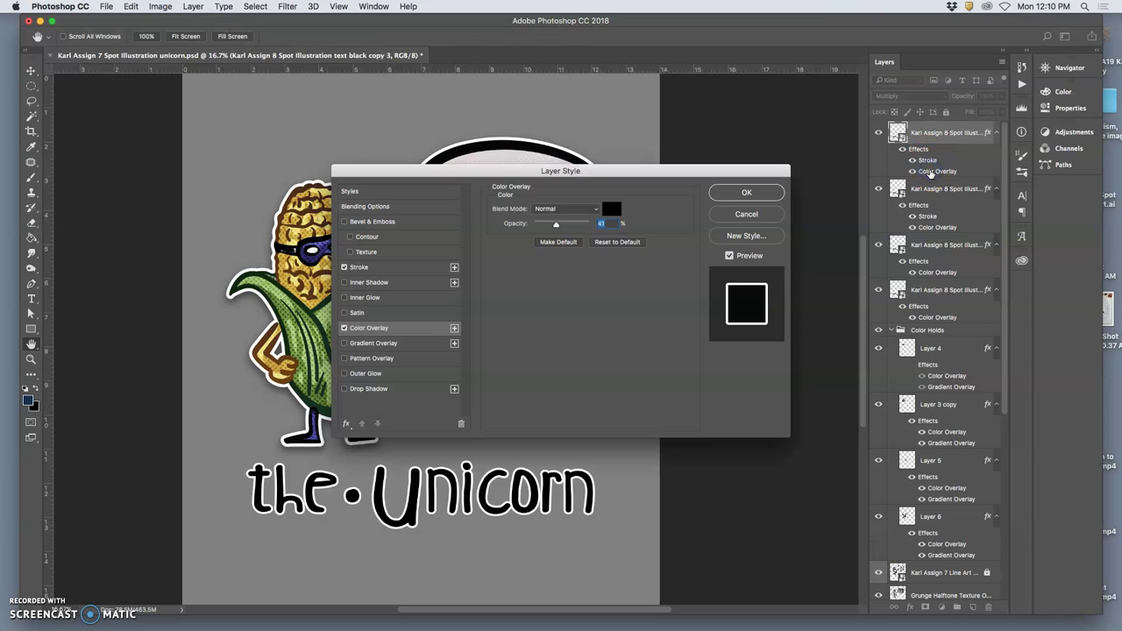
left_click(613, 211)
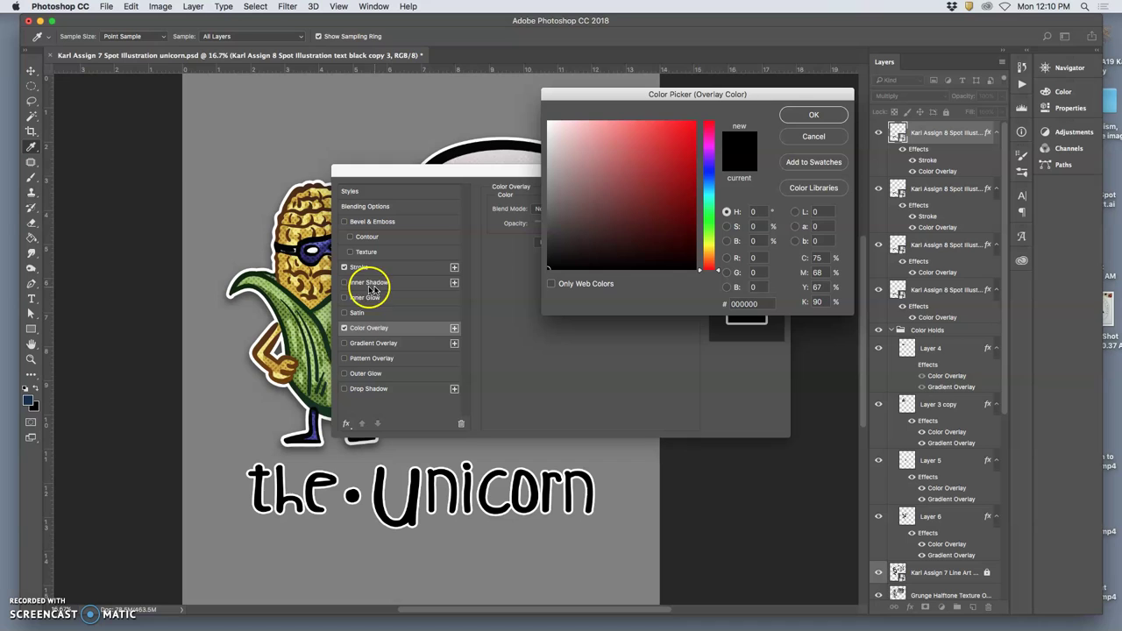
left_click(316, 419)
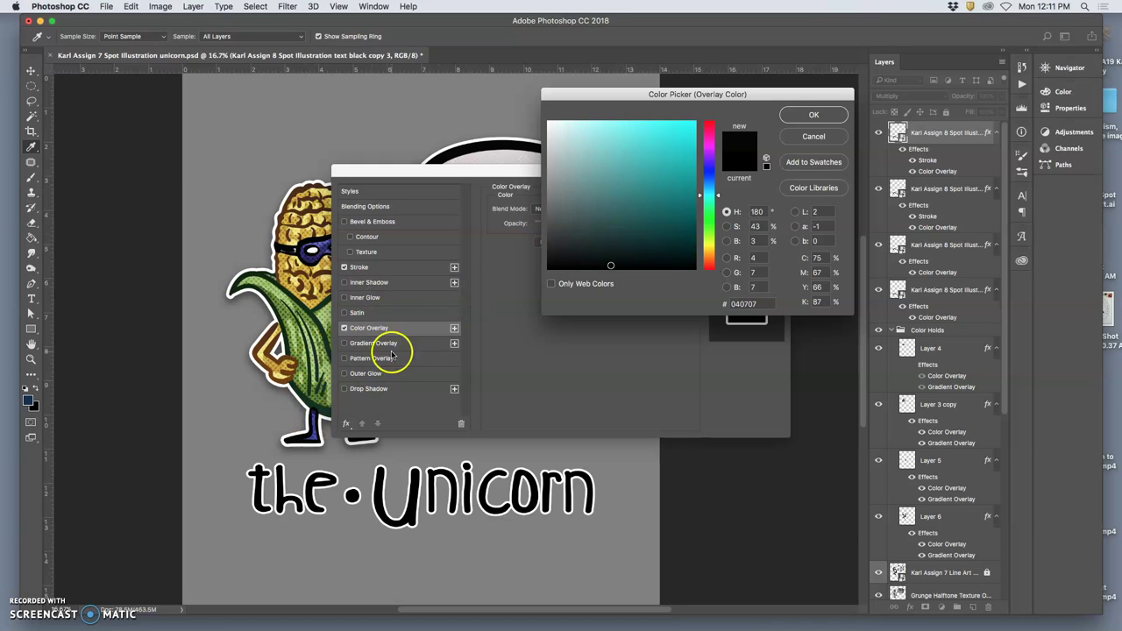
left_click(322, 375)
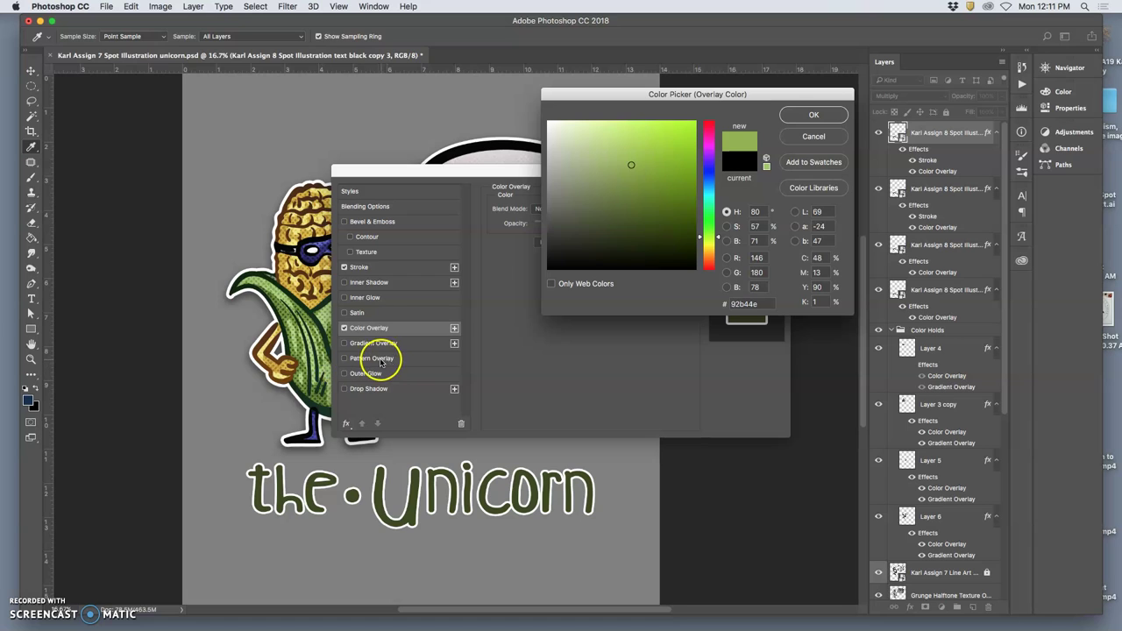
left_click(317, 315)
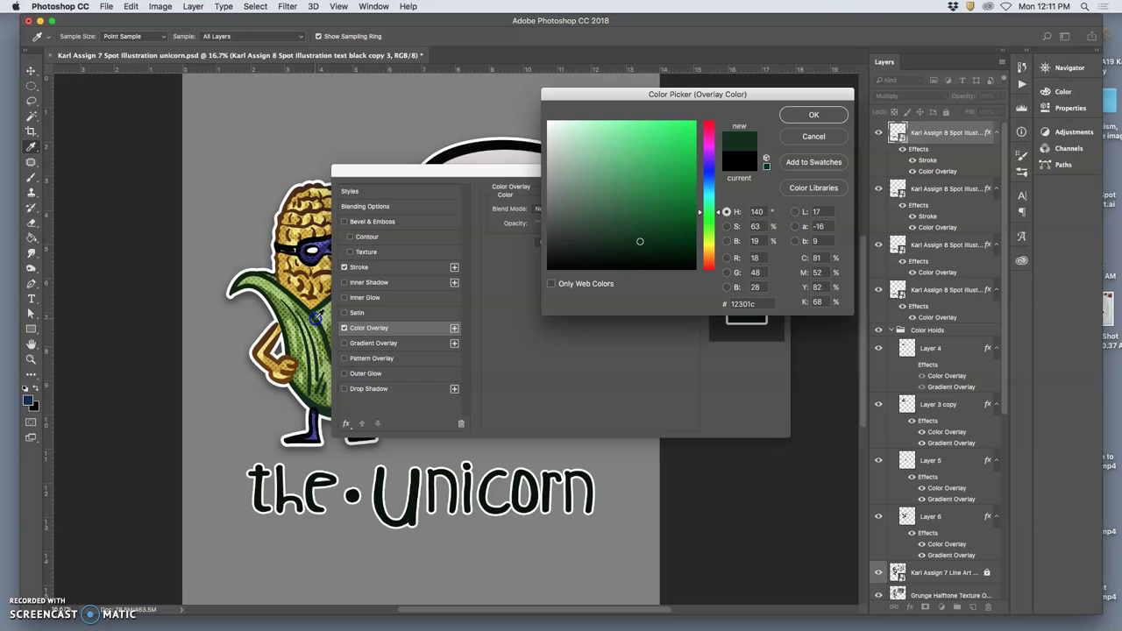
left_click(314, 320)
left_click(798, 116)
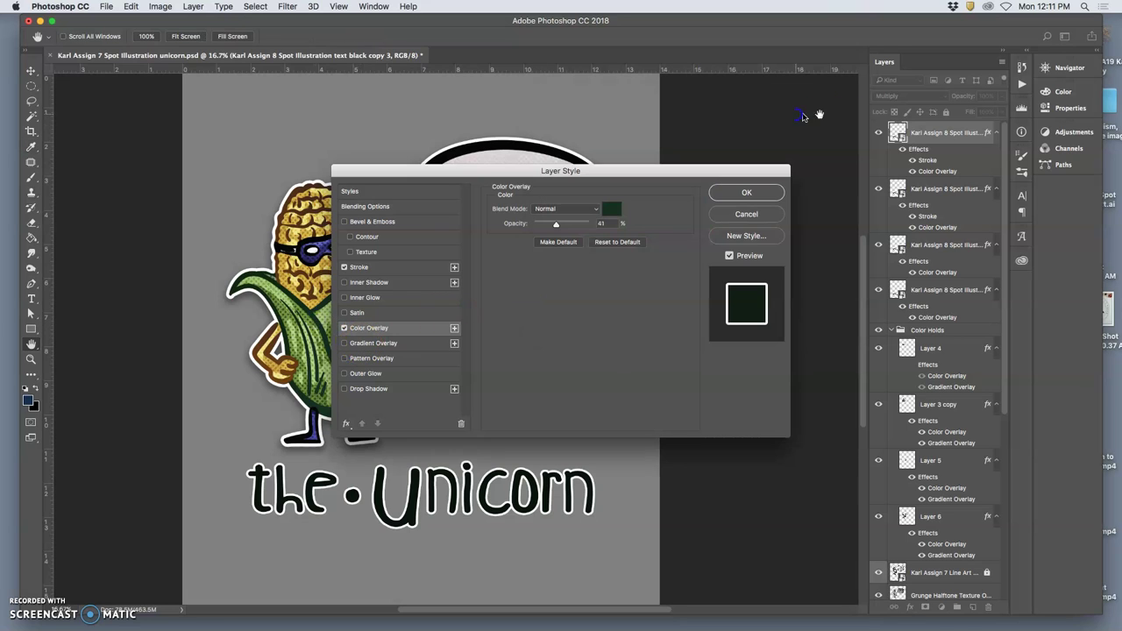
Raise the green colour overlay's opacity to 100% and confirm the layer style.
left_click(898, 100)
left_click(579, 225)
left_click_drag(580, 225, 590, 225)
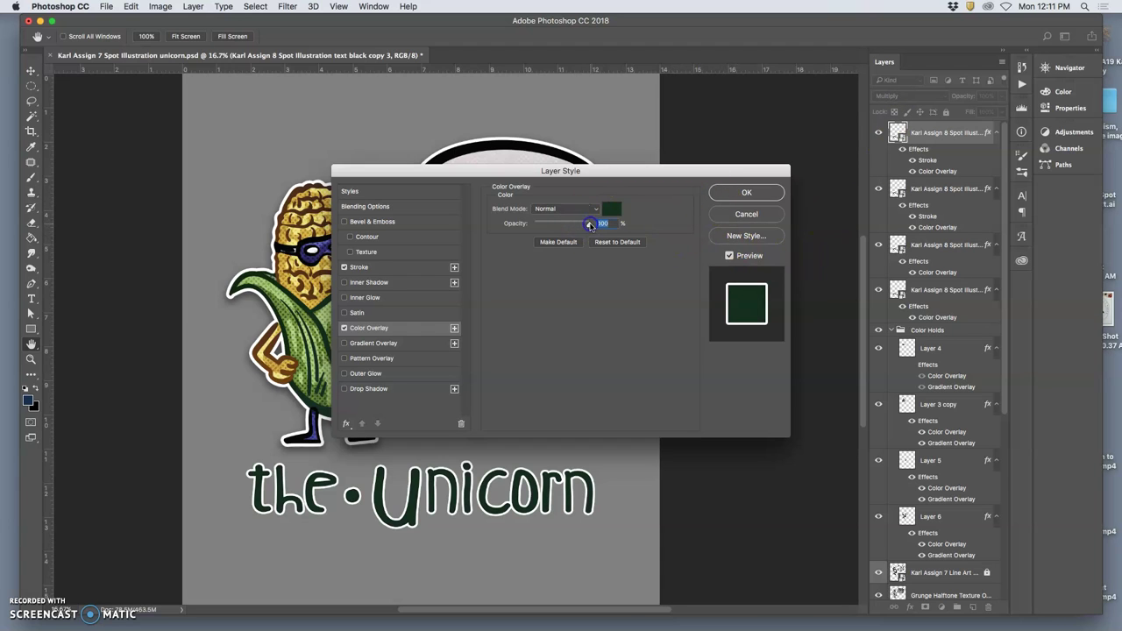
left_click(722, 198)
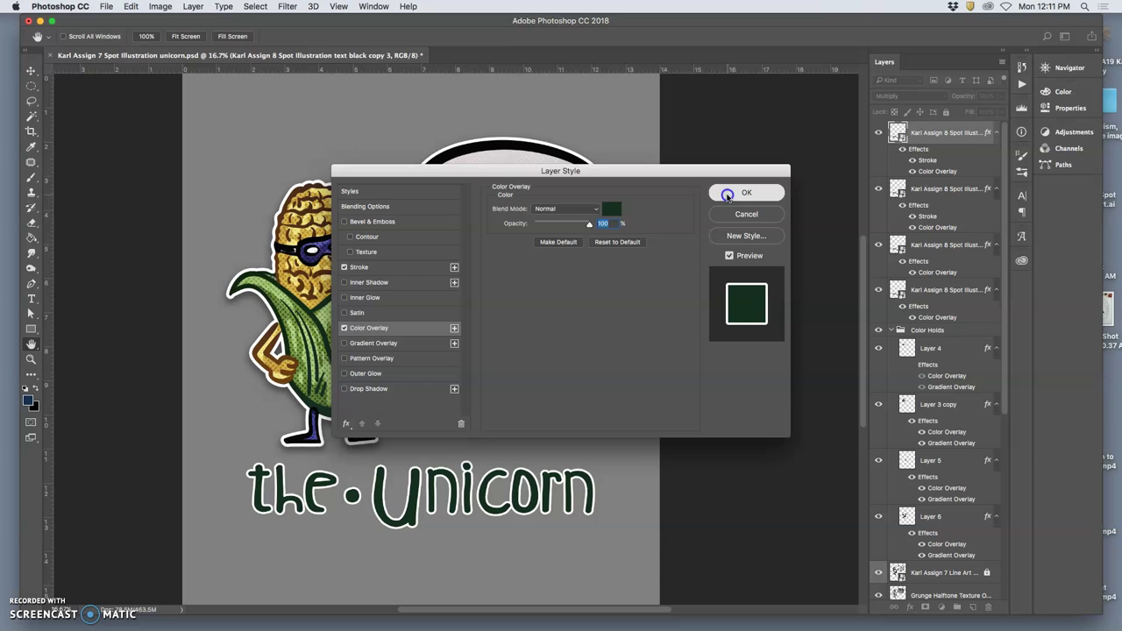
Switch the green lettering layer from Multiply to Normal blending and check it zoomed in and out.
left_click(726, 200)
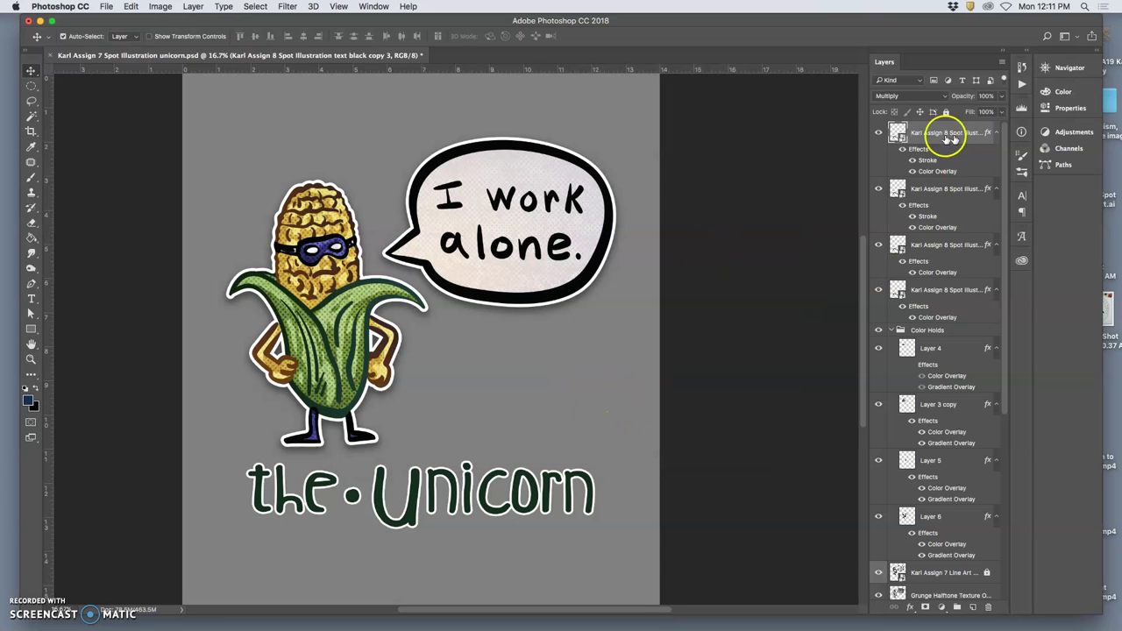
left_click(907, 95)
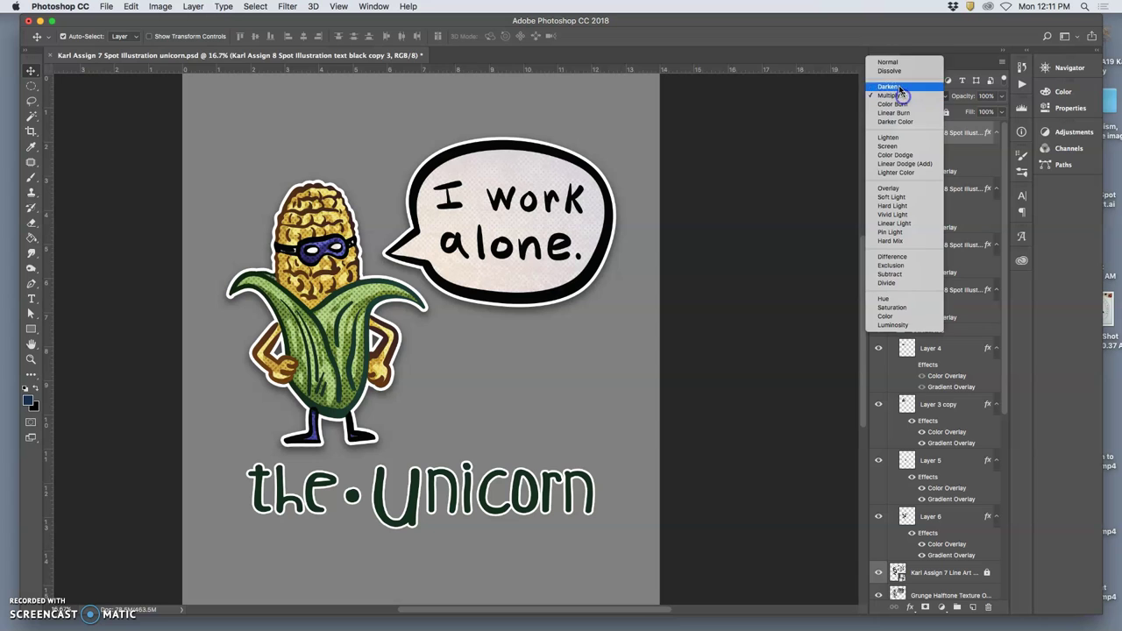
left_click(899, 71)
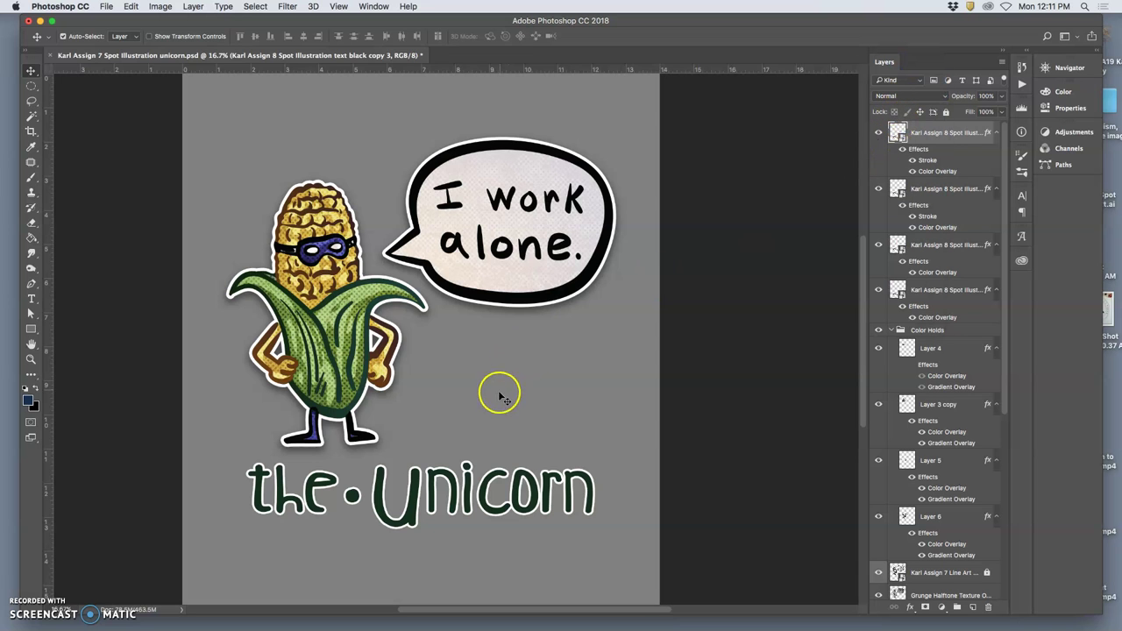
key("super+plus")
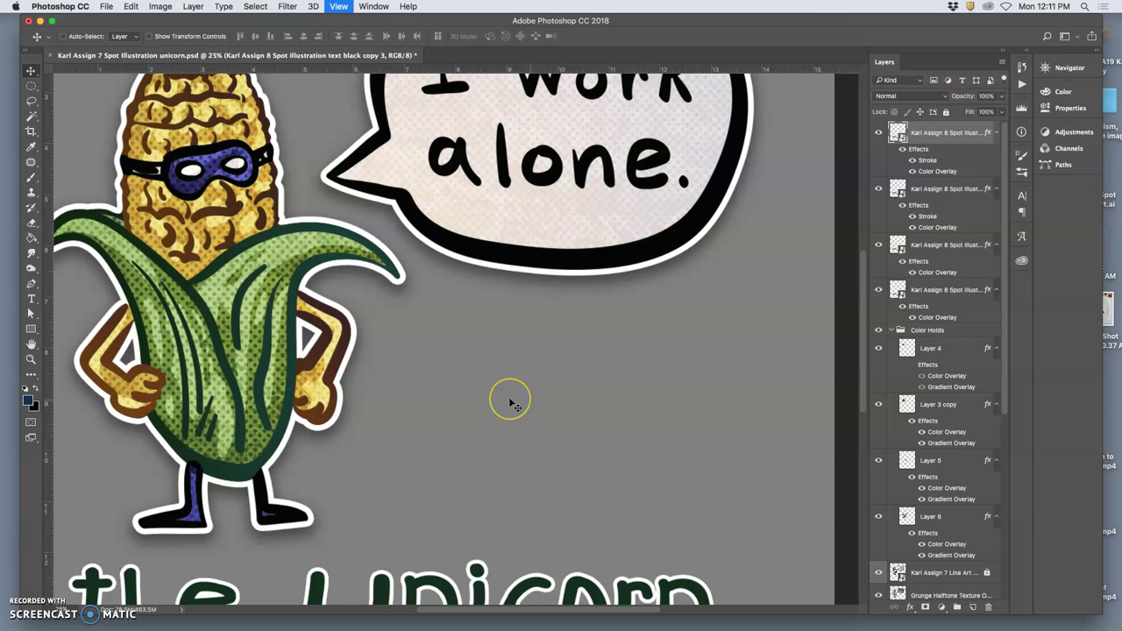
left_click(517, 401)
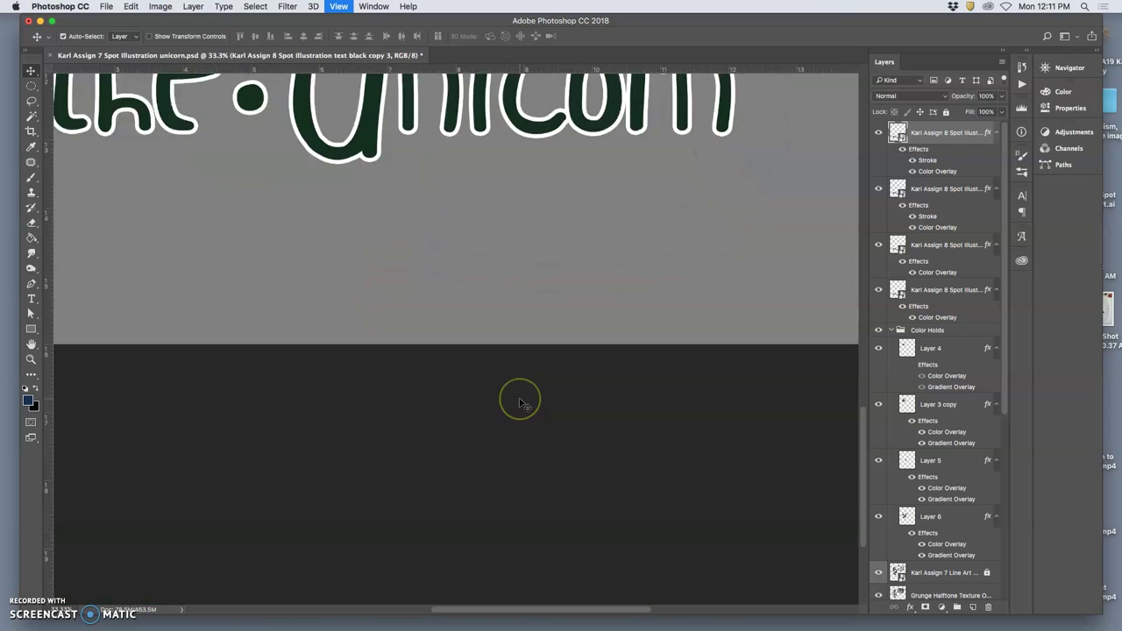
scroll(522, 405, "down", 3)
key("ctrl+minus")
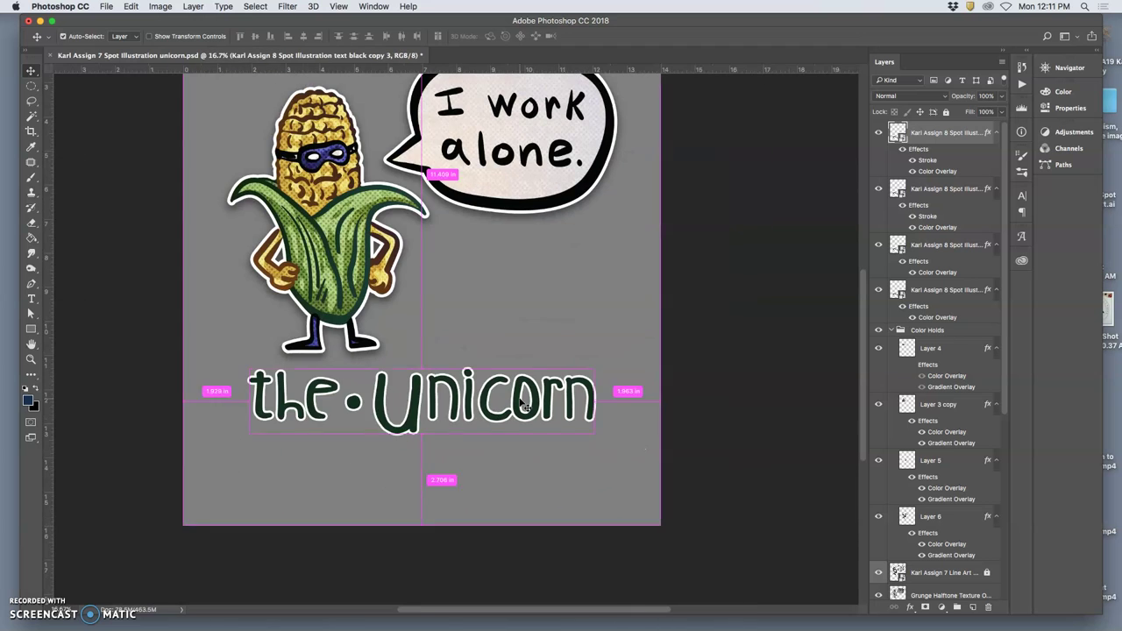
scroll(522, 394, "up", 2)
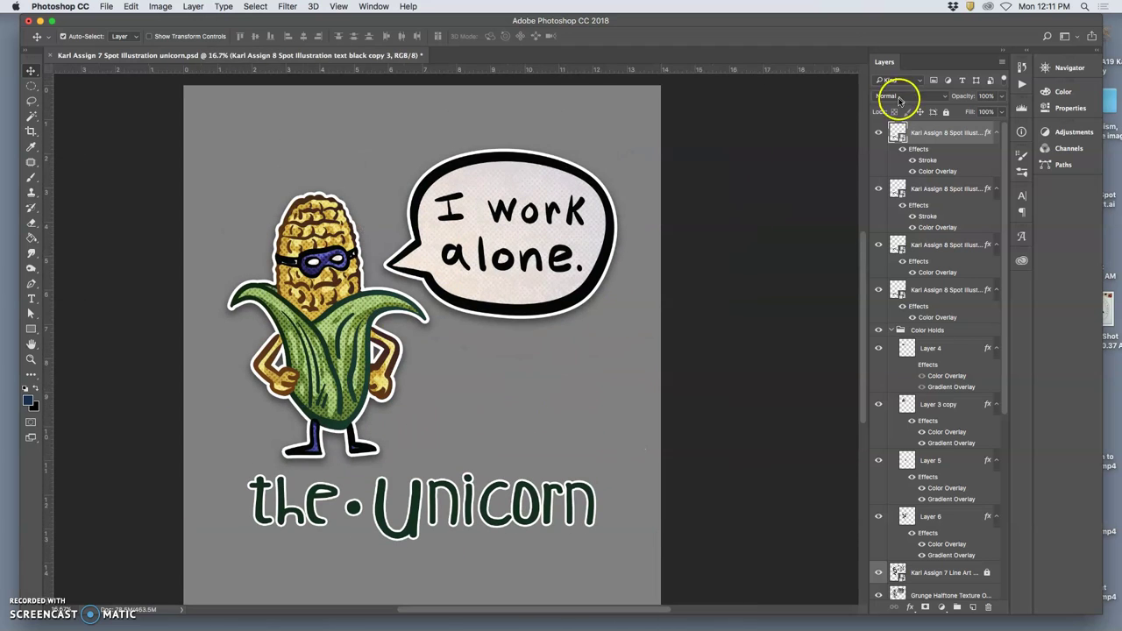
Add a linear gradient overlay angled upward (about 94°) with raised opacity to the lettering.
double_click(912, 149)
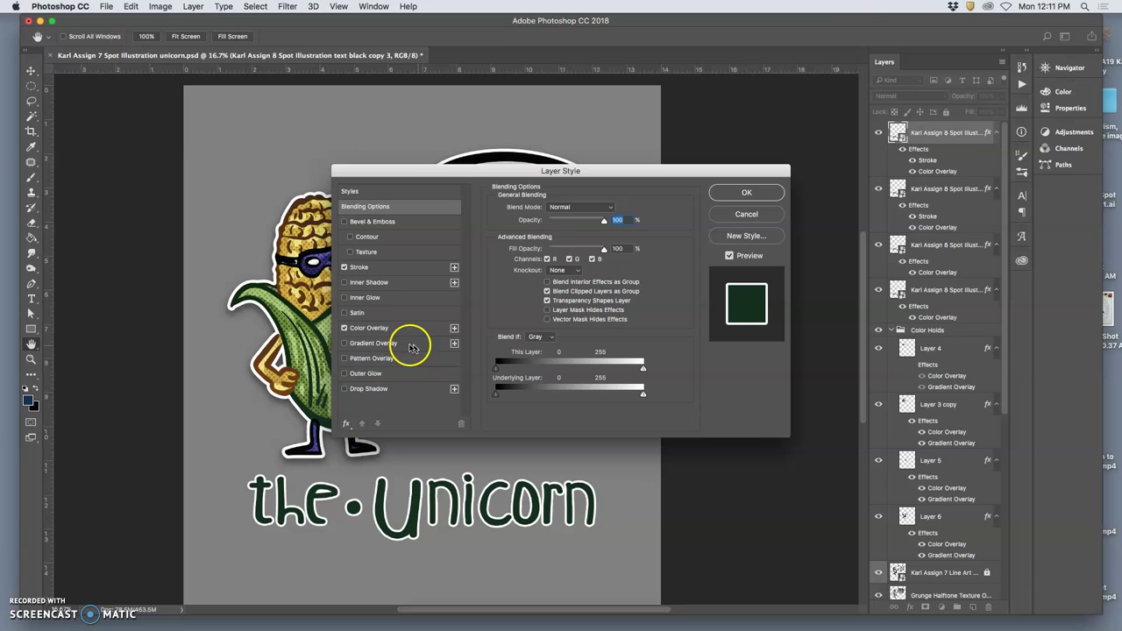
left_click(344, 343)
left_click(426, 341)
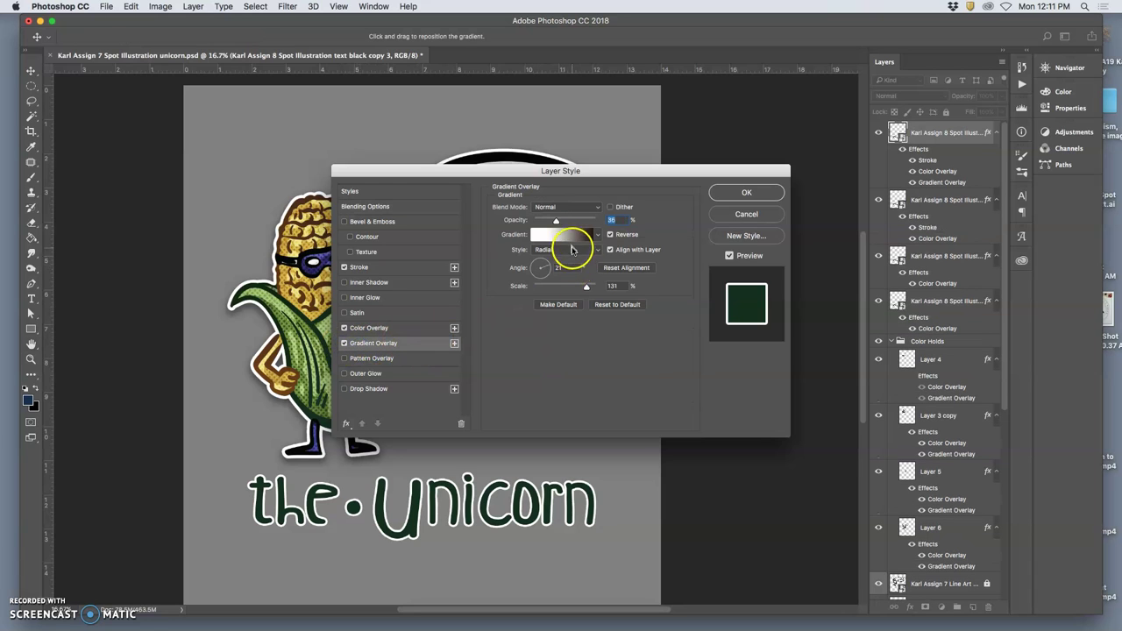
left_click(540, 261)
left_click(546, 251)
left_click(561, 240)
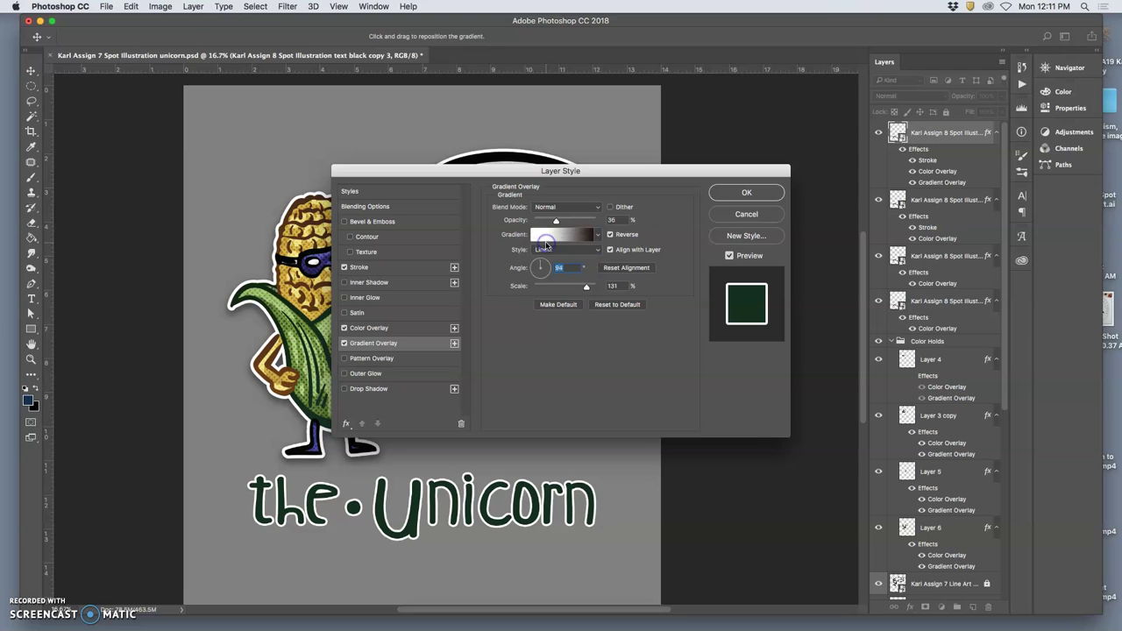
left_click_drag(602, 220, 567, 223)
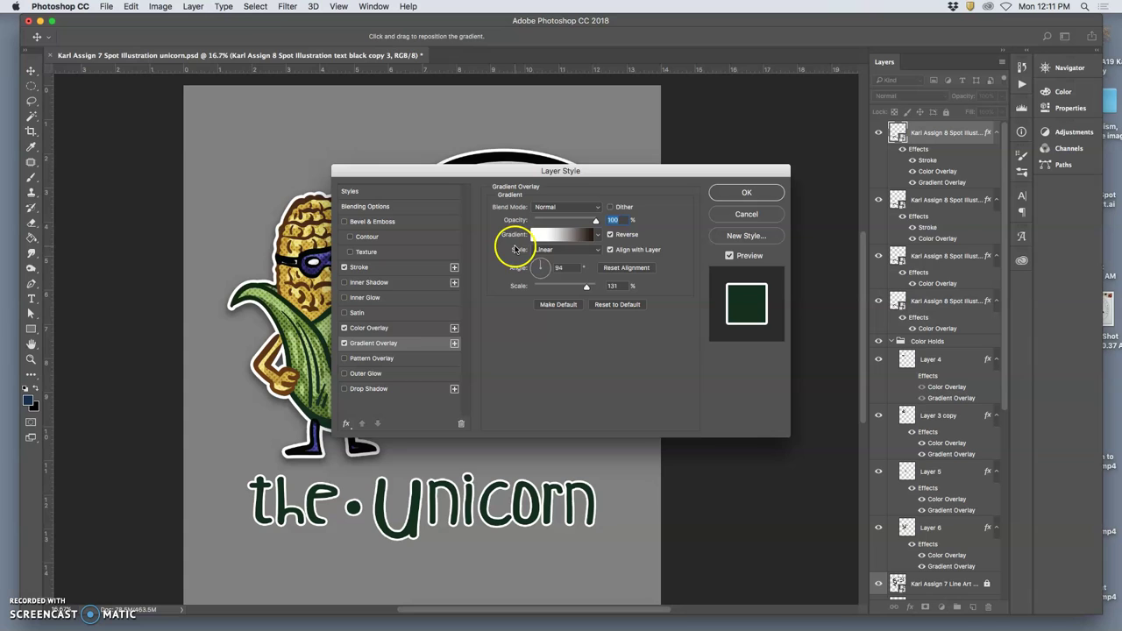
Lower the green colour overlay to 63% opacity, reverse the gradient, and apply the style.
left_click(401, 328)
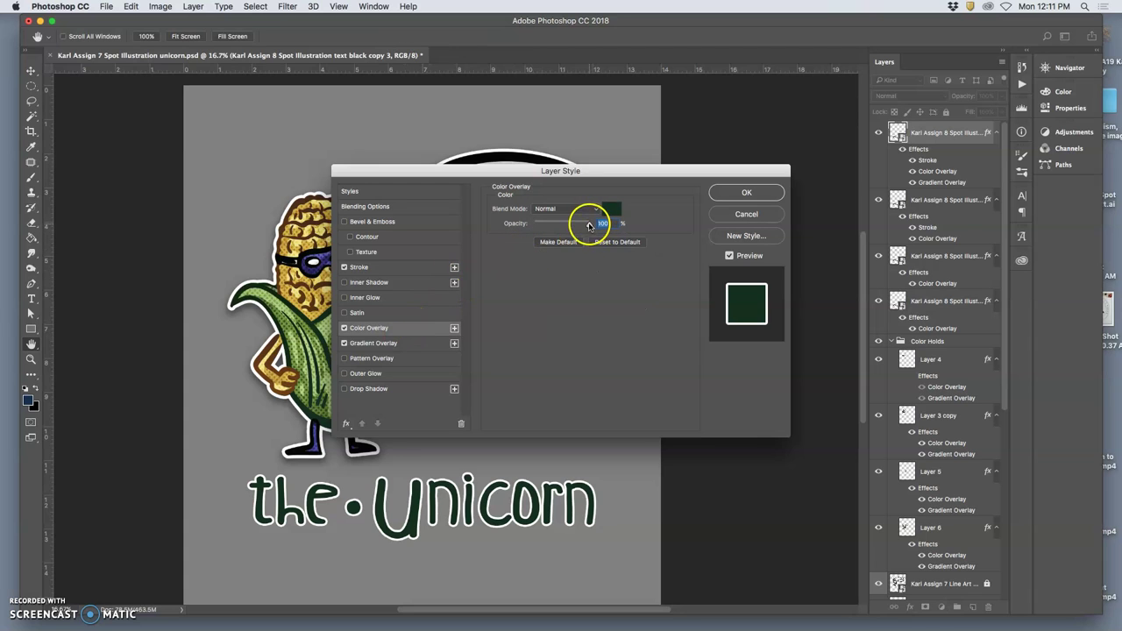
left_click_drag(589, 225, 581, 226)
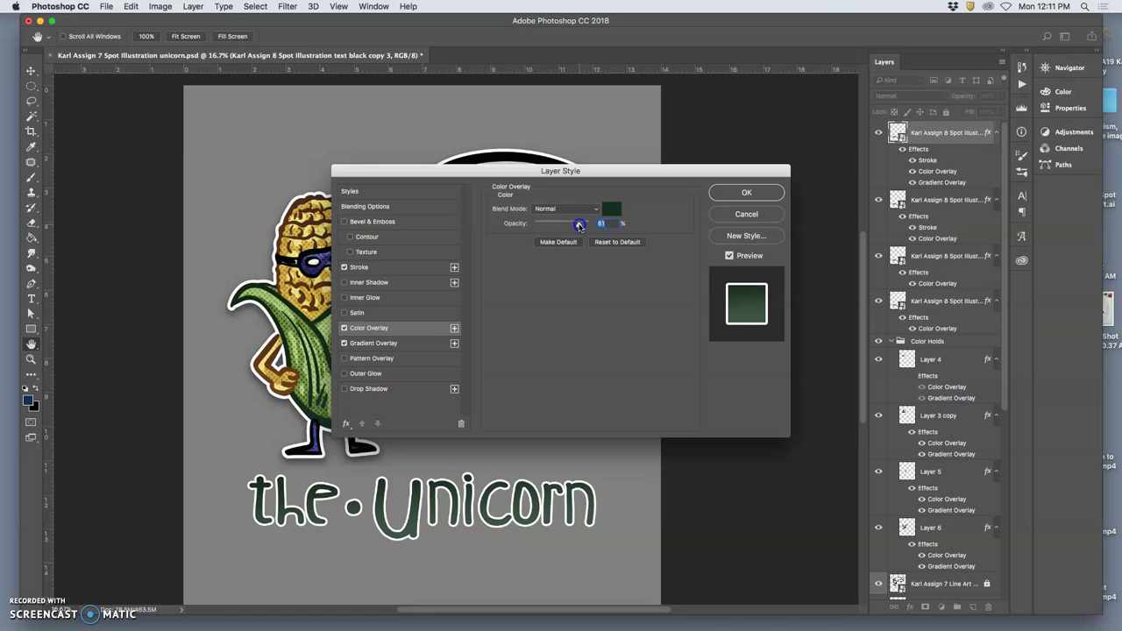
mouse_move(579, 226)
left_mouse_down()
mouse_move(570, 225)
mouse_move(579, 223)
left_mouse_up()
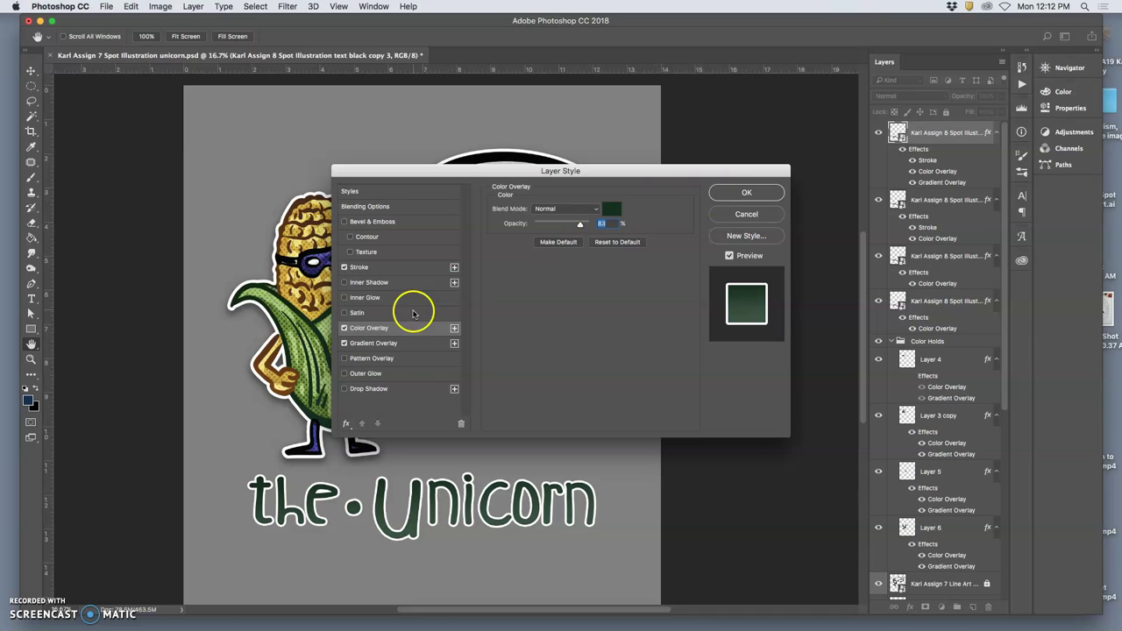
left_click(390, 343)
left_click(611, 235)
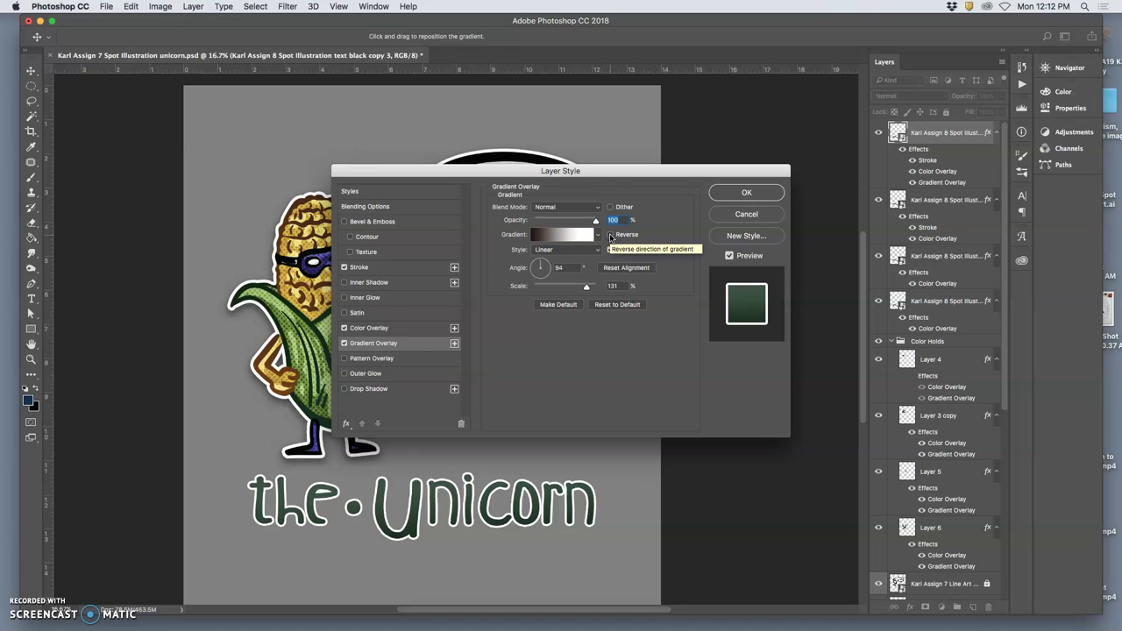
left_click(612, 235)
left_click(746, 192)
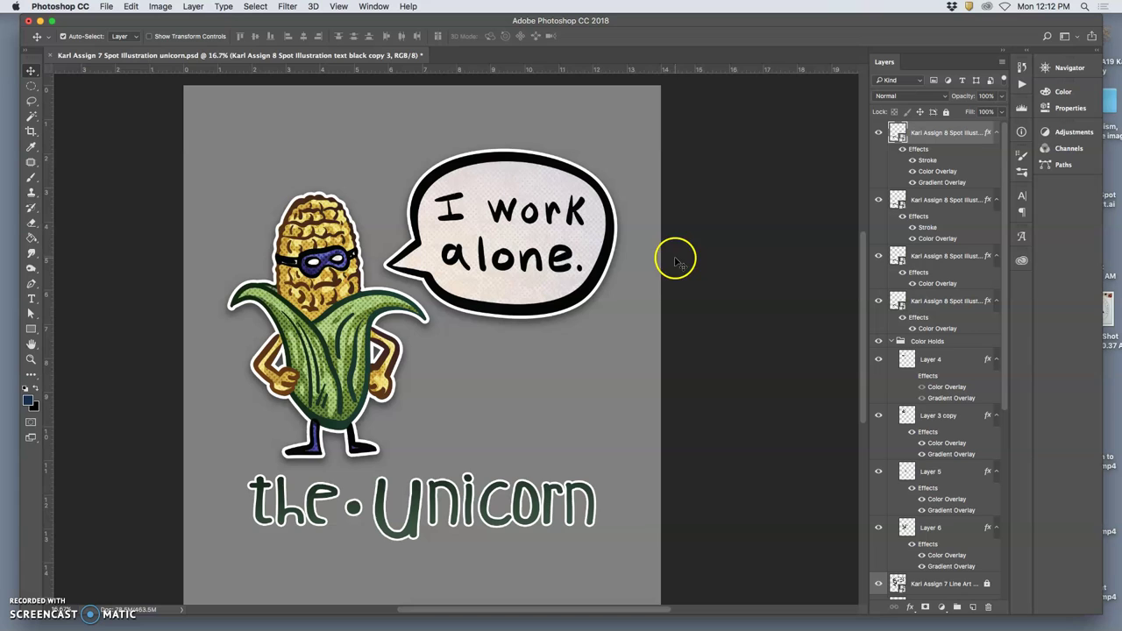
key("super+equal")
key("super+equal")
key("super+equal")
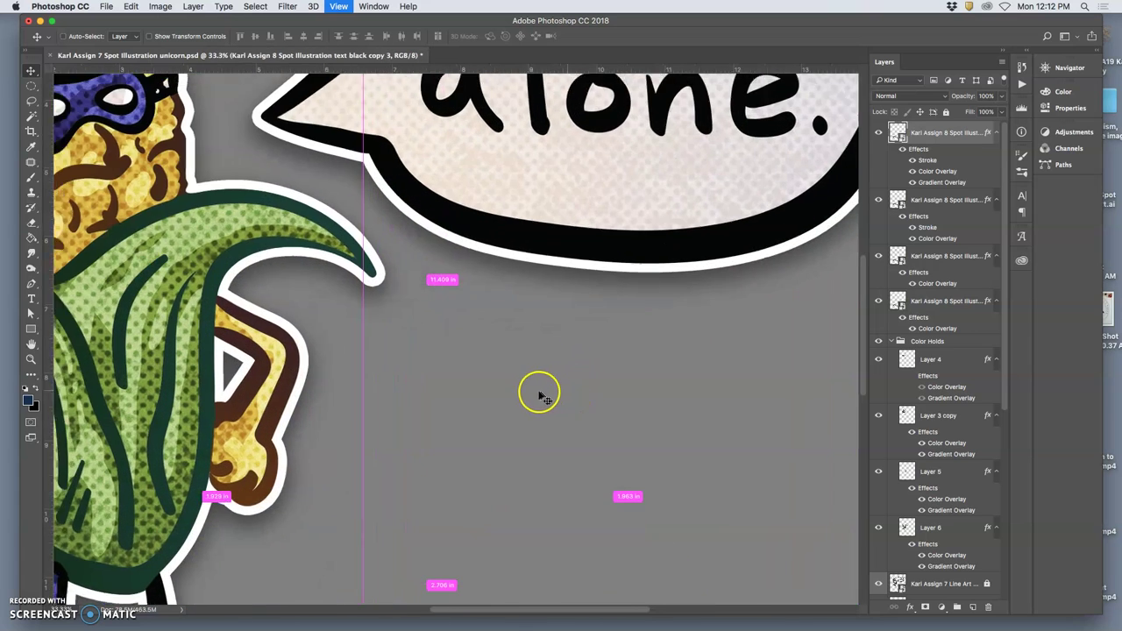
key("super+equal")
scroll(529, 391, "down", 5)
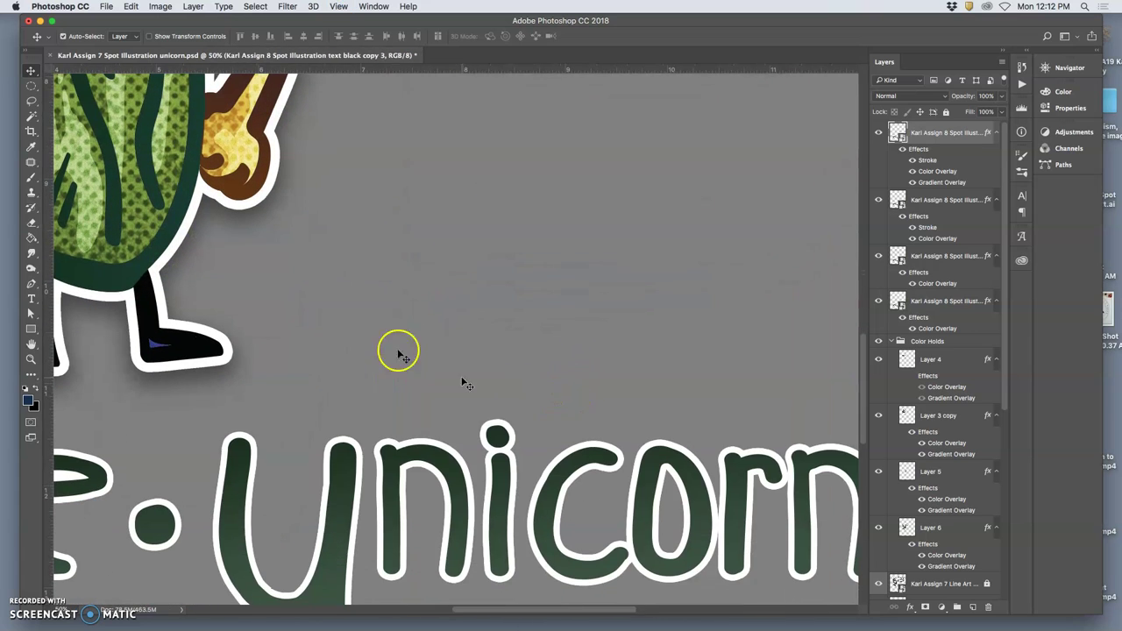
scroll(201, 279, "left", 10)
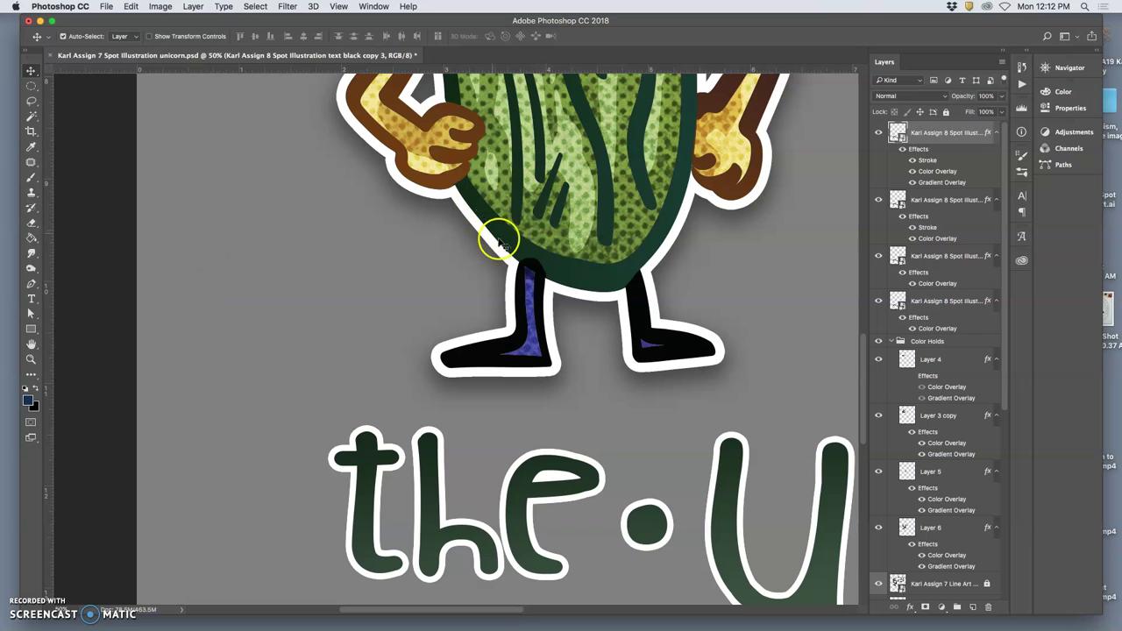
scroll(551, 251, "right", 5)
scroll(552, 251, "down", 4)
scroll(546, 242, "right", 3)
scroll(547, 242, "down", 3)
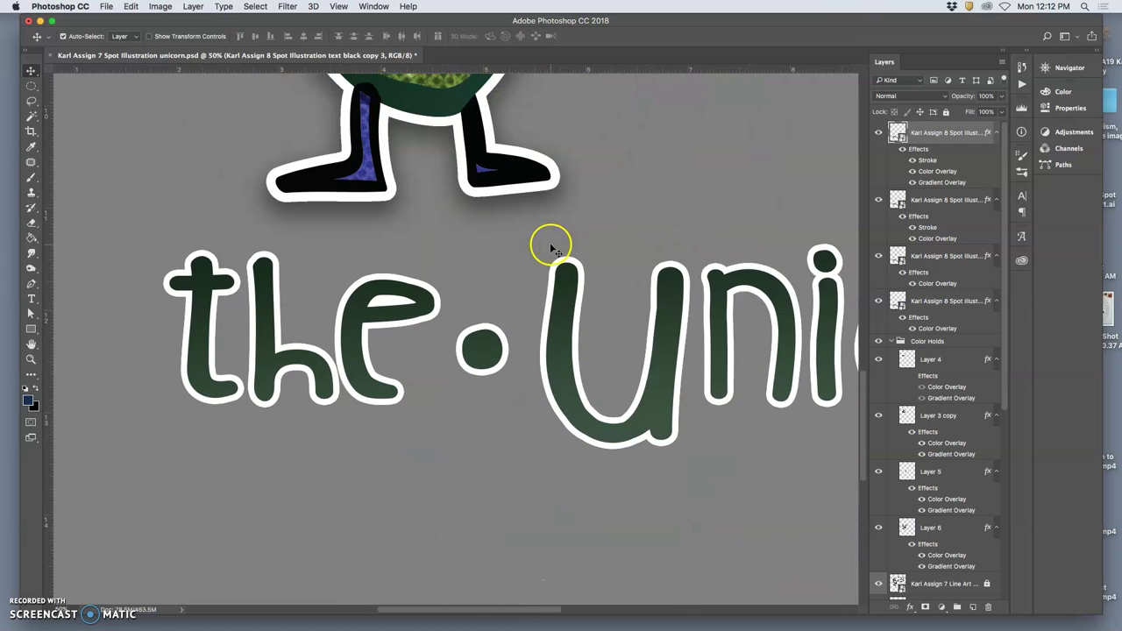
scroll(601, 293, "right", 3)
scroll(621, 301, "right", 2)
scroll(641, 295, "right", 5)
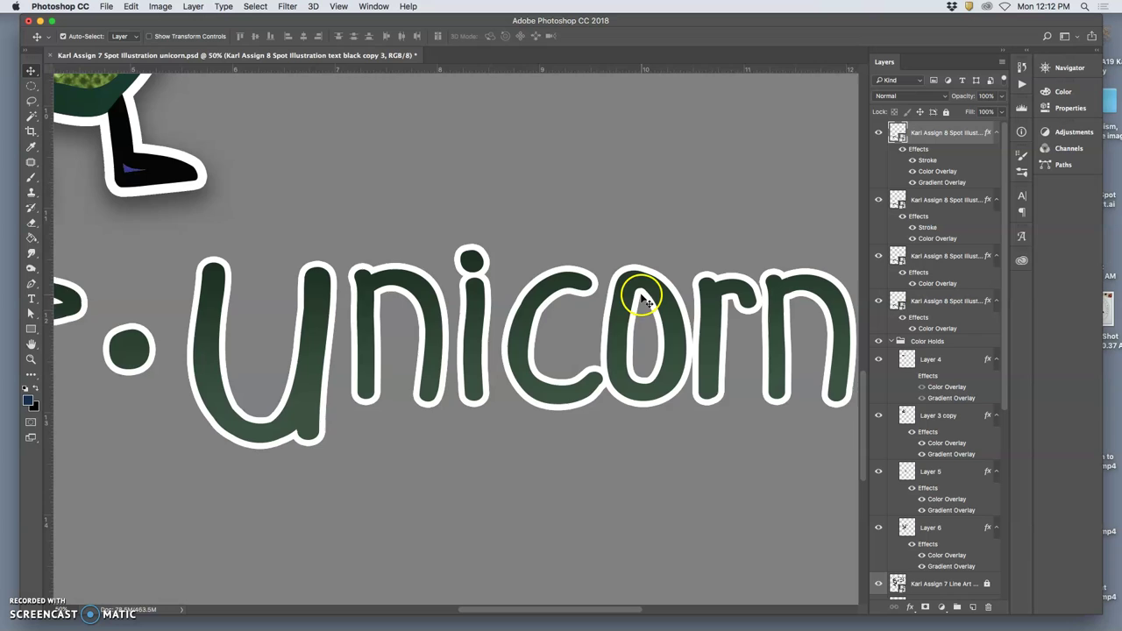
scroll(641, 296, "left", 1)
scroll(638, 295, "left", 2)
scroll(632, 294, "left", 8)
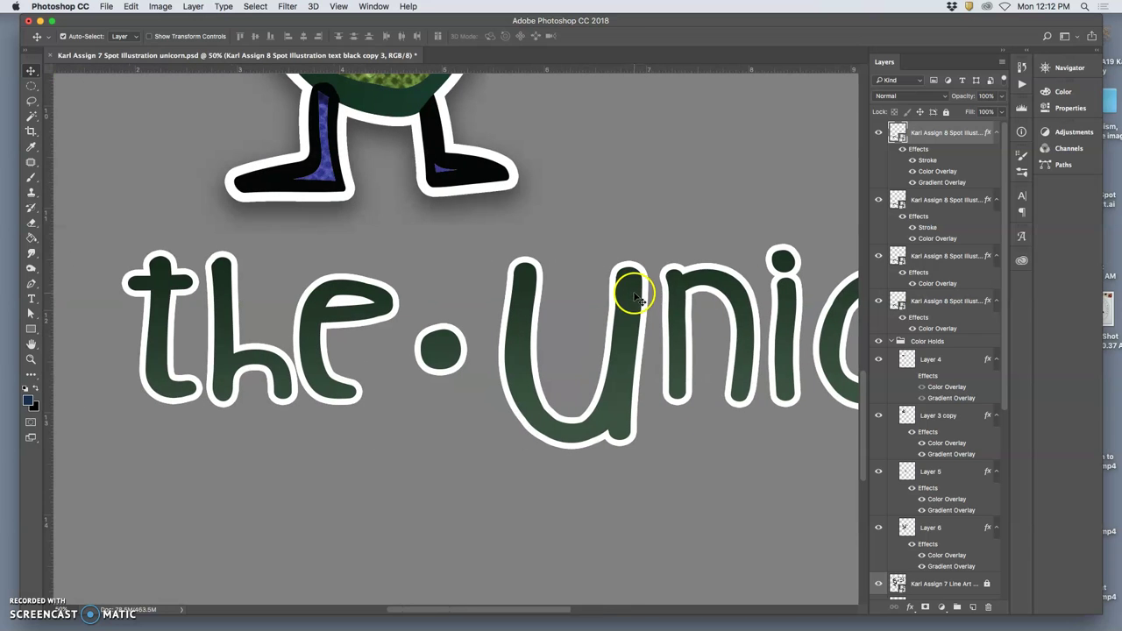
Add a bevel-and-emboss texture to the lettering with 458% scale and +628% depth.
double_click(924, 150)
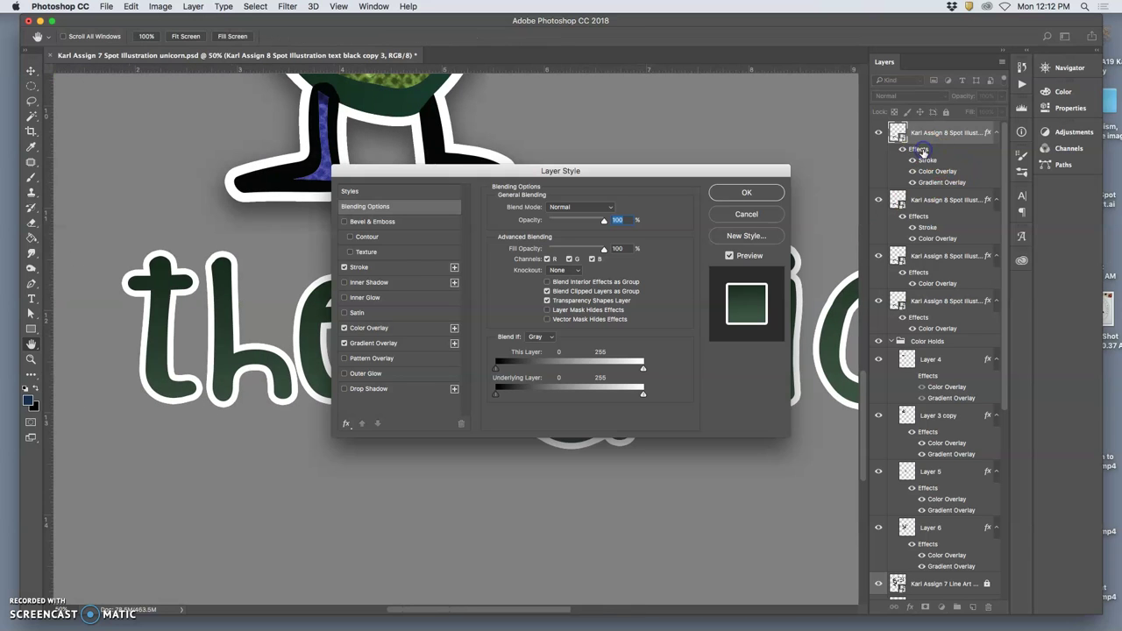
left_click(351, 252)
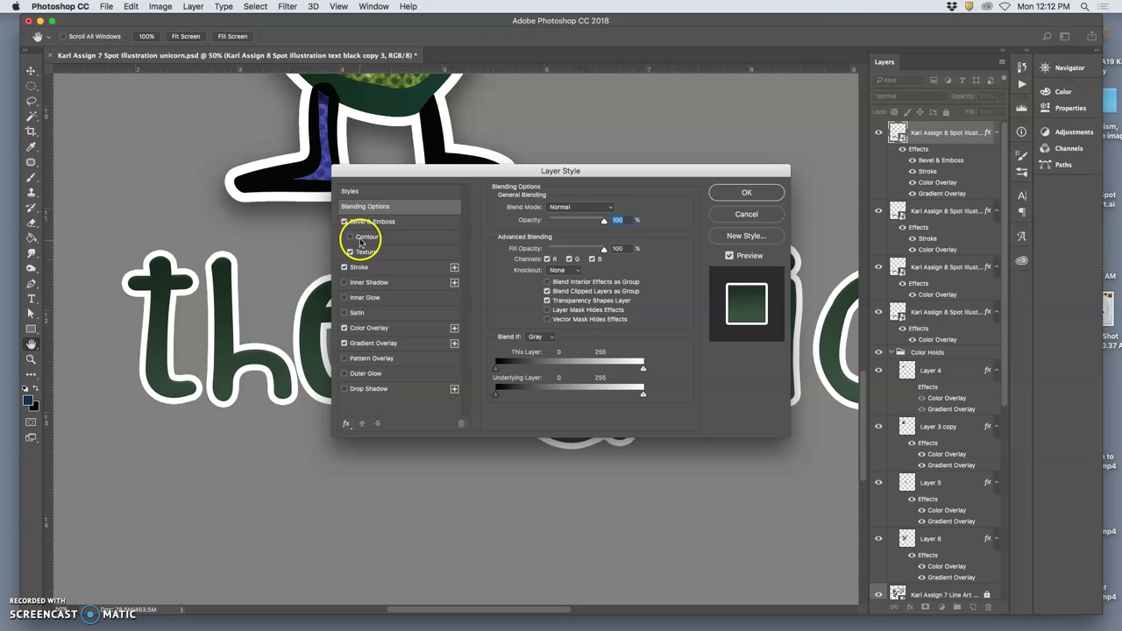
left_click(356, 224)
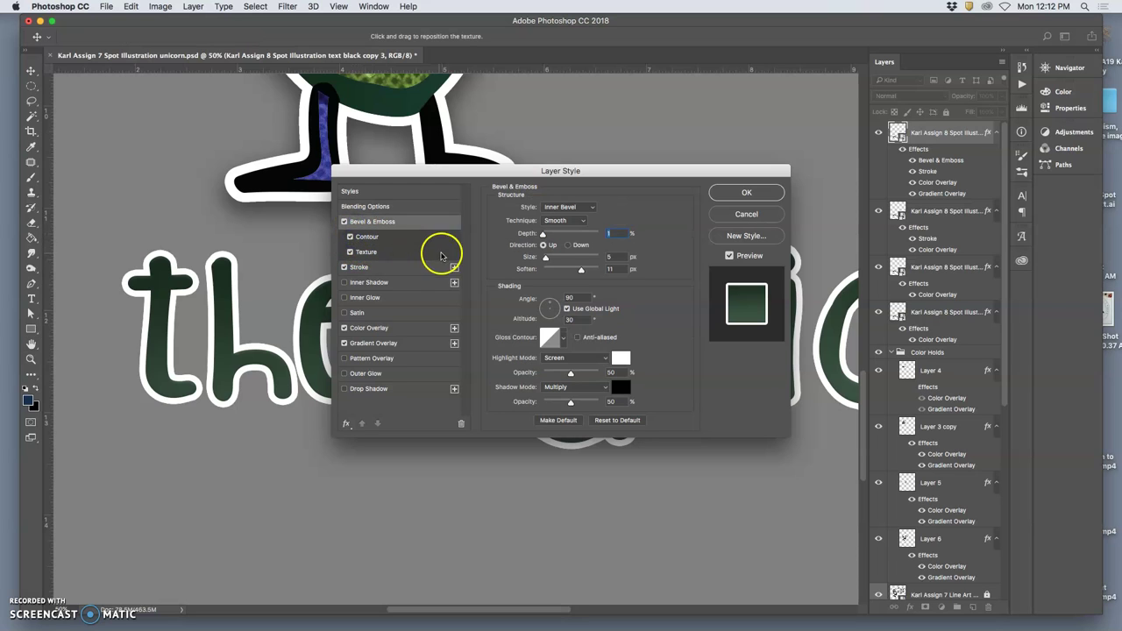
left_click(390, 253)
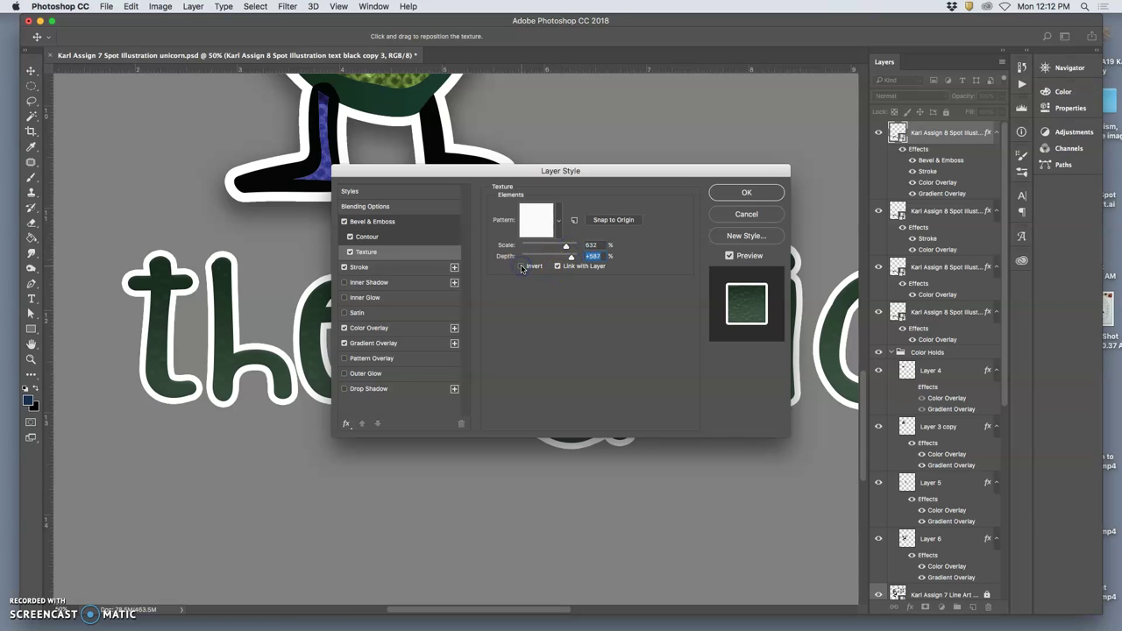
left_click(566, 247)
Apply the textured layer style and pan around the artwork to inspect it.
key("Return")
scroll(626, 283, "right", 5)
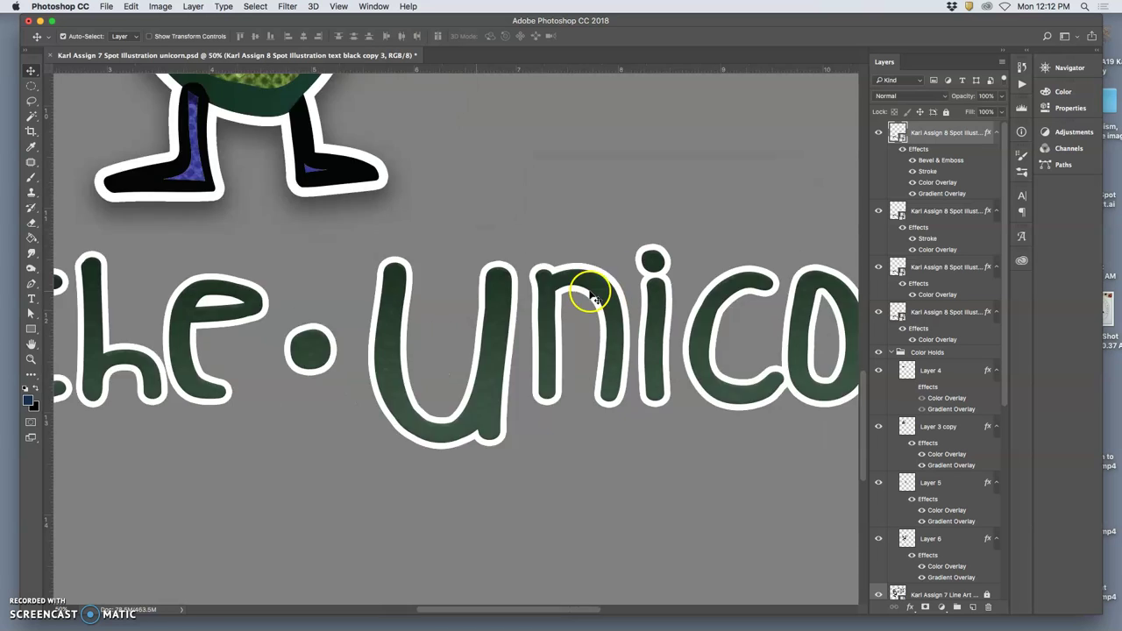
scroll(584, 293, "right", 5)
scroll(574, 294, "up", 2)
scroll(576, 295, "up", 5)
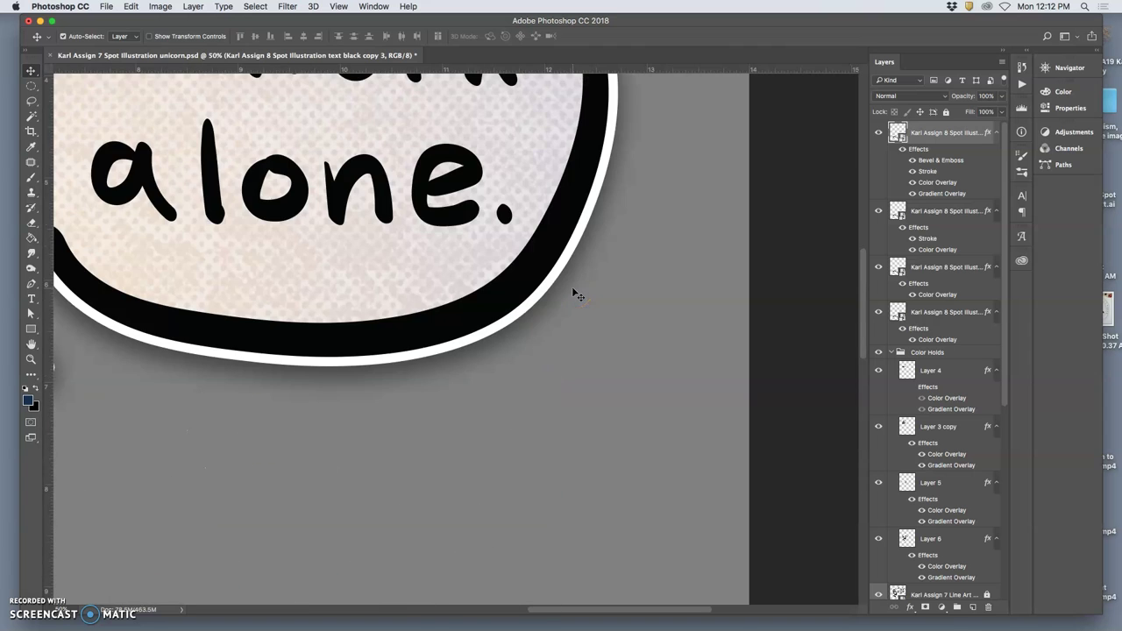
scroll(576, 296, "left", 5)
scroll(576, 296, "left", 2)
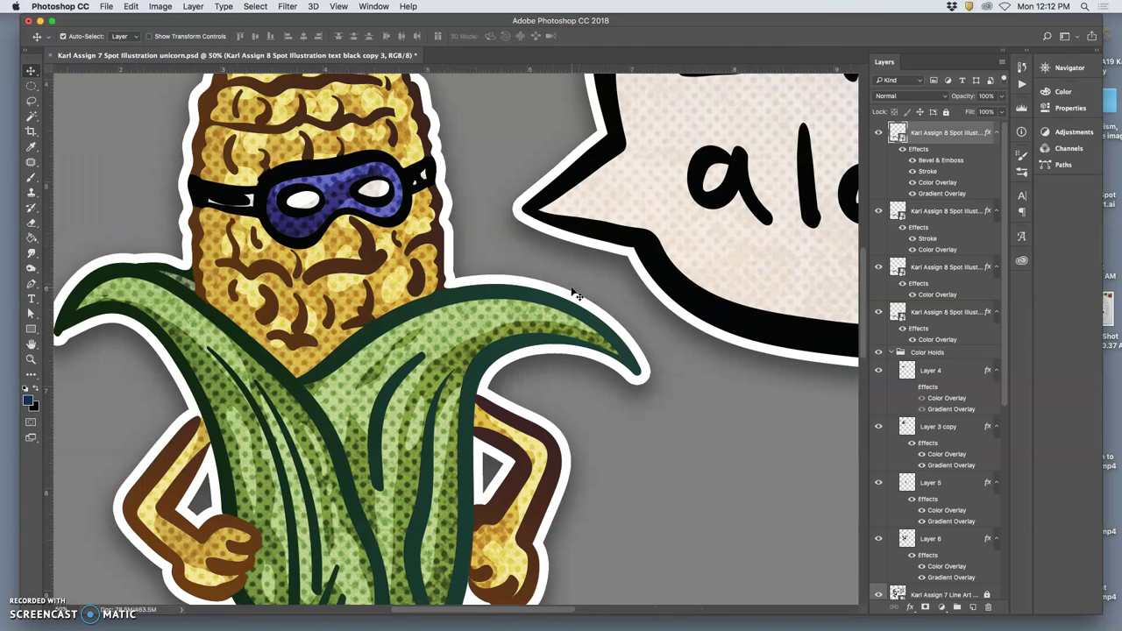
scroll(574, 294, "down", 2)
scroll(574, 293, "down", 5)
scroll(575, 294, "down", 5)
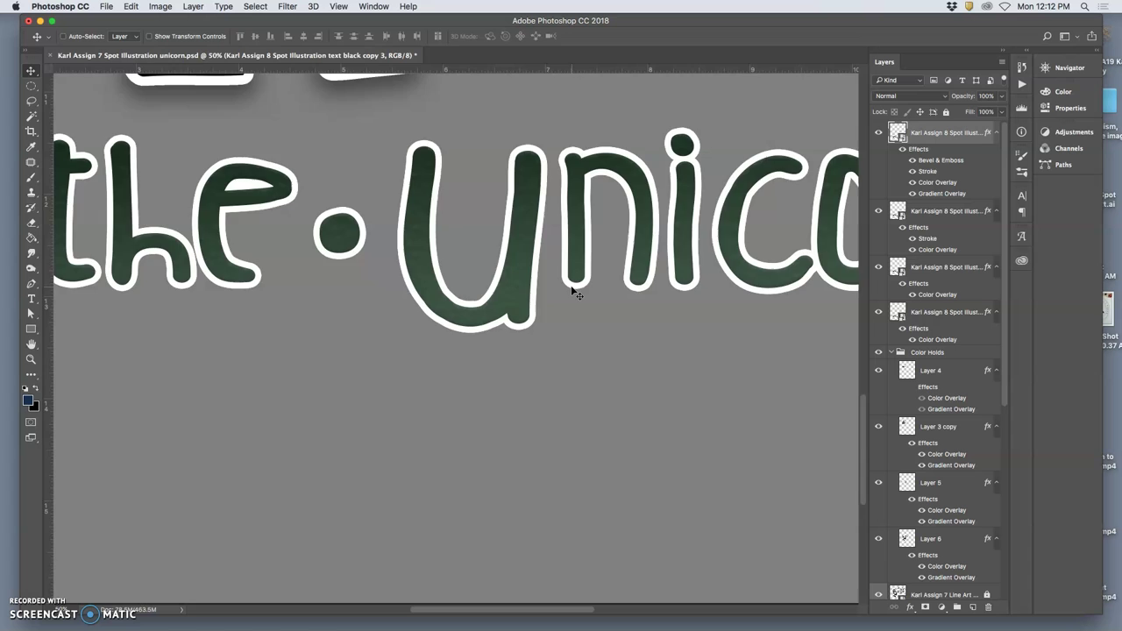
scroll(588, 294, "down", 2)
scroll(623, 318, "down", 1)
scroll(656, 106, "down", 1)
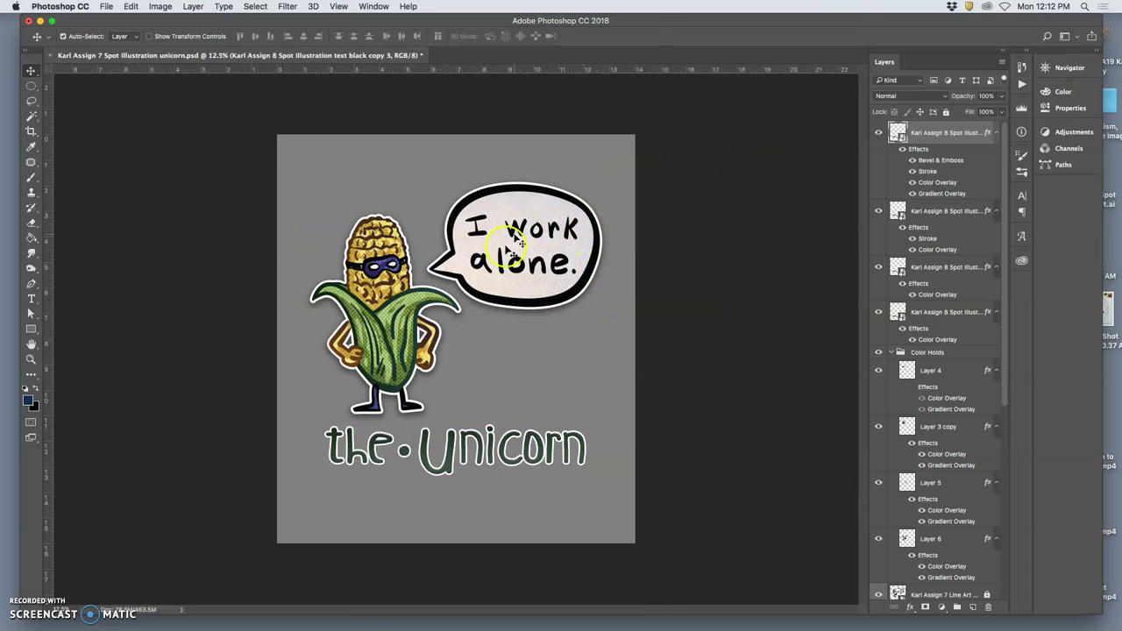
scroll(877, 429, "down", 5)
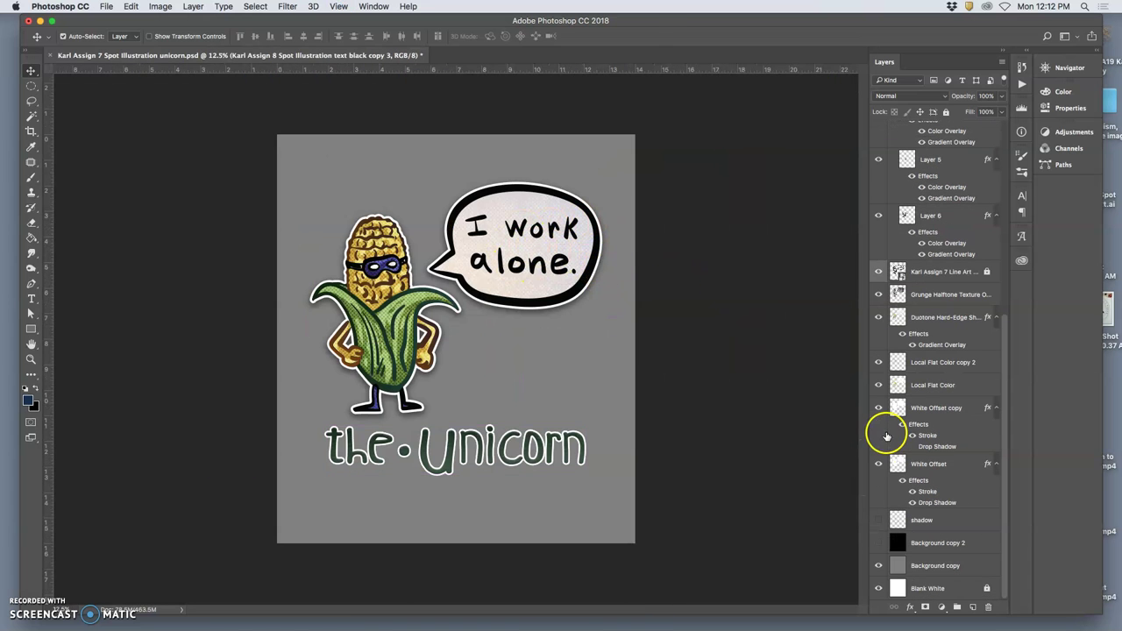
Compare the black, grey and white backgrounds, leaving the black background showing.
left_click(879, 544)
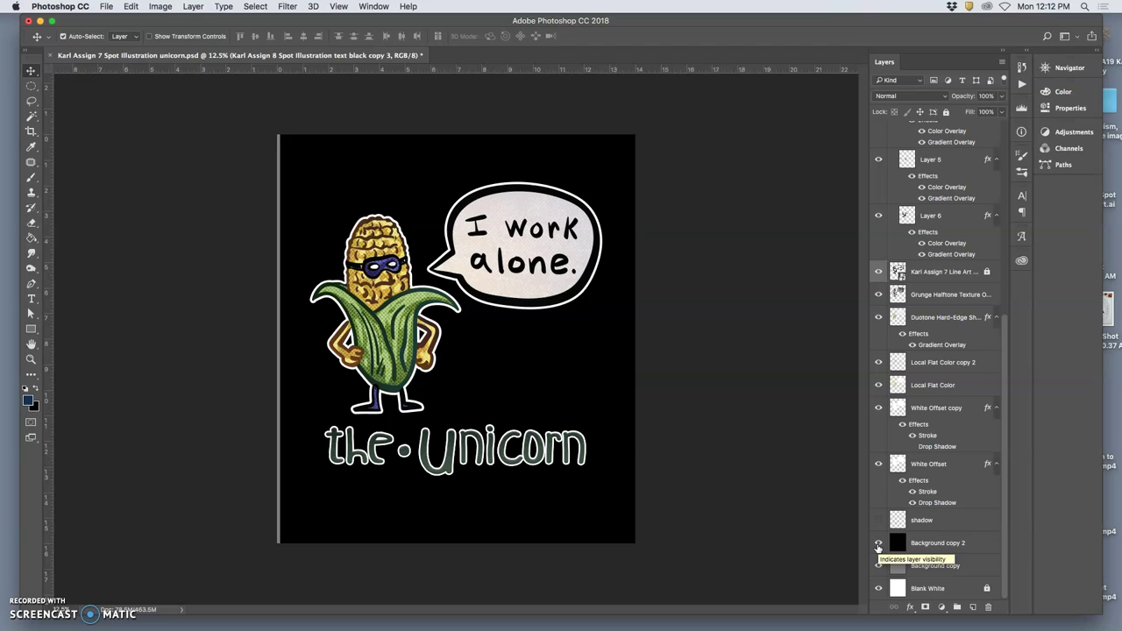
left_click(878, 544)
left_click(878, 567)
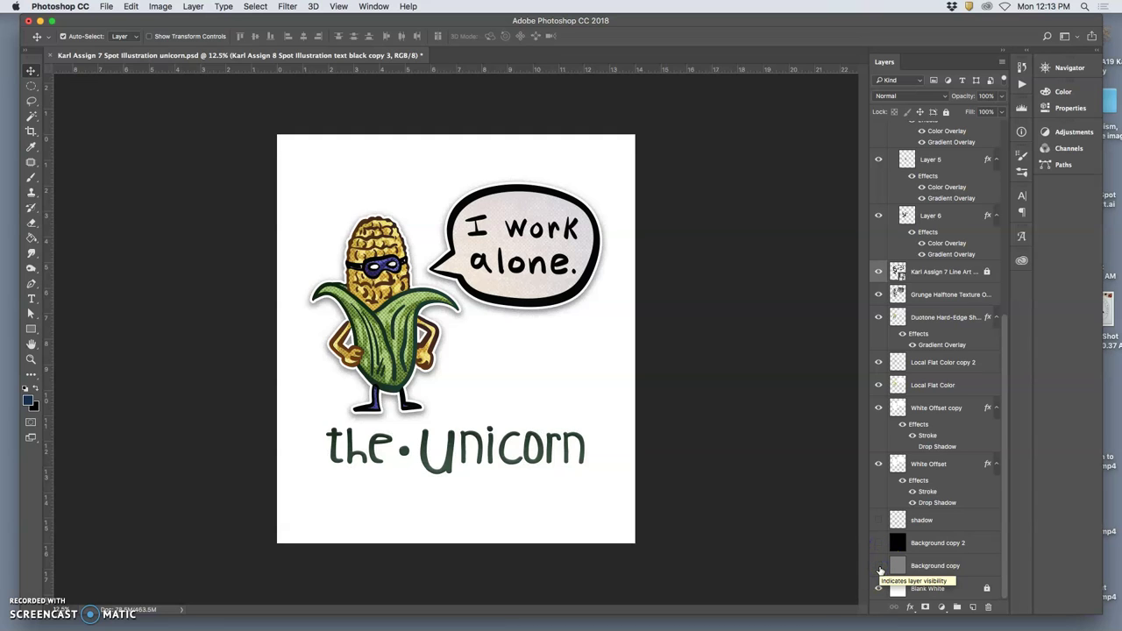
left_click(879, 566)
left_click(879, 544)
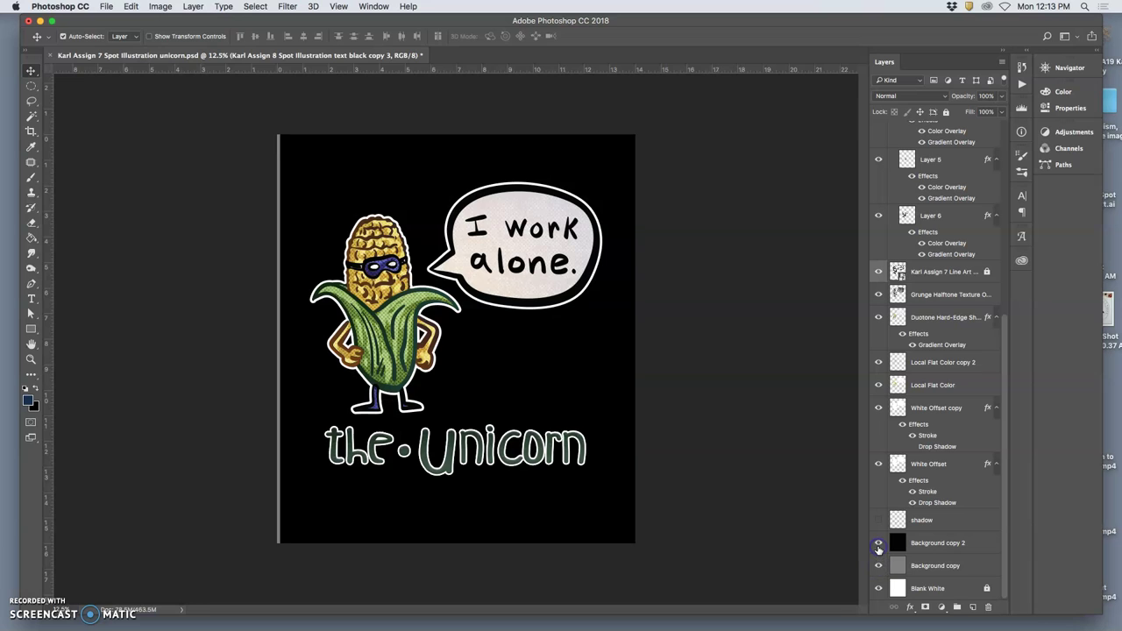
Hide the top three text layers and select the dark title layer below them.
scroll(918, 554, "up", 5)
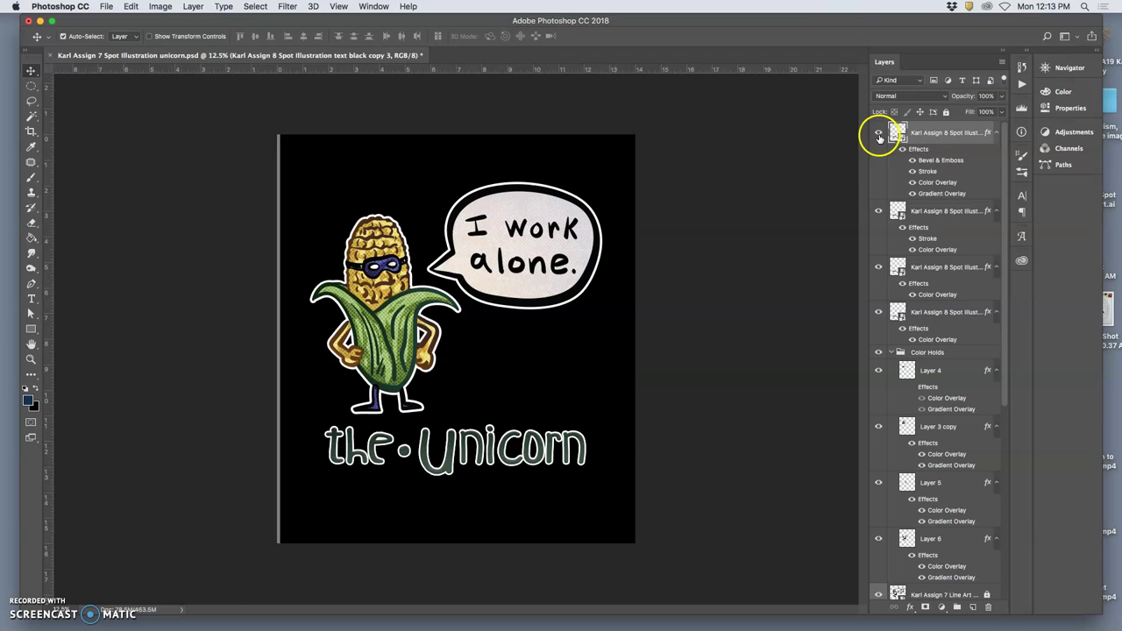
left_click_drag(879, 138, 877, 265)
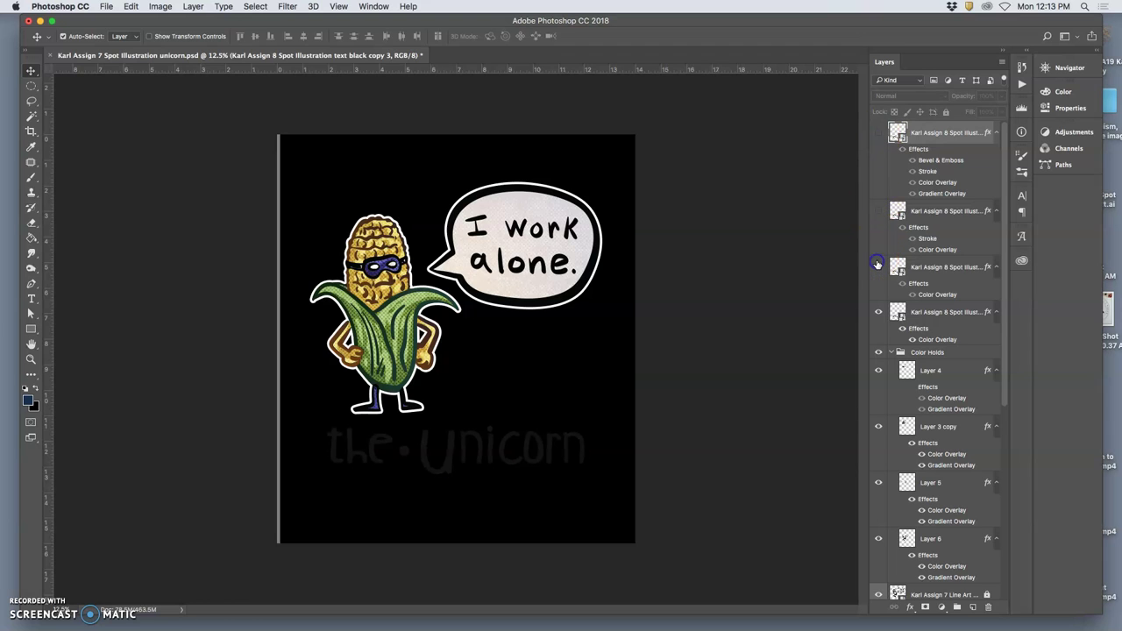
left_click(925, 314)
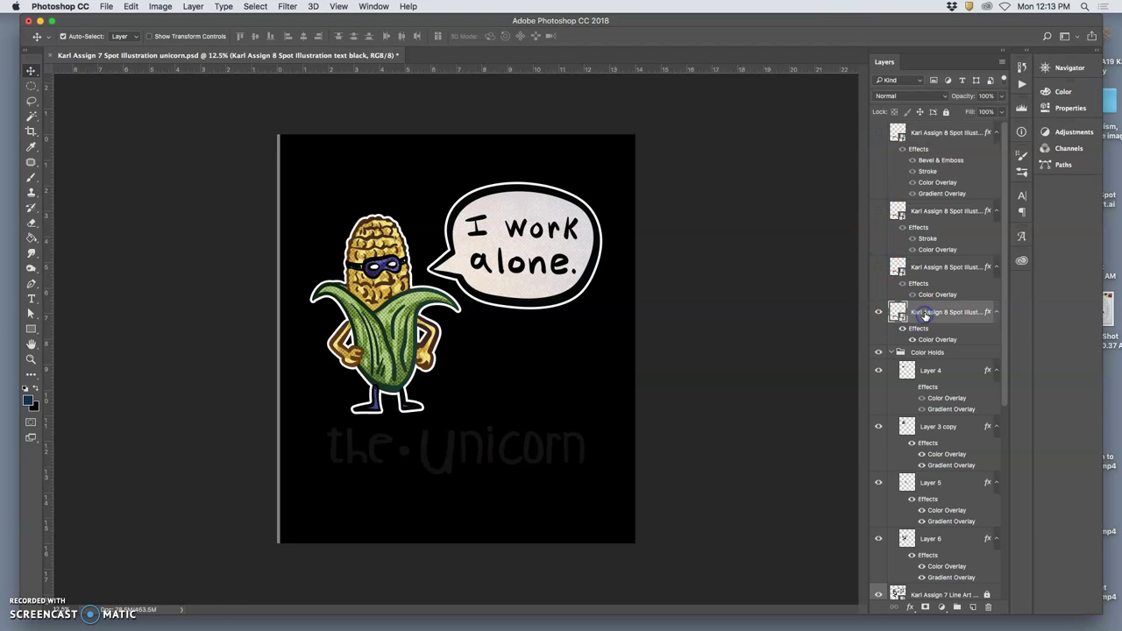
Label the dark title layer orange and move it to the top of the stack.
right_click(880, 324)
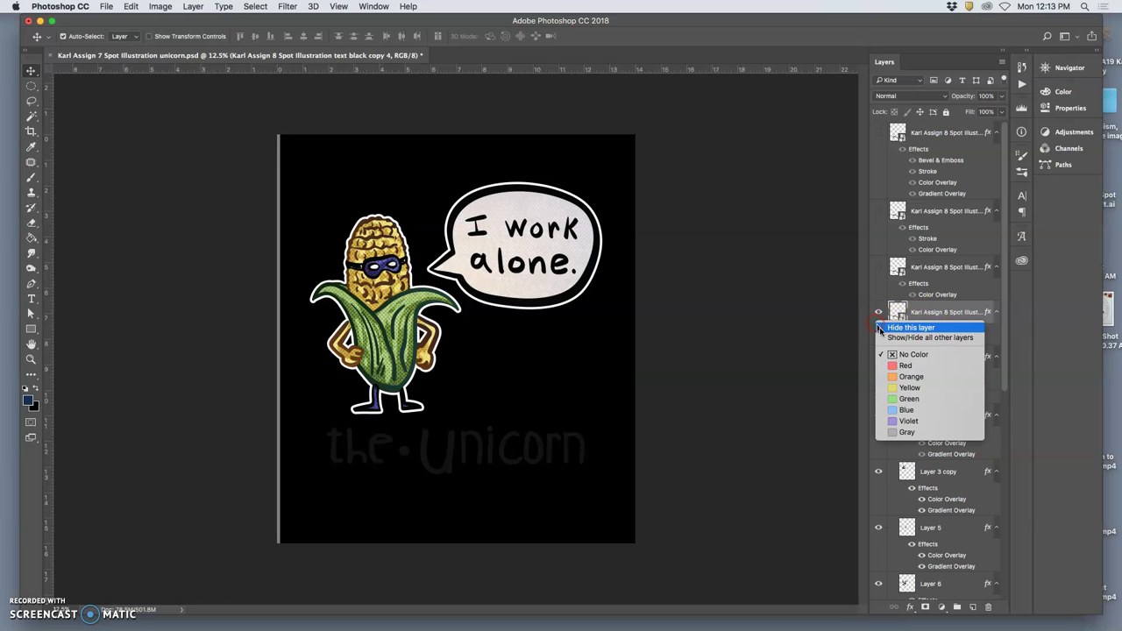
left_click(911, 376)
left_click_drag(937, 313, 922, 126)
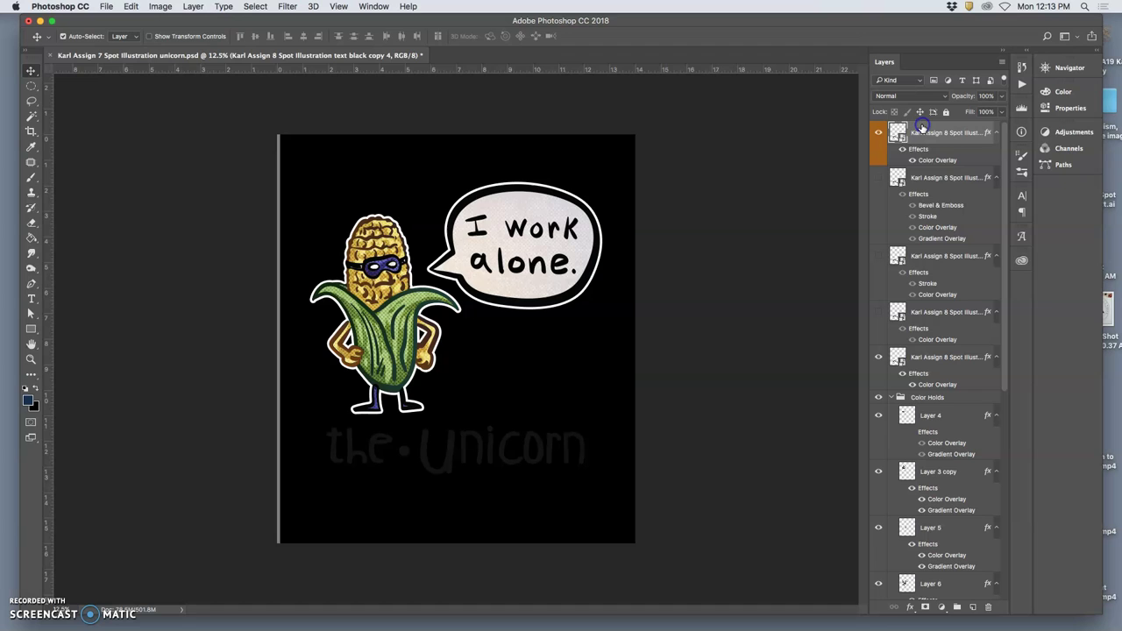
Give the orange layer a white colour overlay at 100% opacity.
double_click(928, 160)
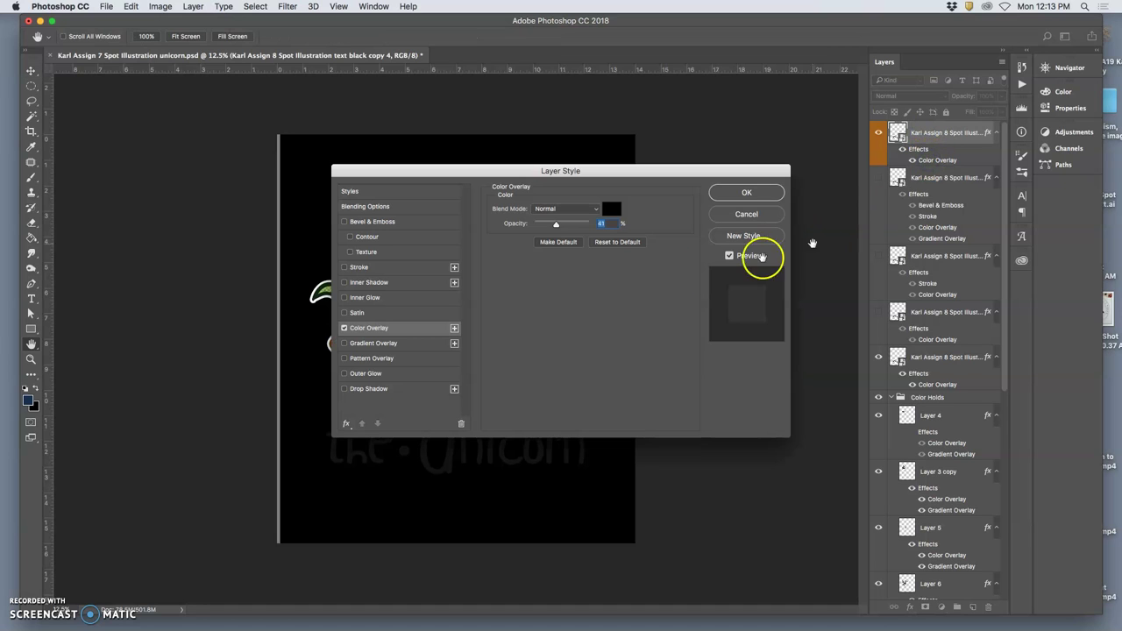
left_click(606, 210)
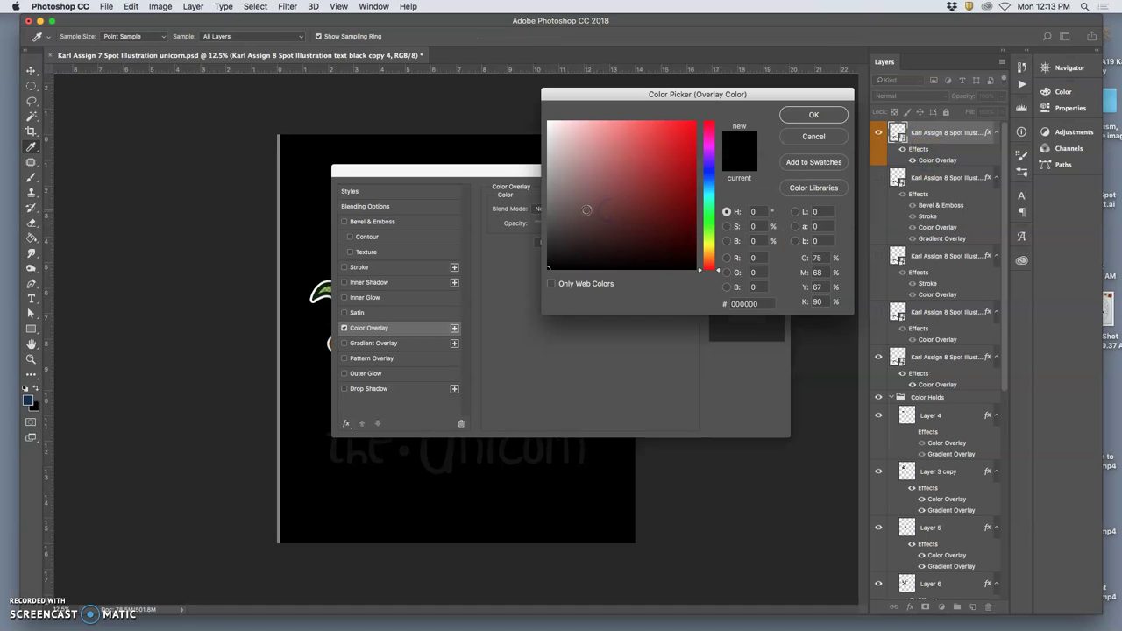
left_click_drag(587, 210, 538, 97)
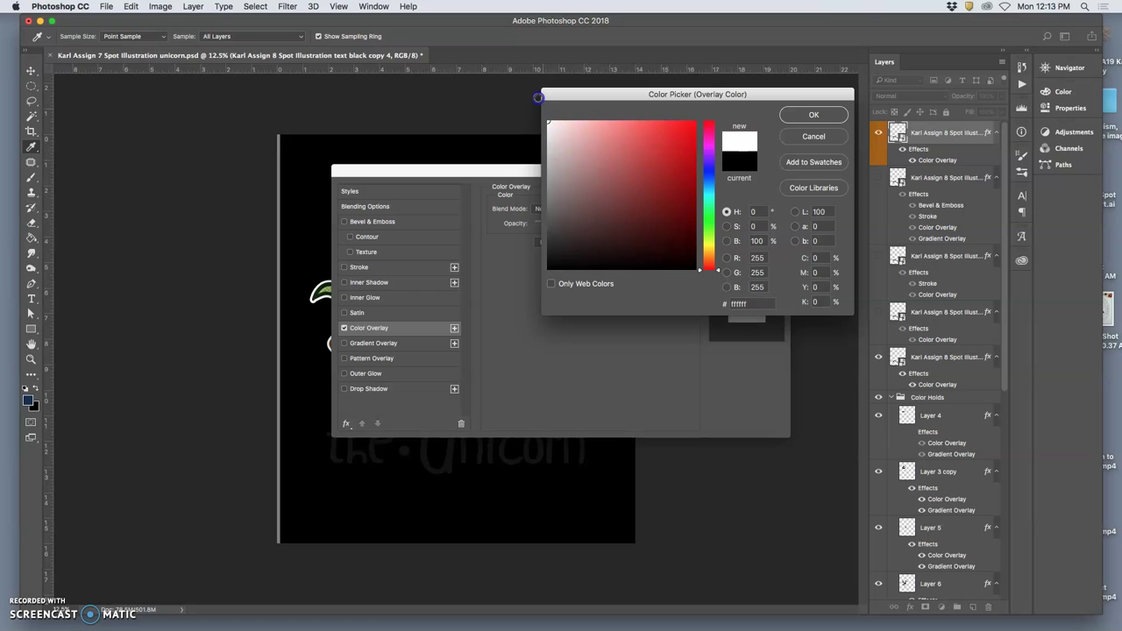
left_click(814, 114)
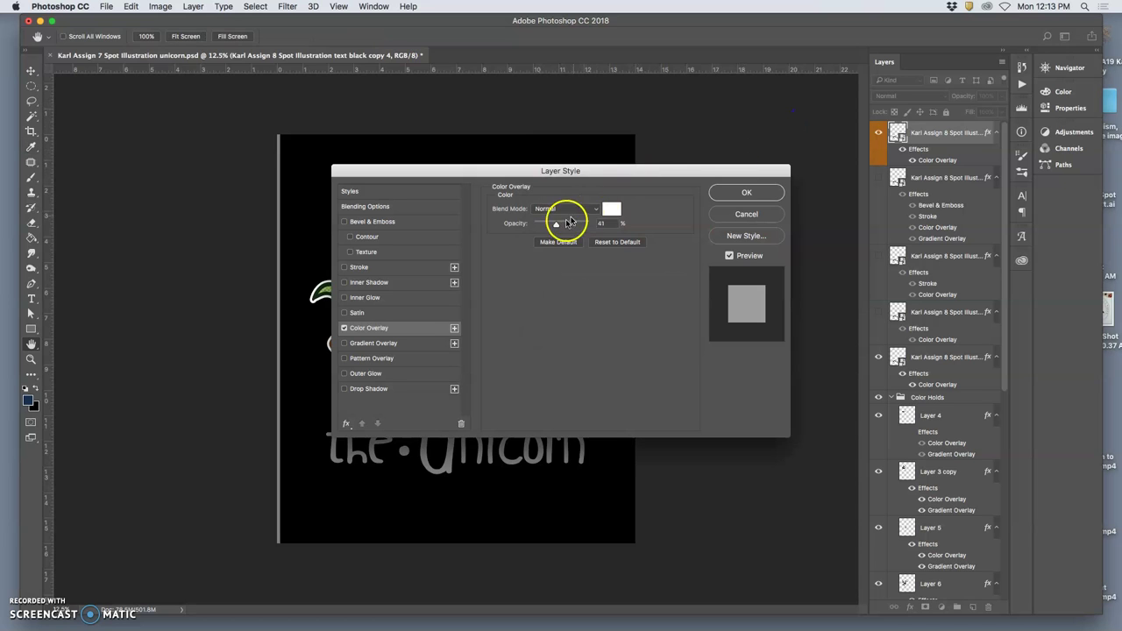
left_click_drag(567, 221, 596, 223)
left_click(729, 194)
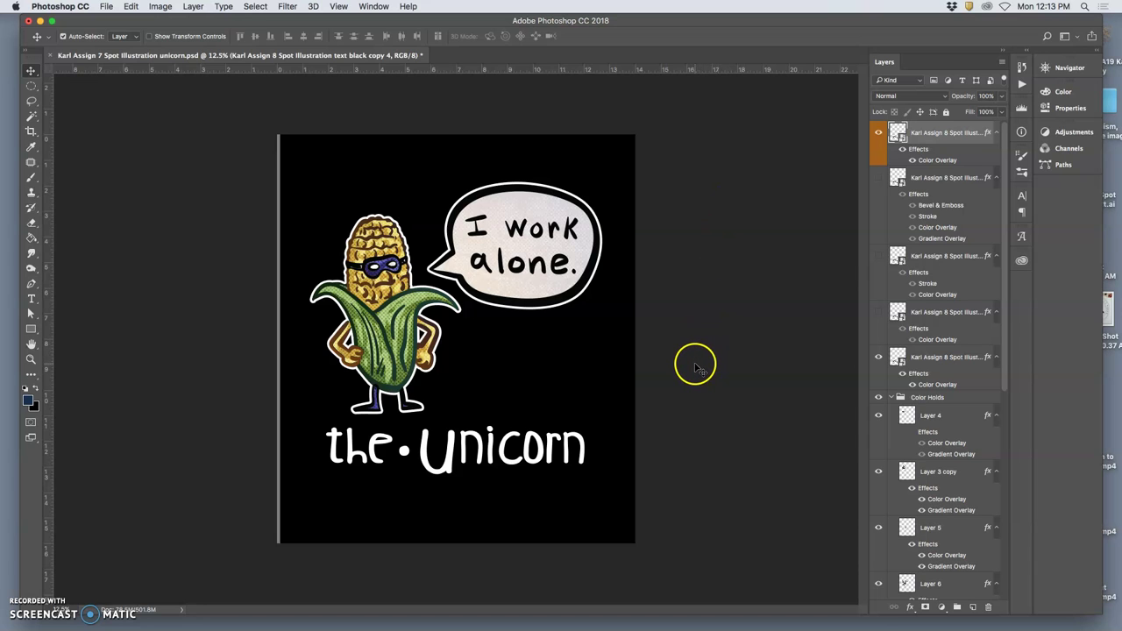
Hide the black and grey backgrounds so the white background shows.
scroll(919, 333, "down", 10)
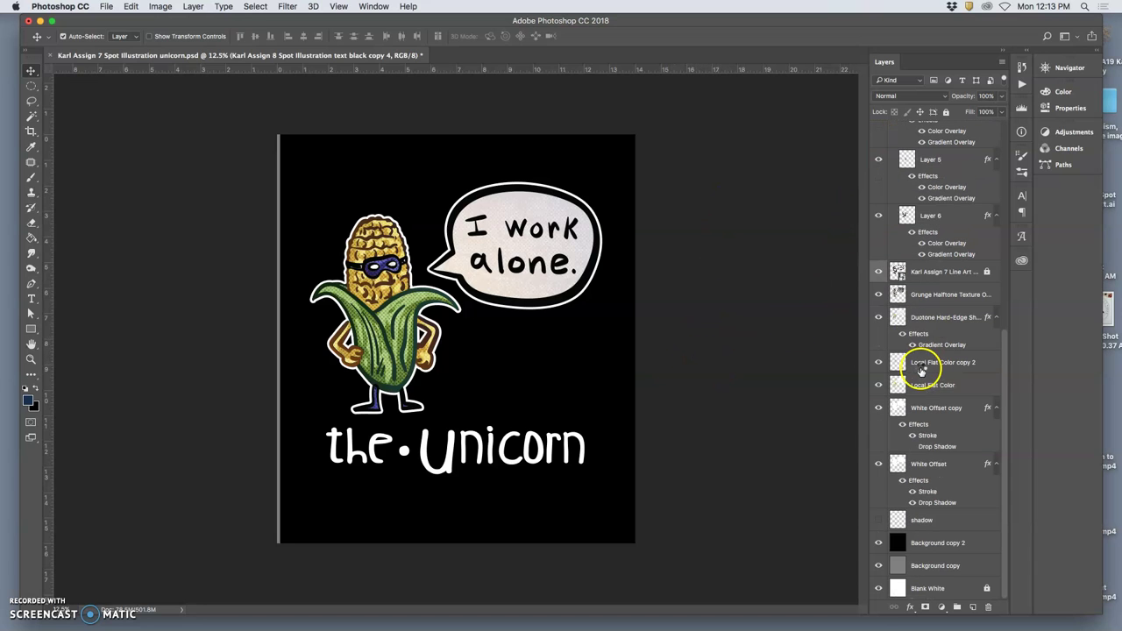
left_click(876, 545)
left_click(880, 566)
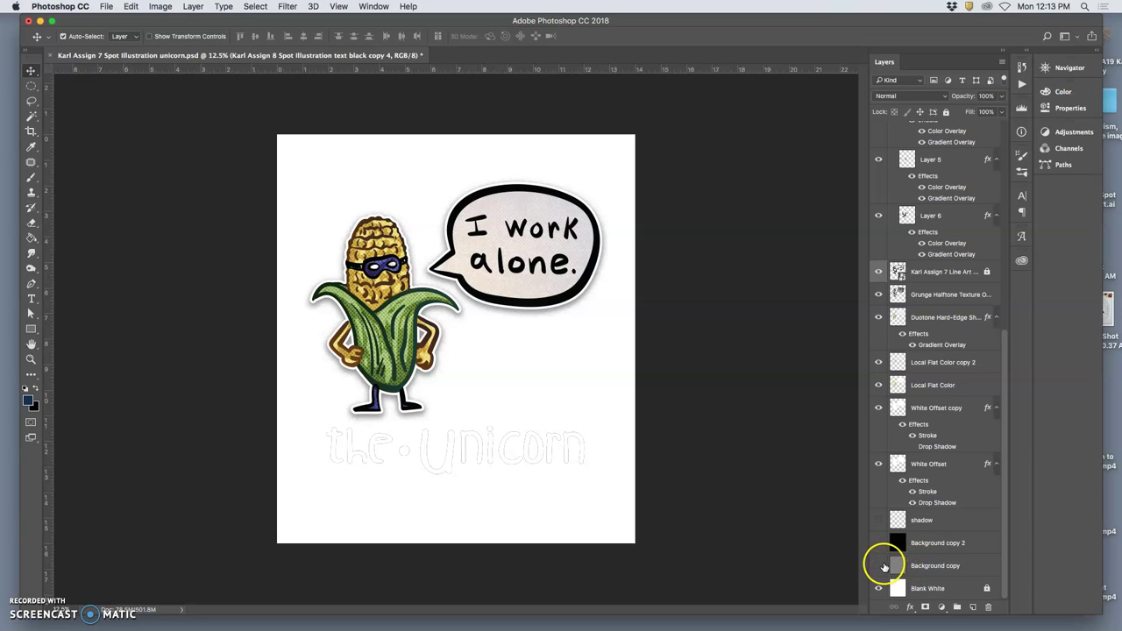
Add a black stroke of about 13 px around the white lettering.
left_click(880, 565)
left_click(881, 566)
scroll(920, 494, "up", 10)
double_click(933, 160)
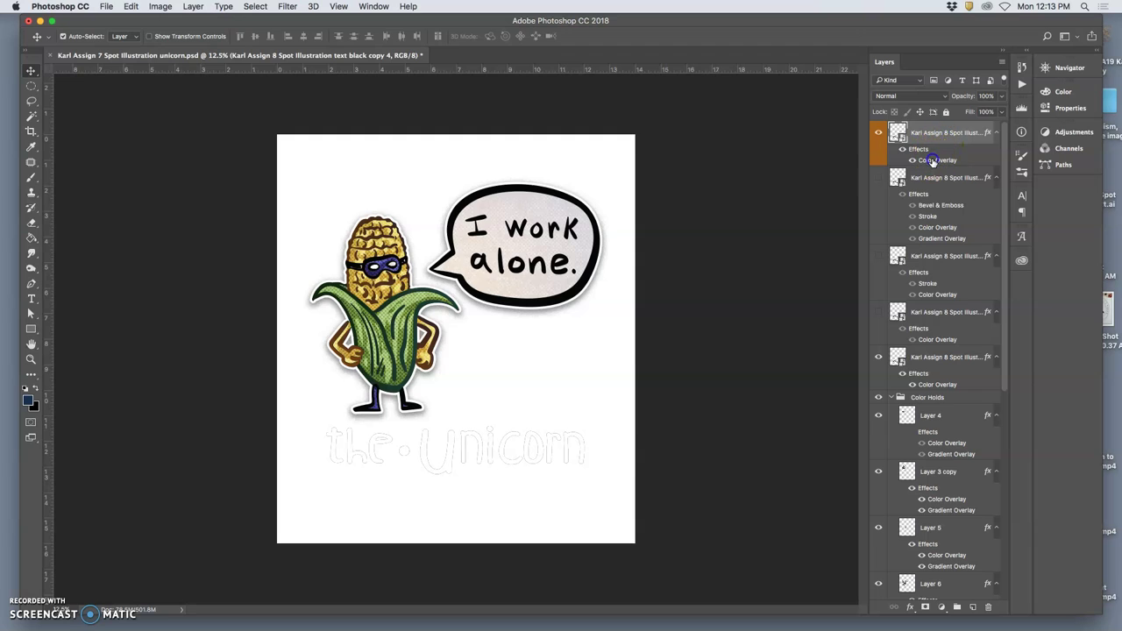
left_click(345, 269)
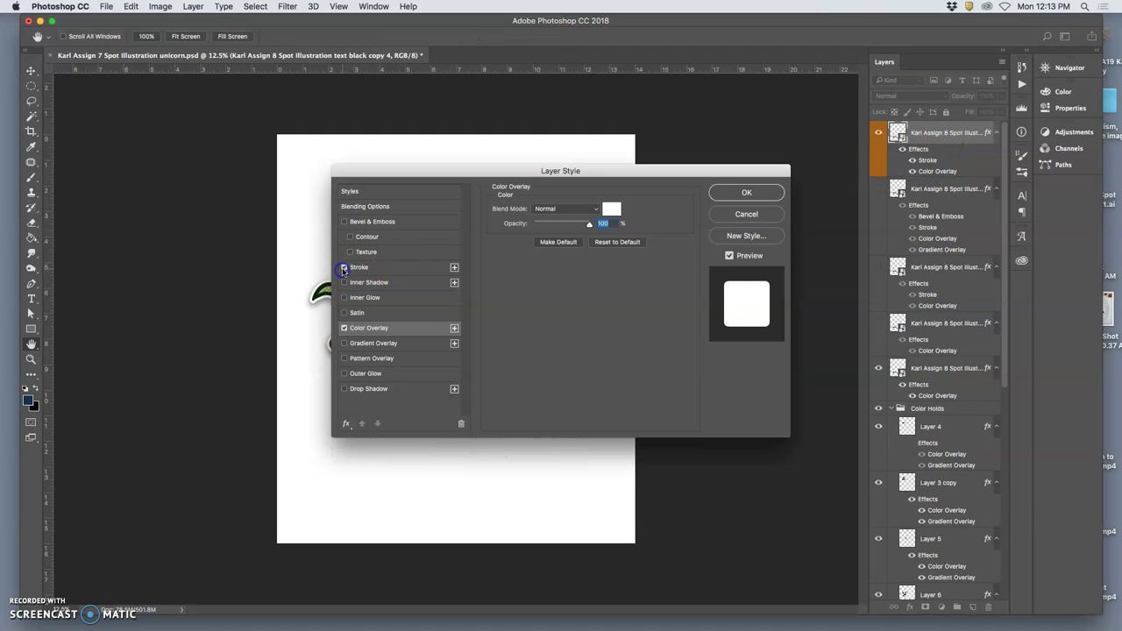
left_click(394, 267)
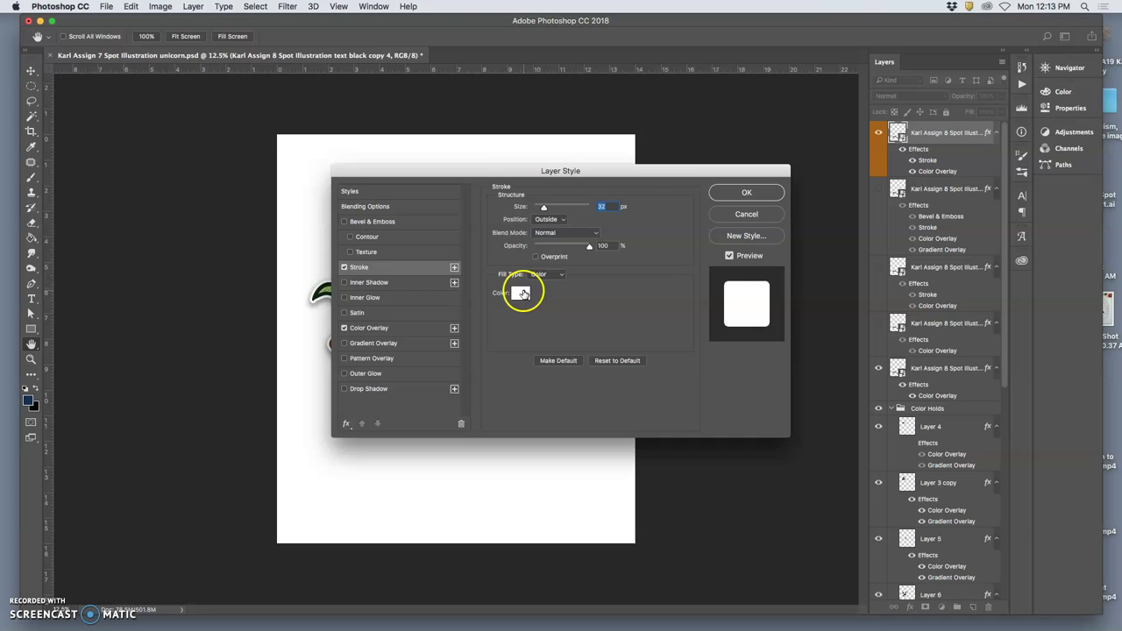
left_click(521, 293)
left_click_drag(556, 243, 538, 286)
left_click(793, 117)
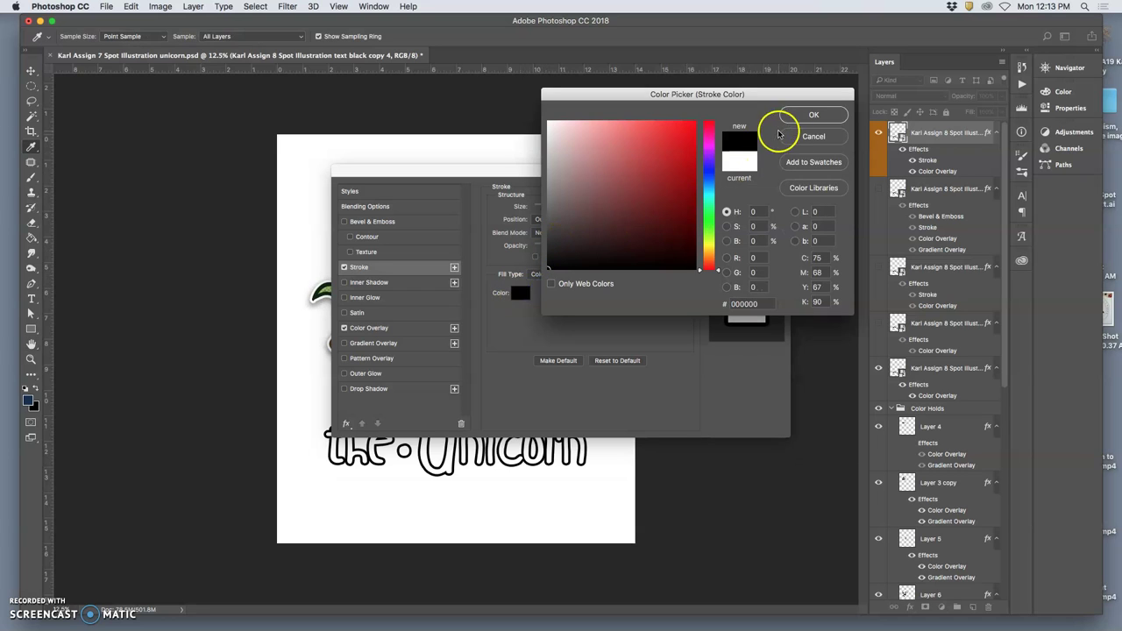
left_click_drag(592, 208, 541, 209)
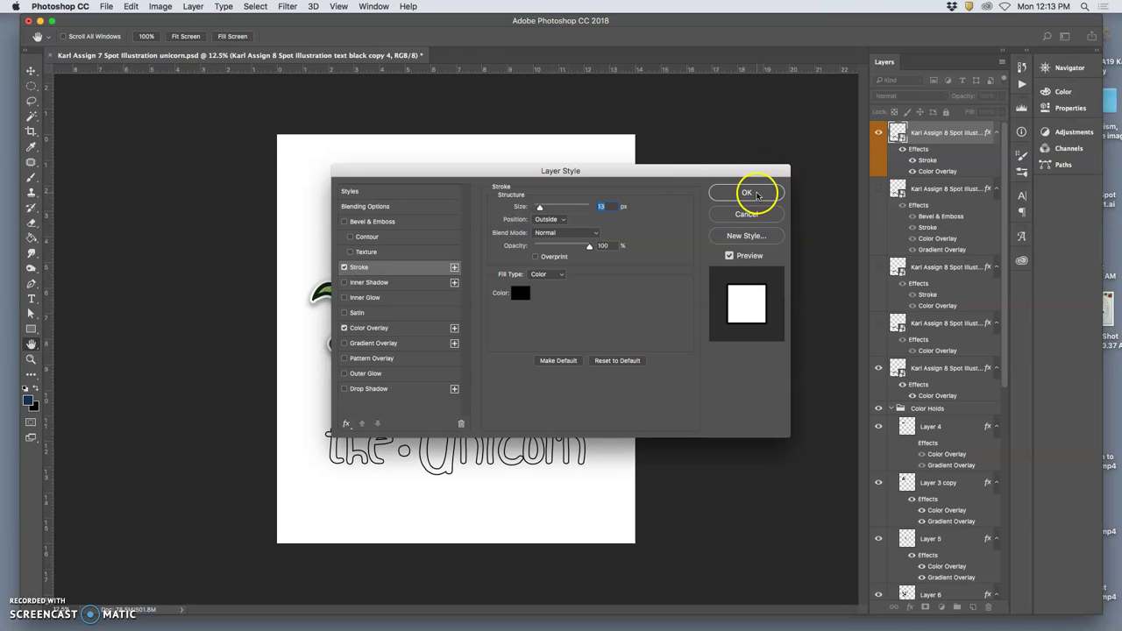
left_click(757, 194)
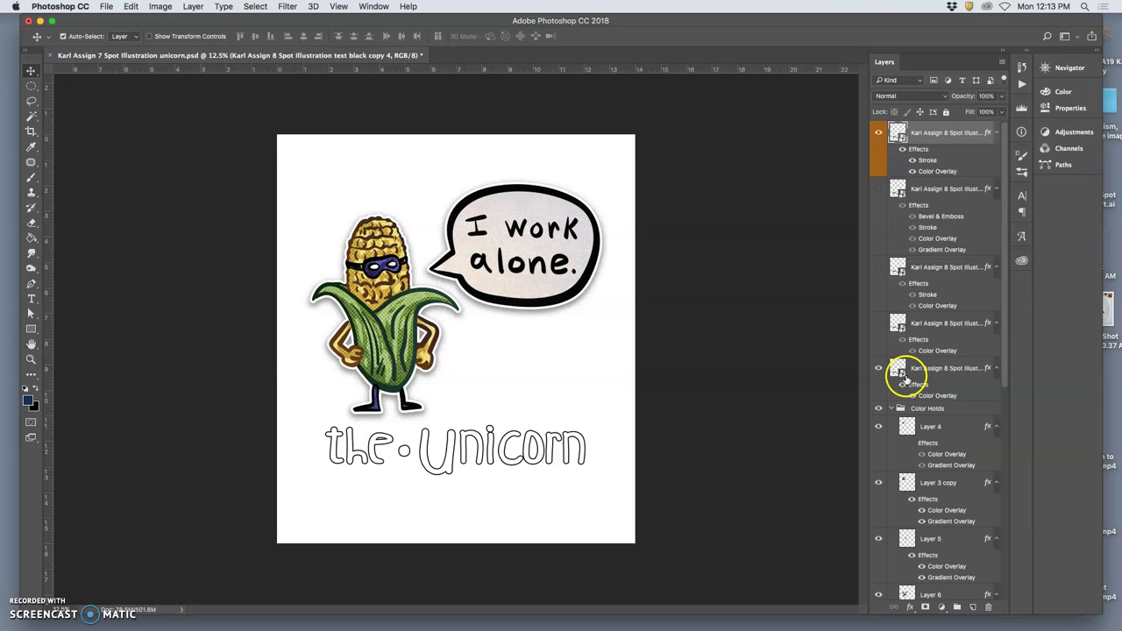
Show the grey background and turn the second text layer back on.
scroll(904, 385, "down", 5)
left_click(880, 568)
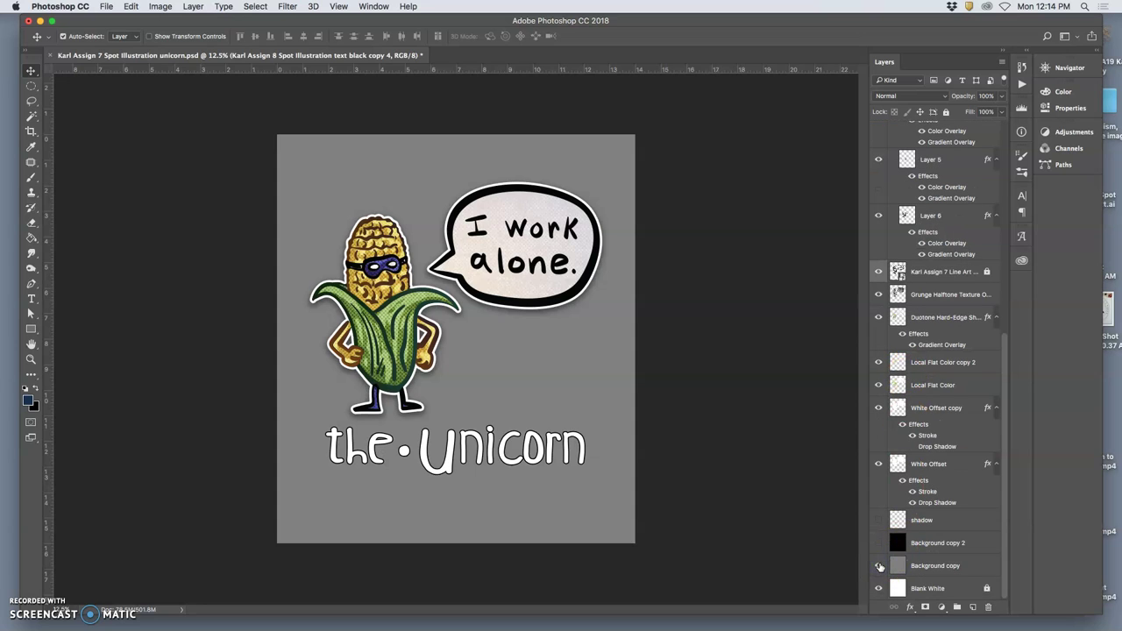
scroll(912, 509, "up", 10)
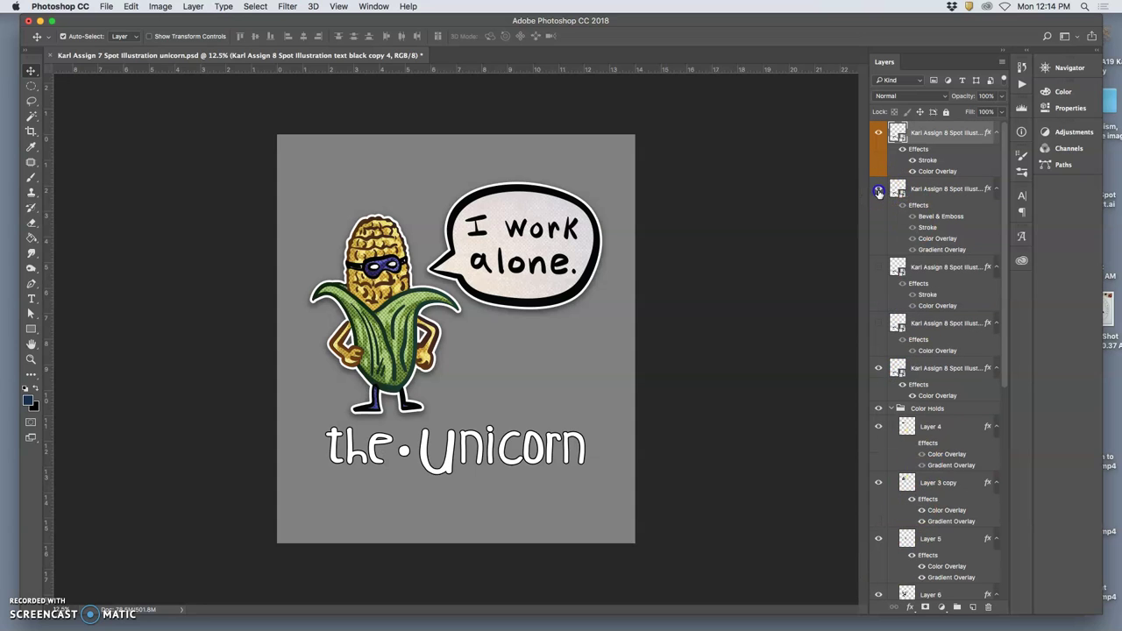
left_click(878, 192)
left_click(879, 269)
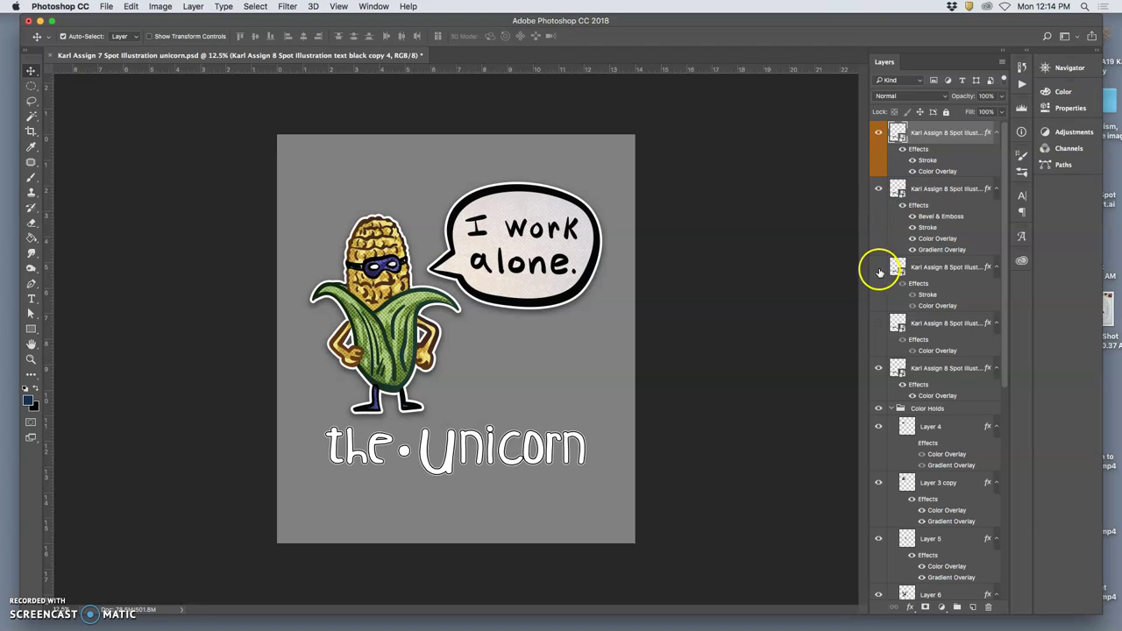
left_click(879, 271)
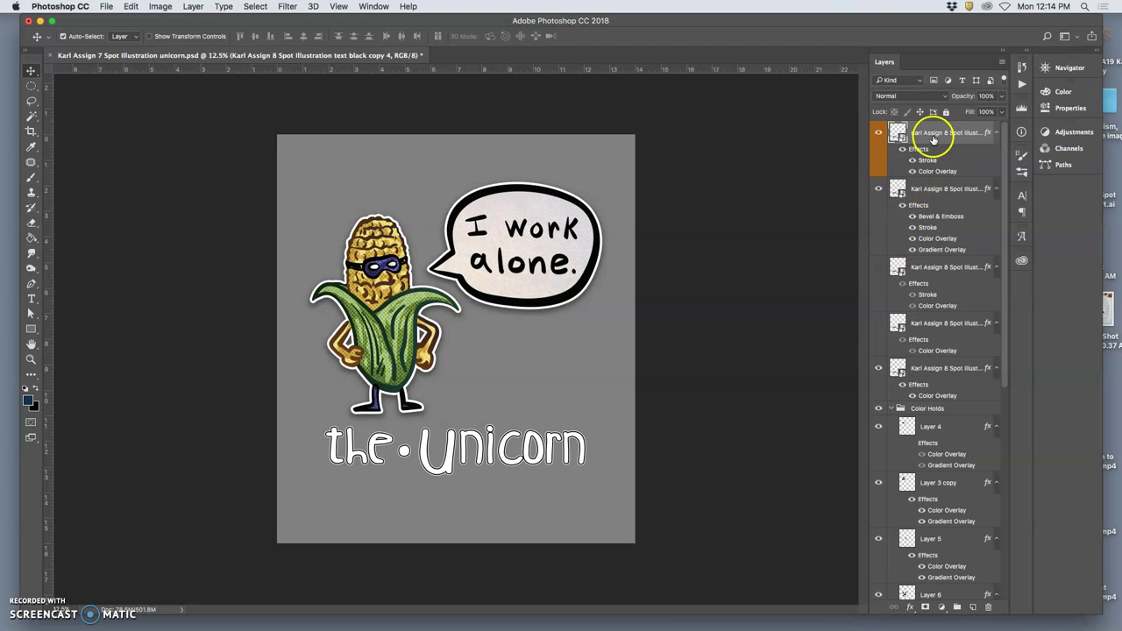
Try the top layer's opacity and Darken blending, then settle on Screen at full opacity.
left_click(1002, 97)
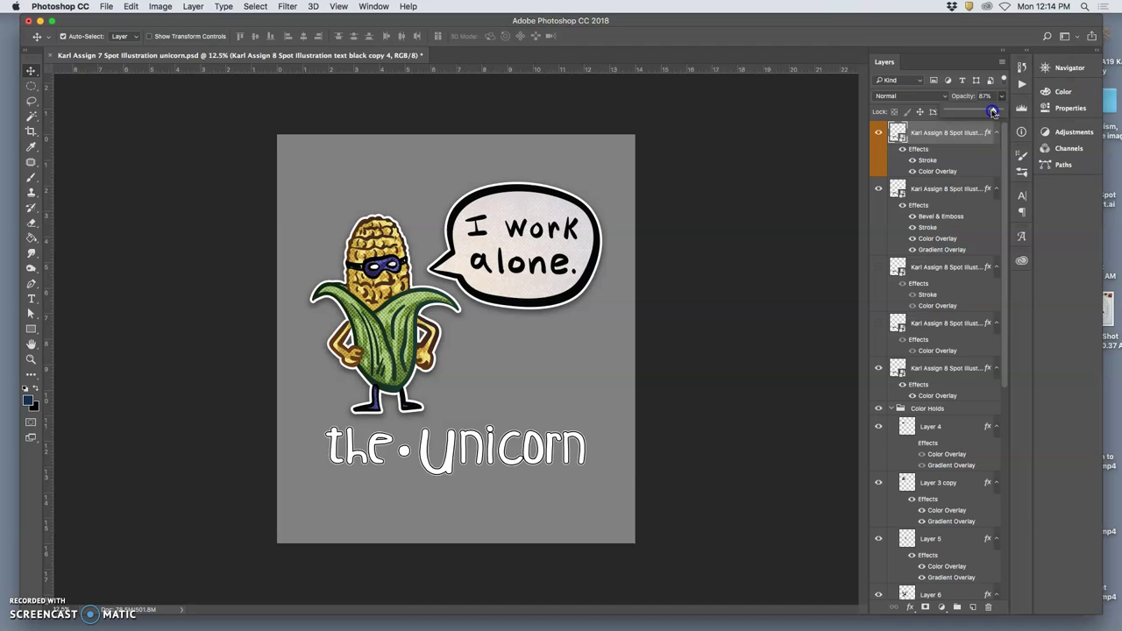
mouse_move(994, 111)
left_mouse_down()
mouse_move(958, 112)
mouse_move(993, 111)
left_mouse_up()
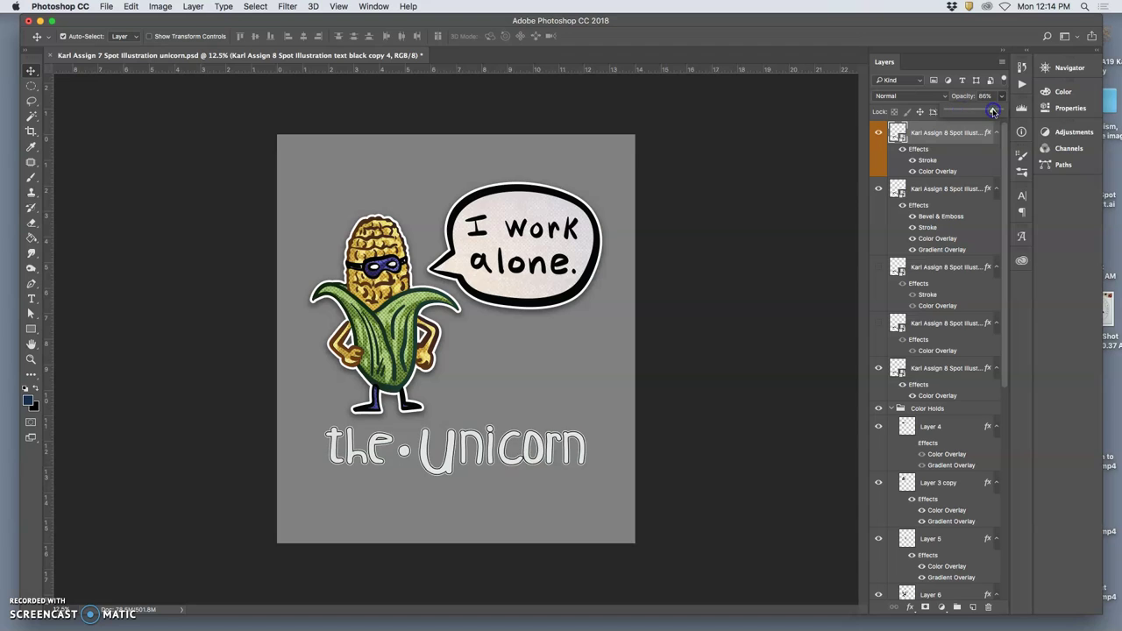
left_click(880, 134)
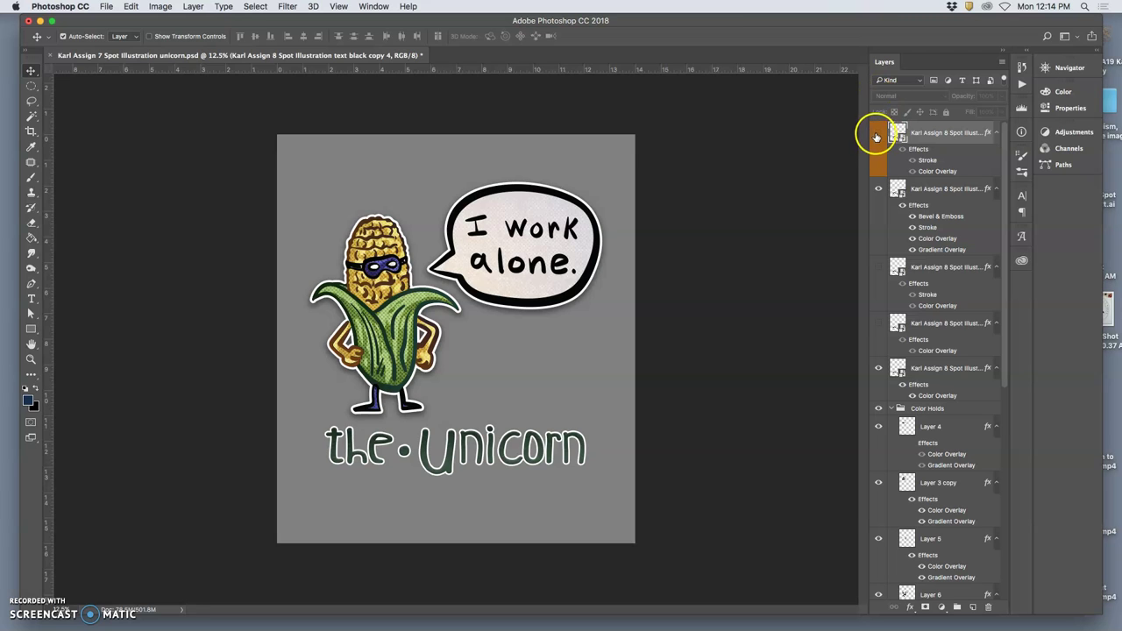
left_click(877, 133)
left_click(890, 95)
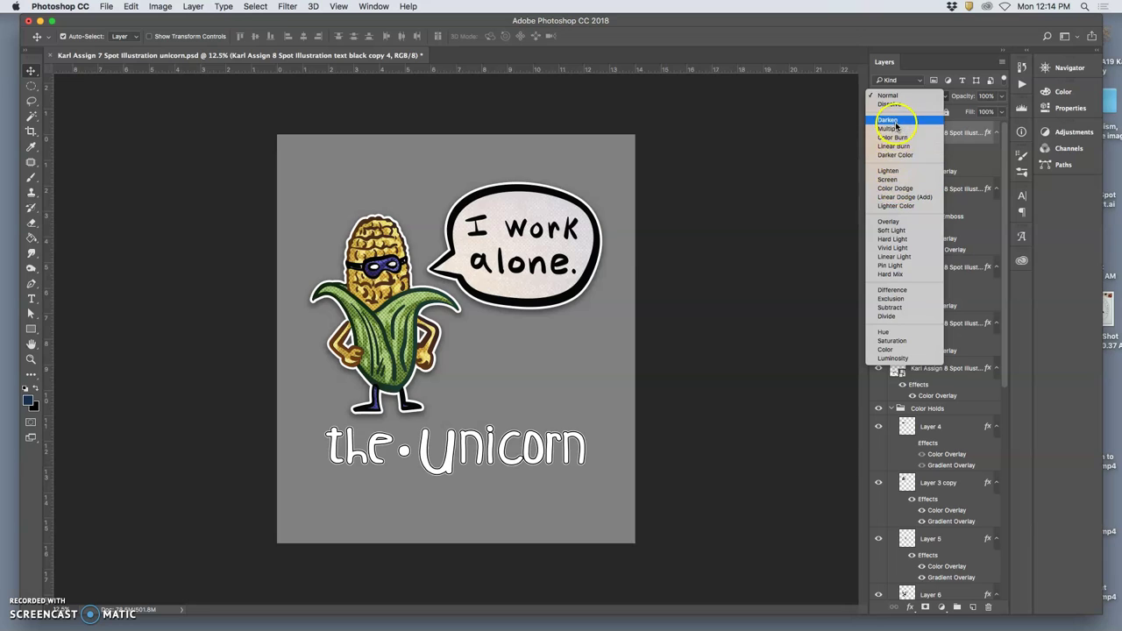
left_click(892, 121)
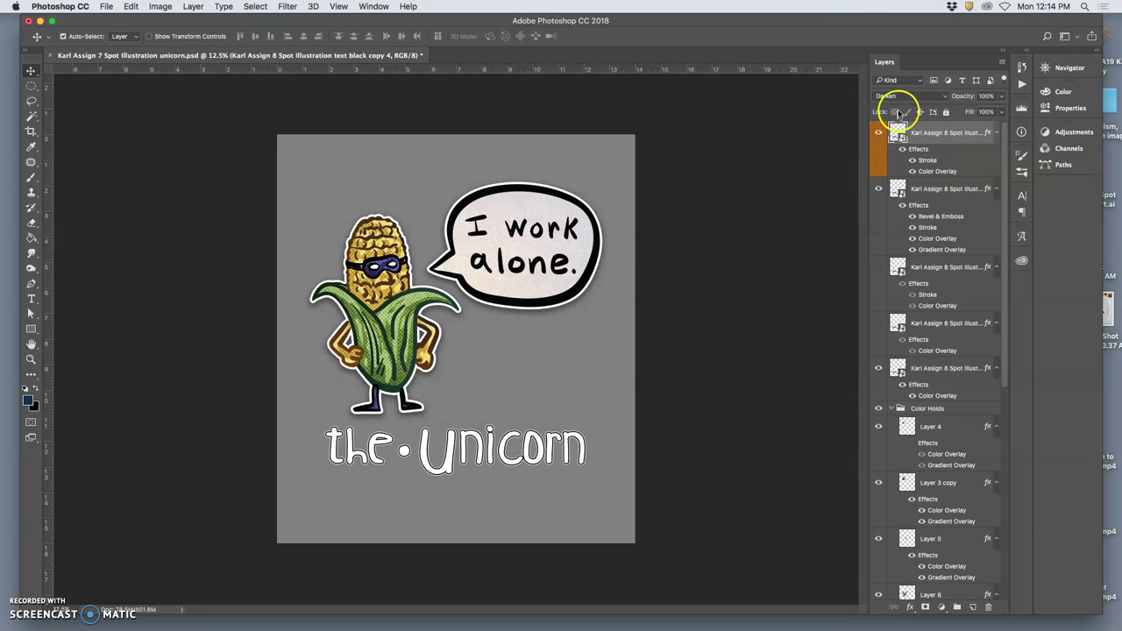
left_click(895, 95)
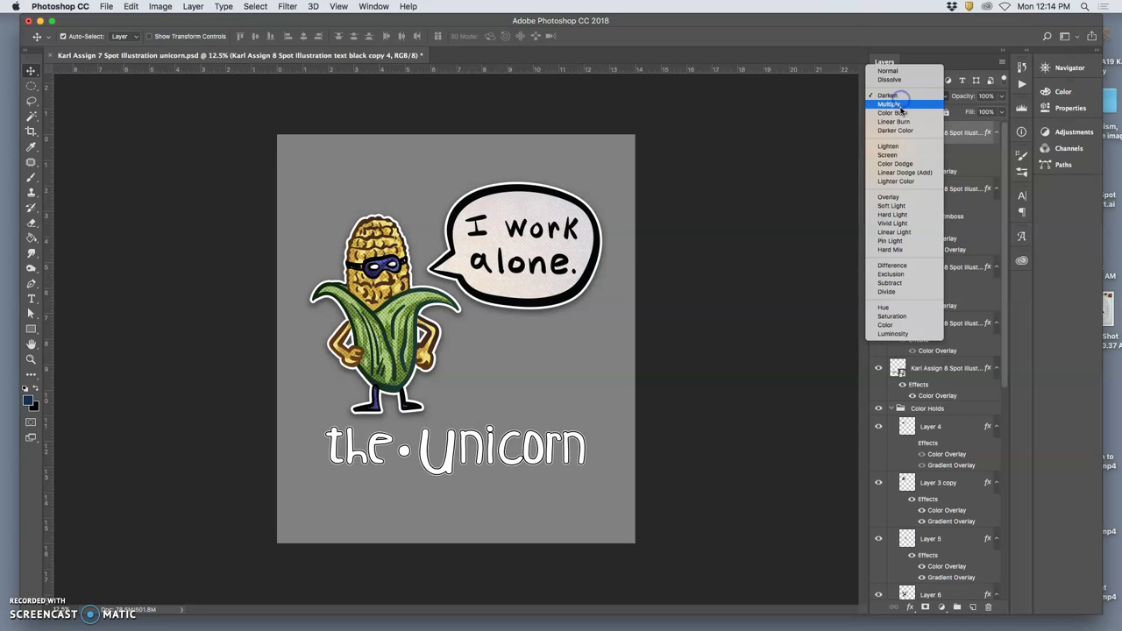
left_click(889, 155)
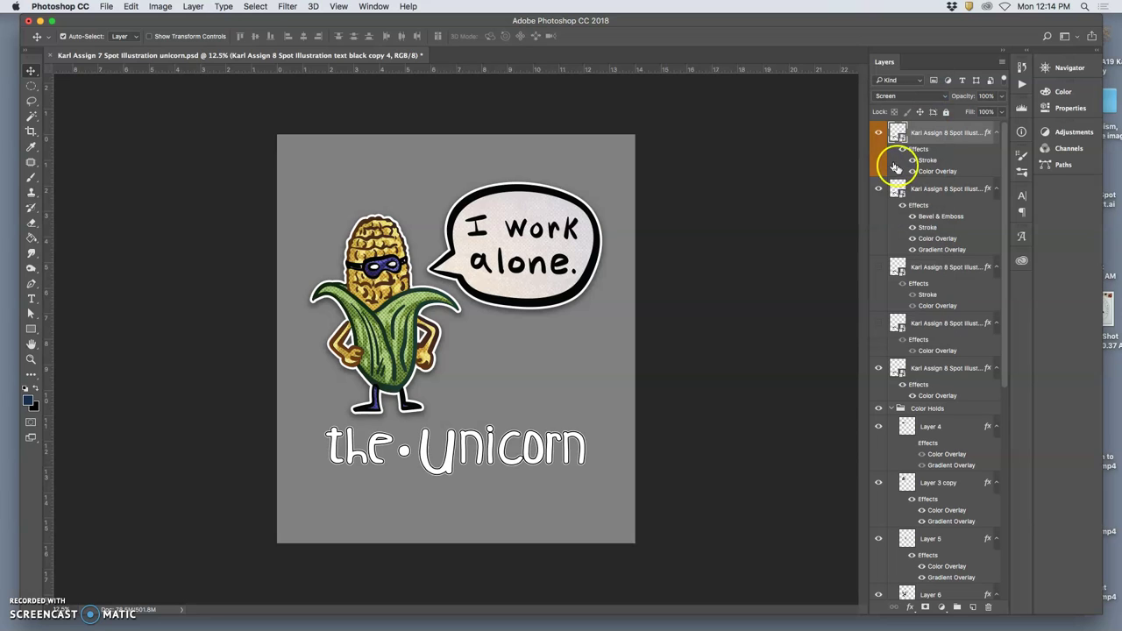
left_click(880, 134)
left_click(879, 133)
Hide the white top layer so the title shows dark green, checking it zoomed in.
key("ctrl+plus")
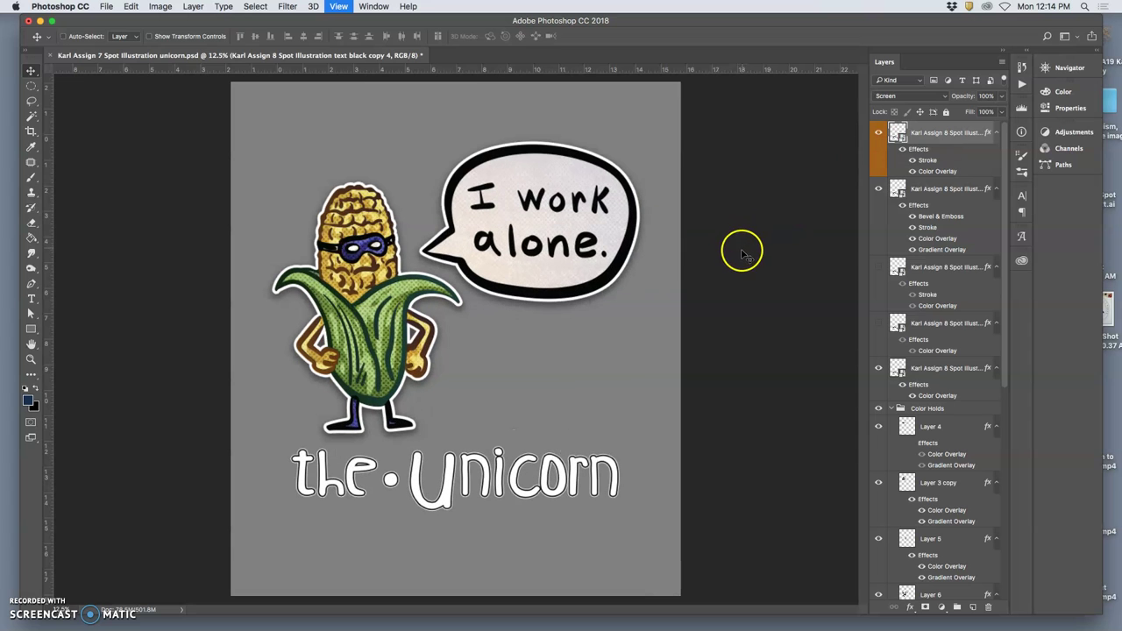
key("ctrl+plus")
key("ctrl+plus")
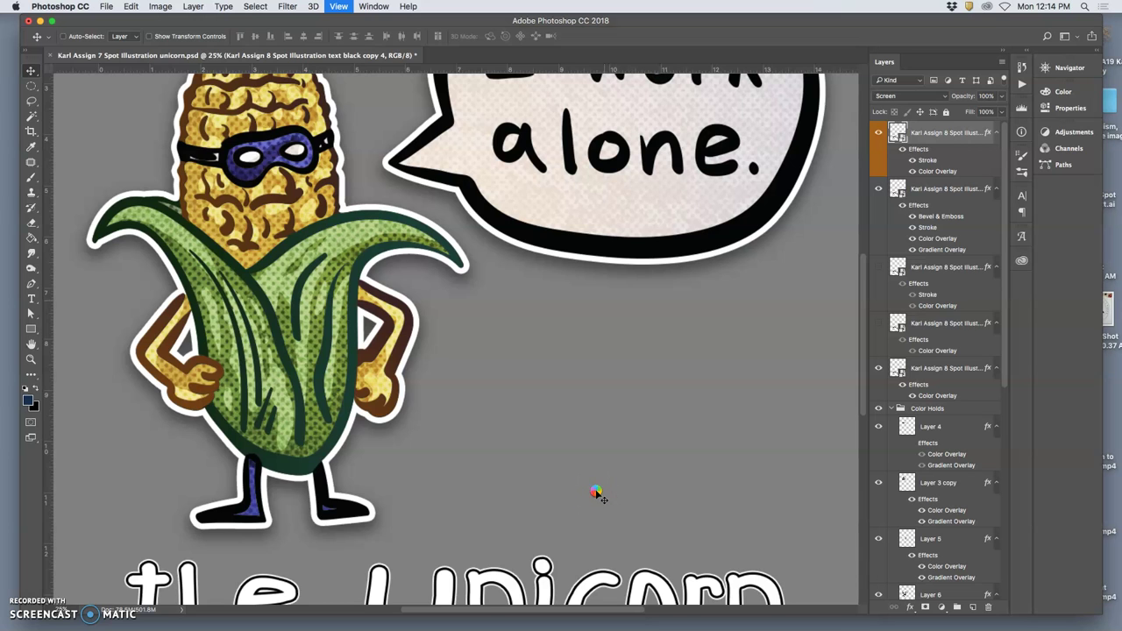
key("ctrl+plus")
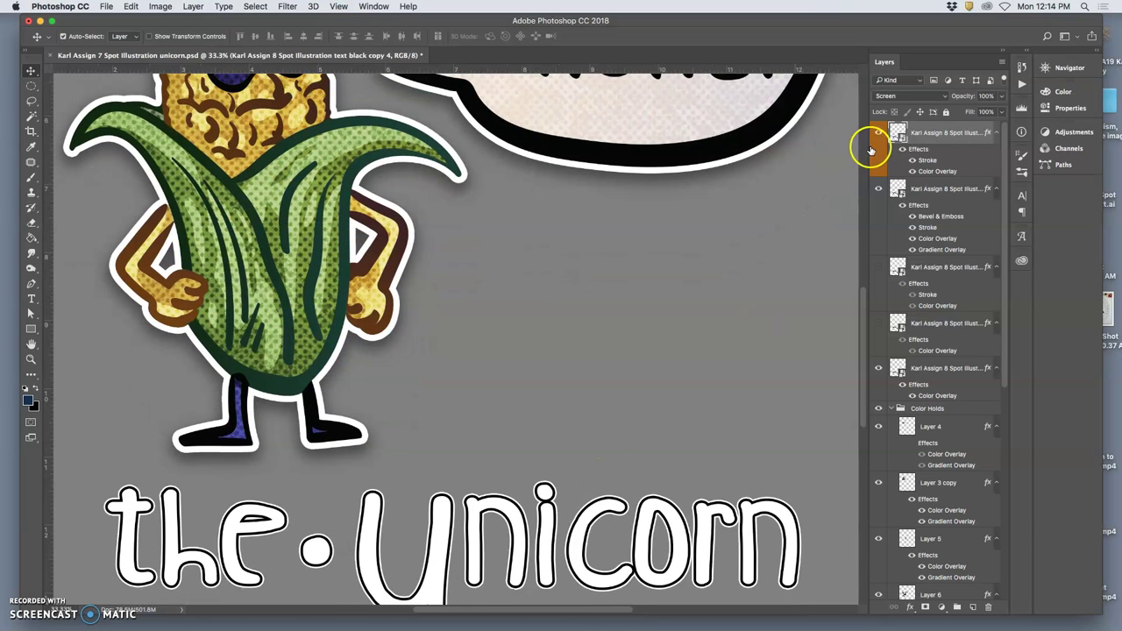
left_click(878, 132)
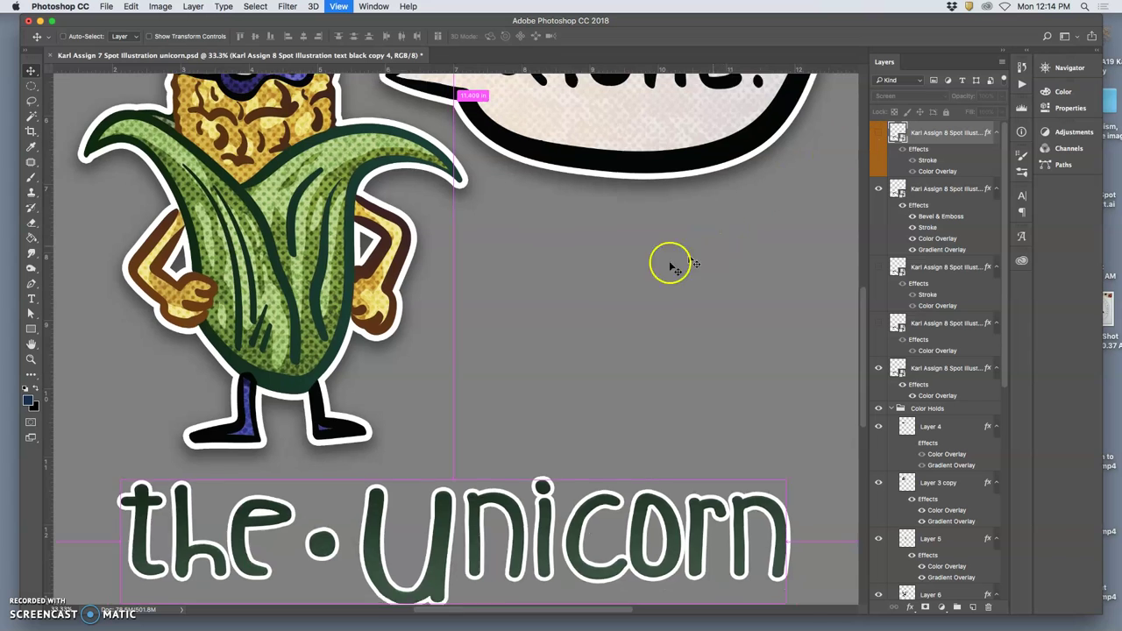
key("ctrl+minus")
scroll(639, 283, "up", 2)
scroll(629, 285, "down", 2)
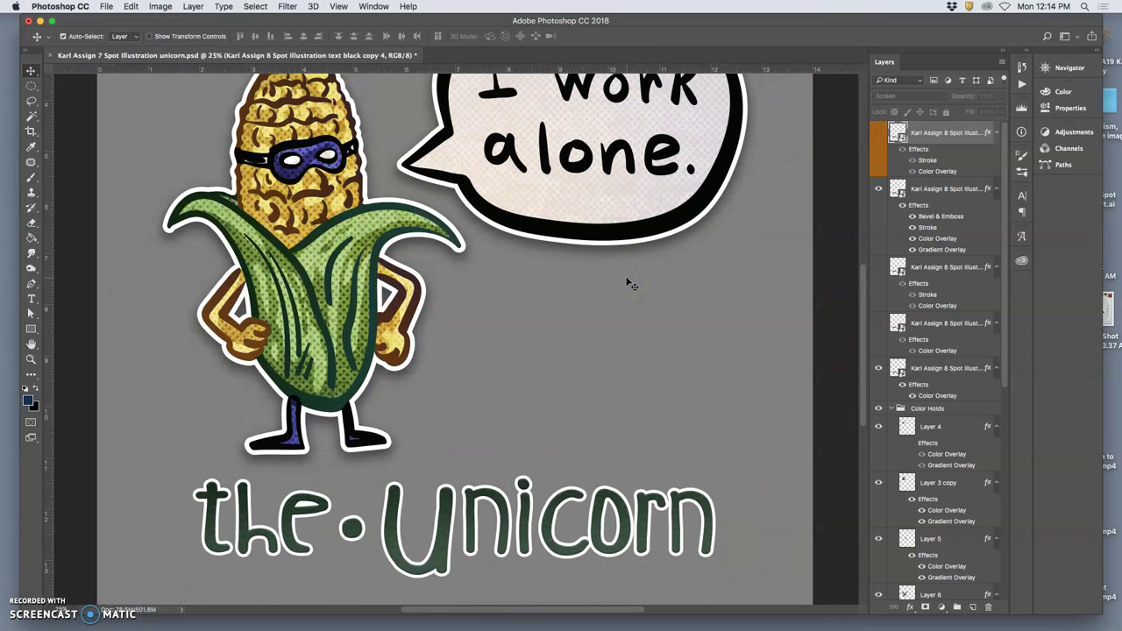
key("ctrl+minus")
key("ctrl+minus")
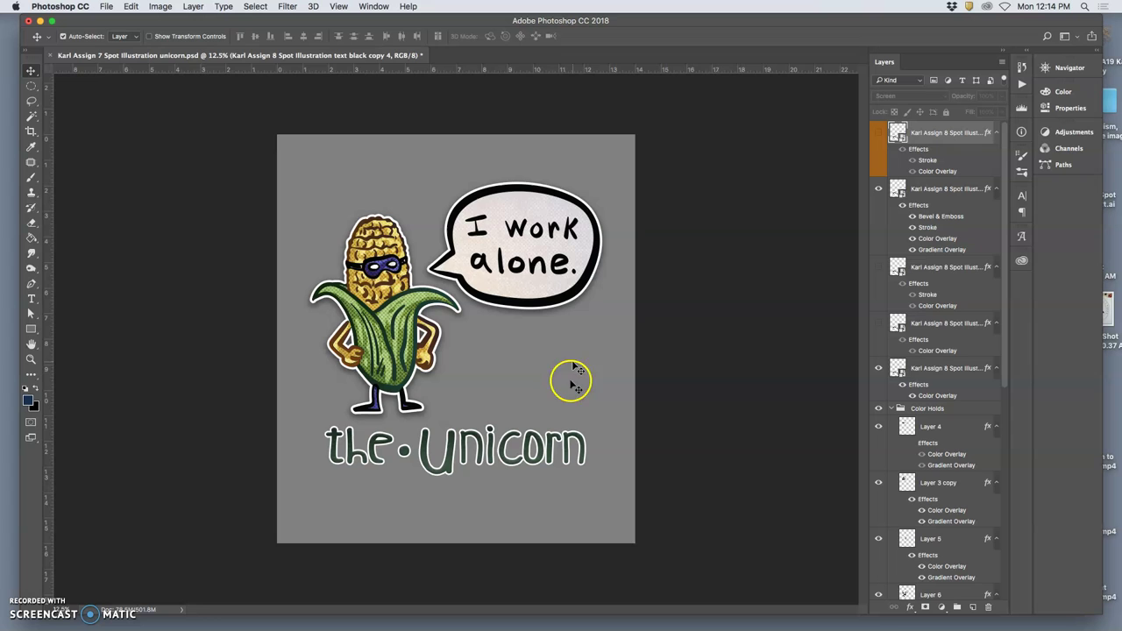
scroll(894, 320, "down", 10)
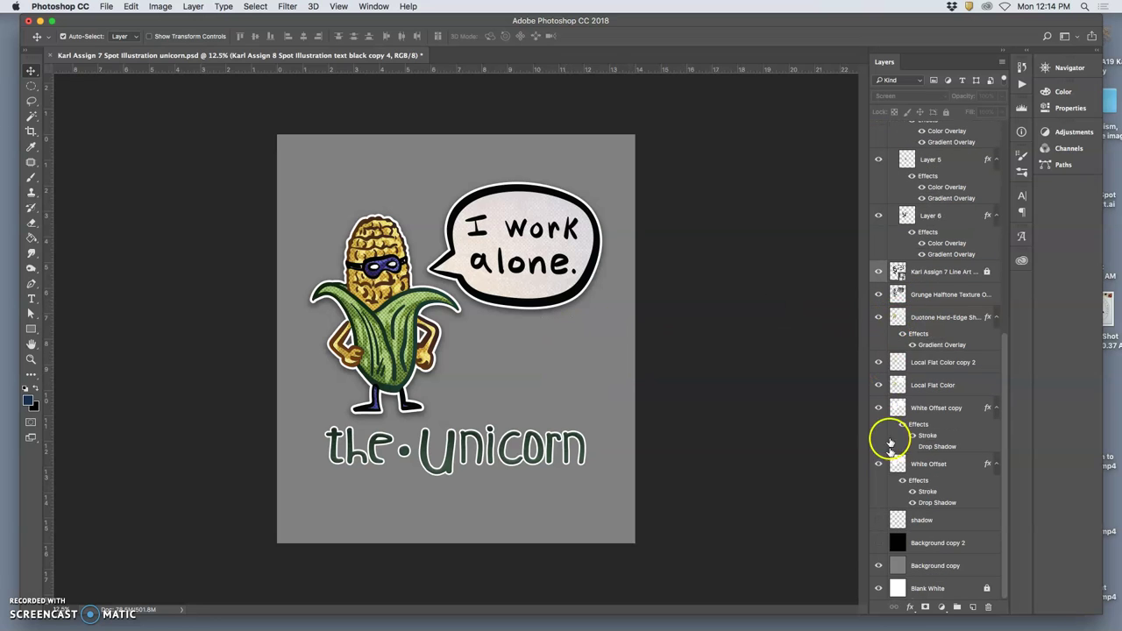
Hide the grey and white backgrounds to leave transparency, and begin Save As.
left_click(879, 566)
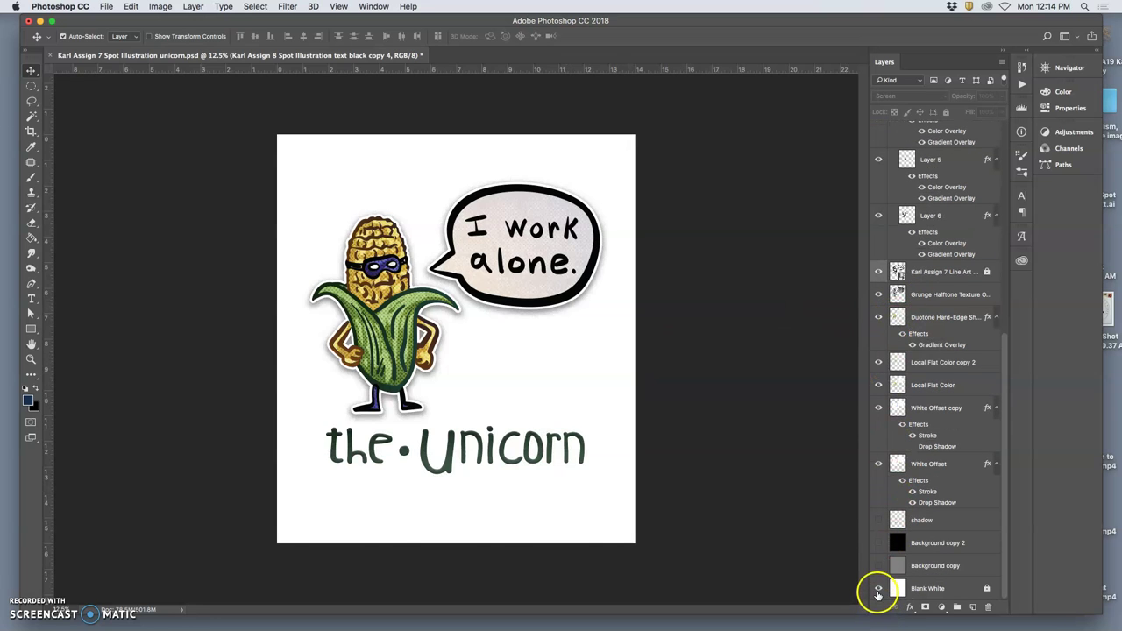
left_click(879, 589)
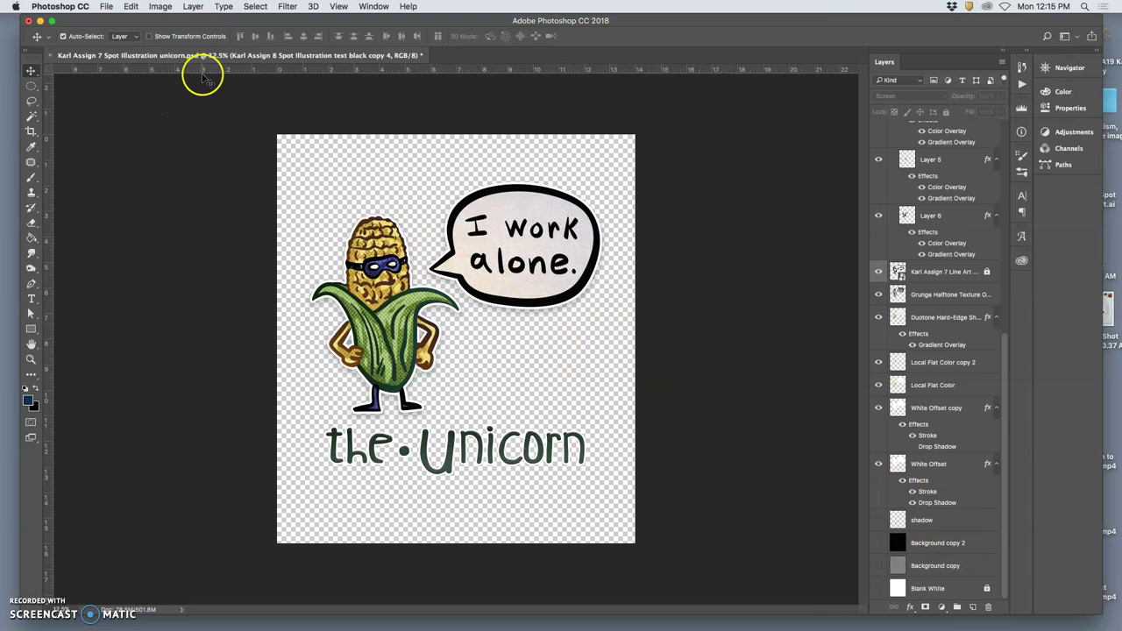
left_click(106, 7)
left_click(126, 127)
Save a transparent PNG named 'Karl Assign 8 Unicorn Spot with Text' to the Desktop.
left_click(549, 454)
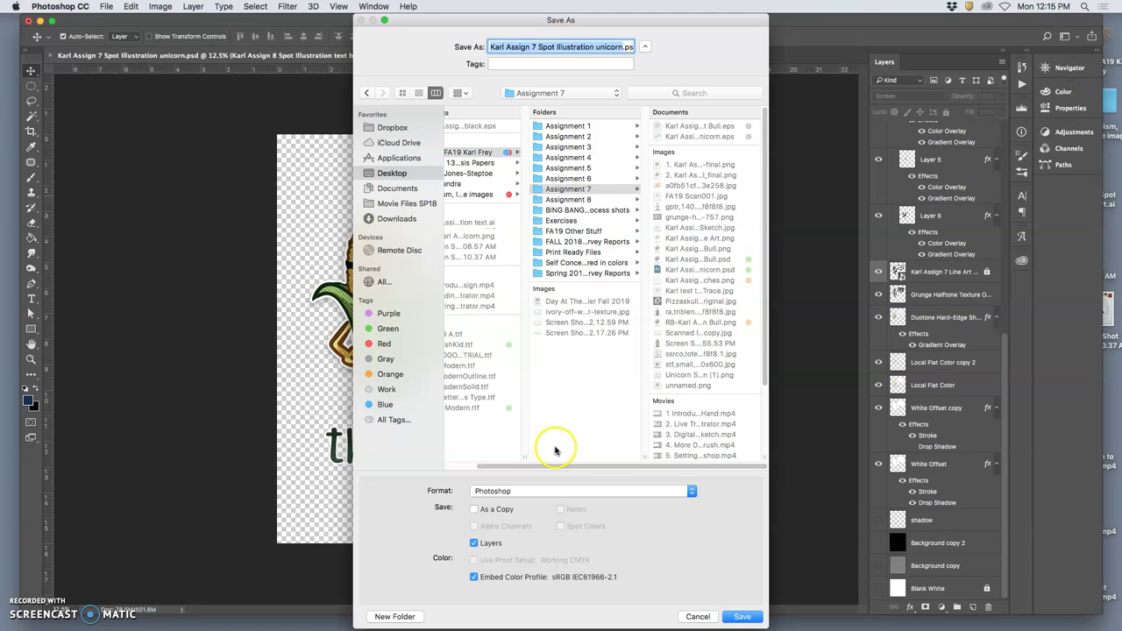
left_click(533, 48)
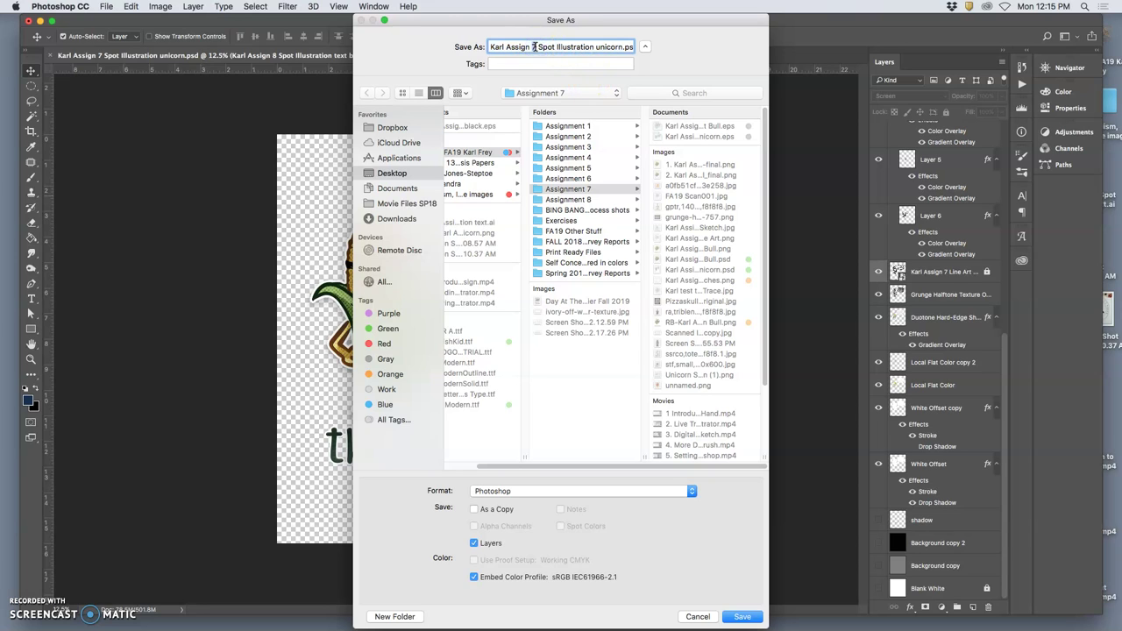
left_click_drag(540, 47, 608, 47)
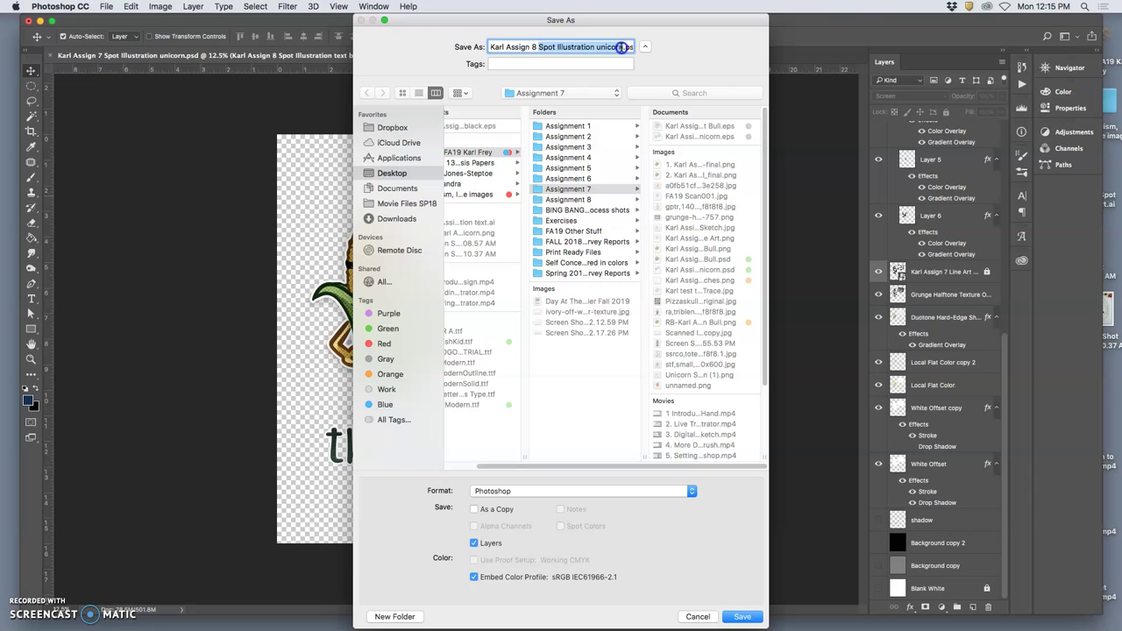
type("Un")
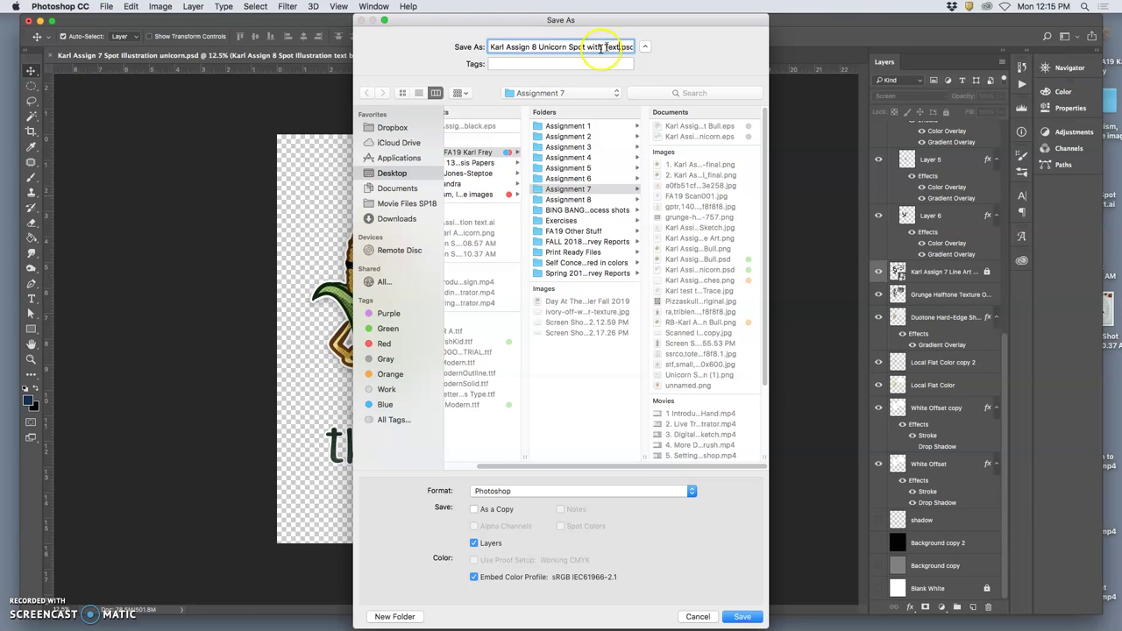
left_click(572, 467)
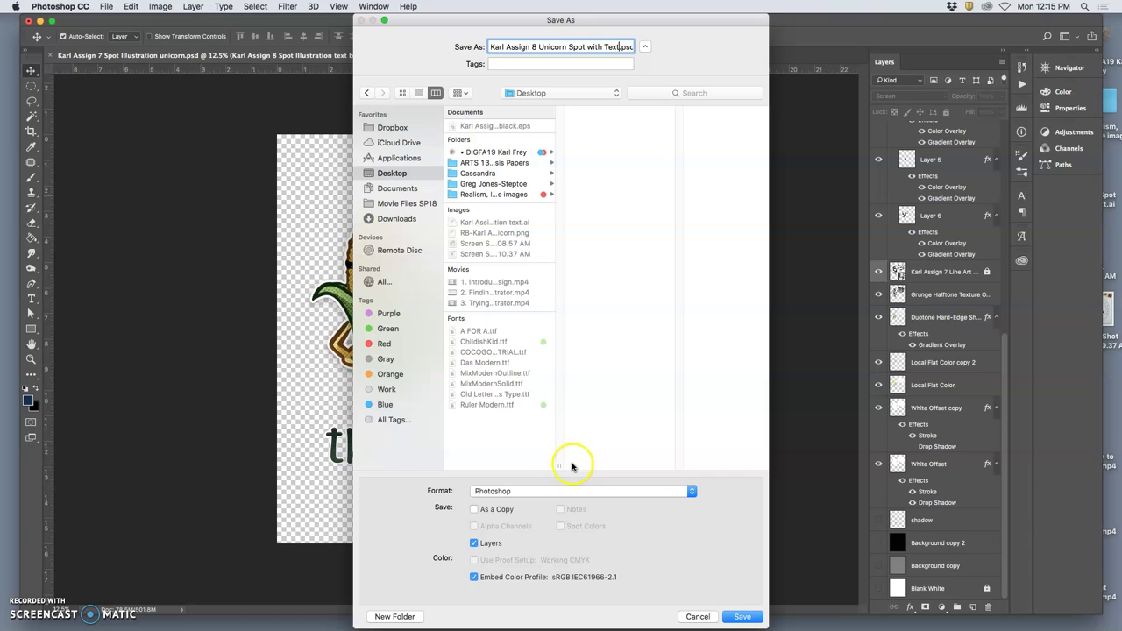
left_click(562, 492)
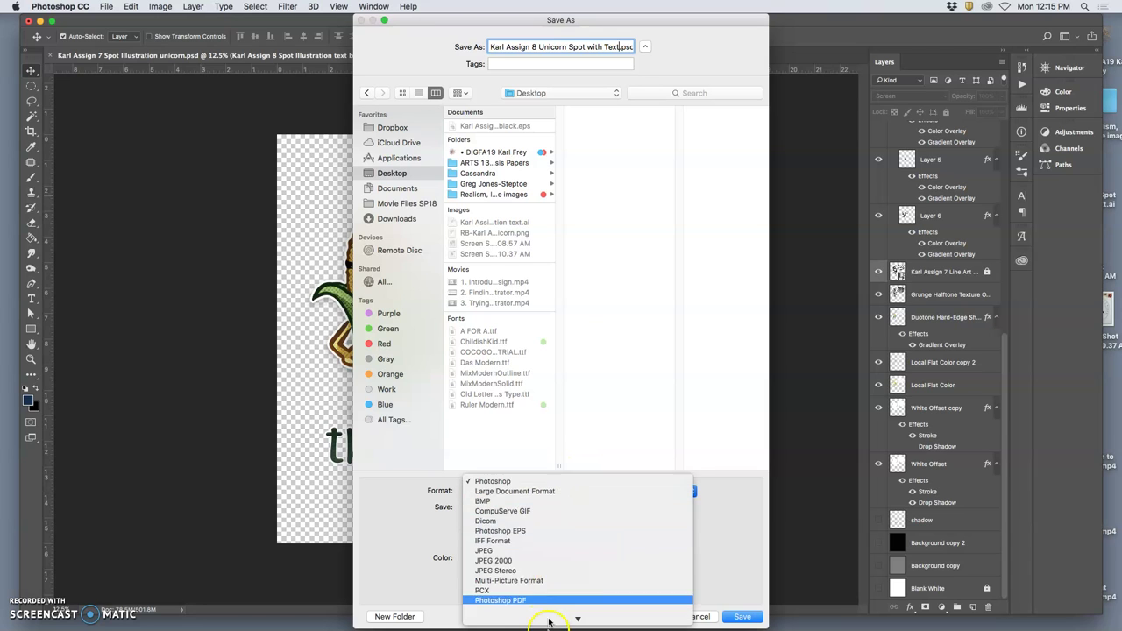
left_click(539, 561)
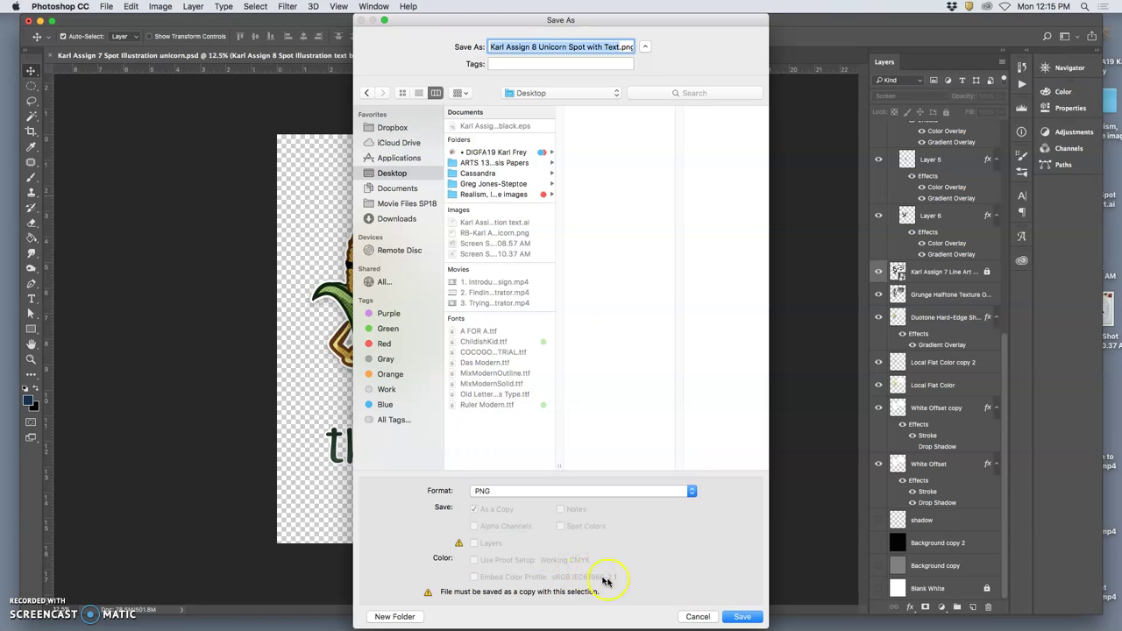
left_click(742, 618)
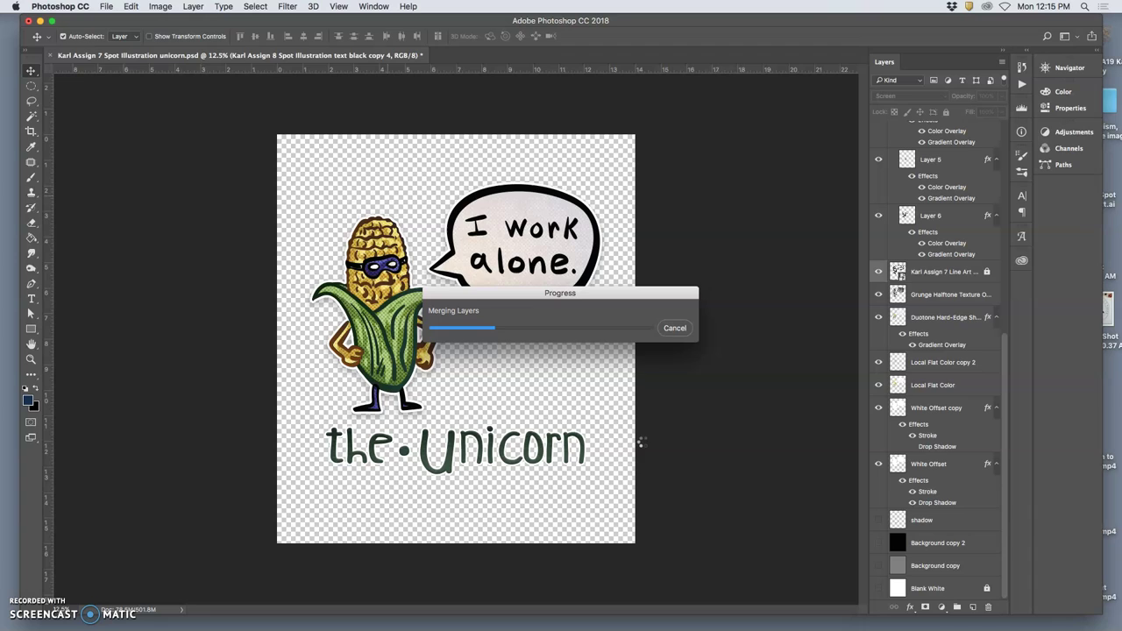
left_click(645, 439)
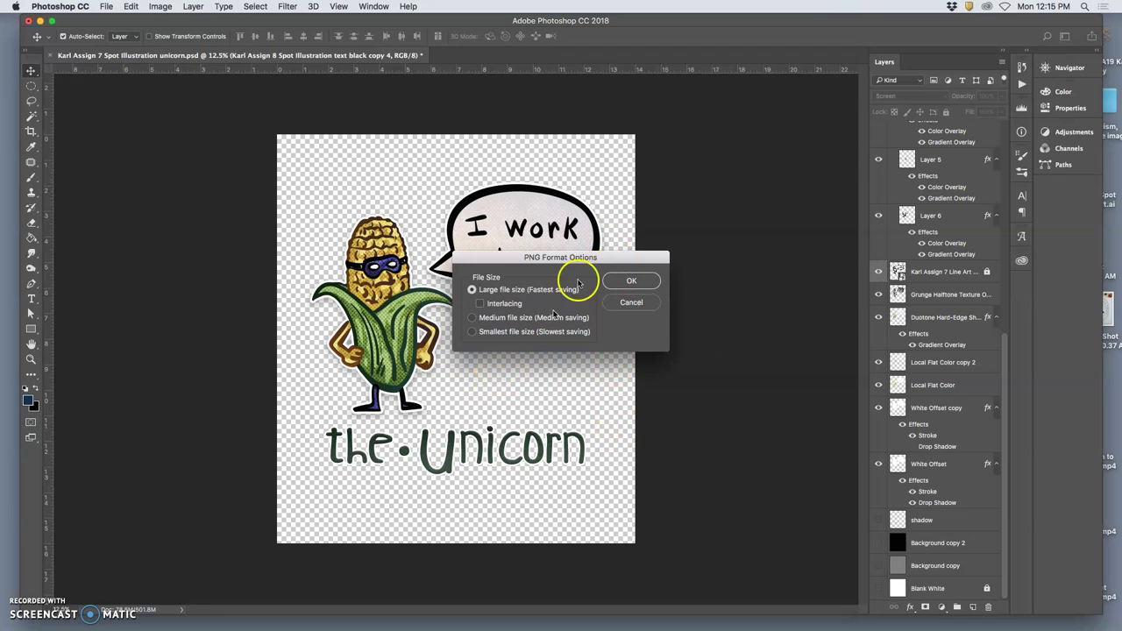
left_click(633, 281)
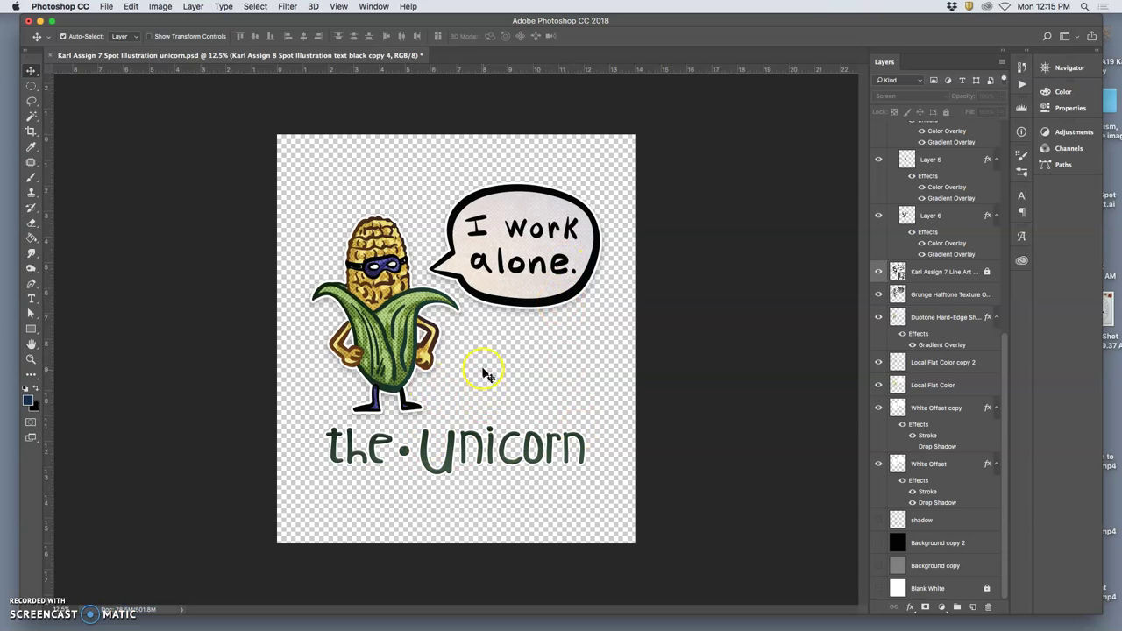
Start a Save As and check the earlier text PNG's file name on the desktop.
left_click(107, 7)
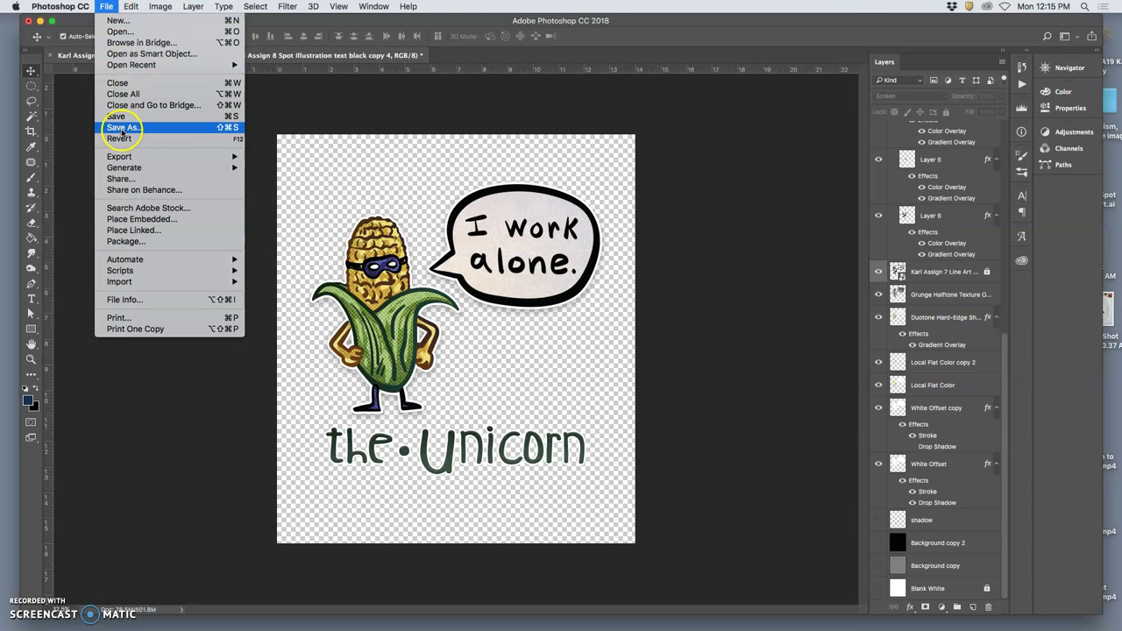
left_click(296, 165)
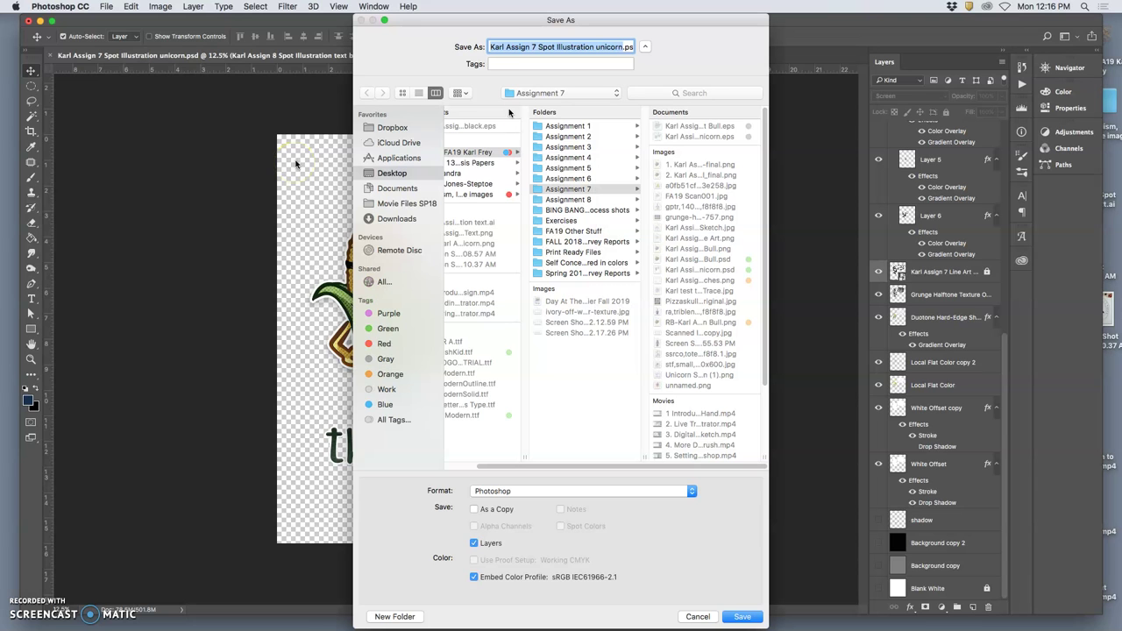
left_click(536, 48)
type("8")
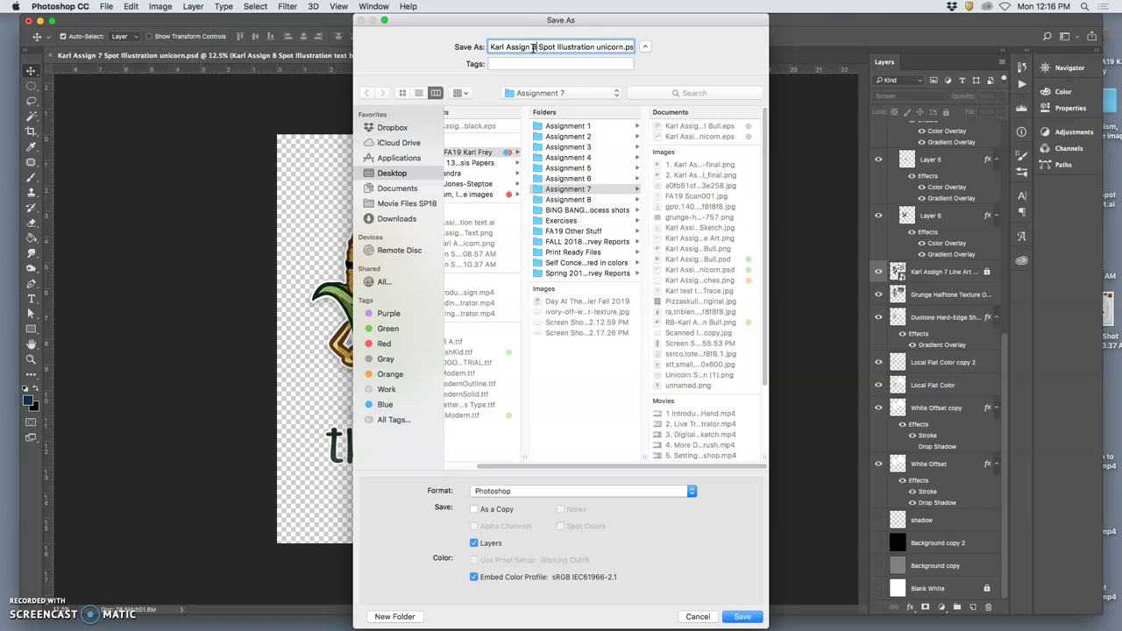
left_click(596, 48)
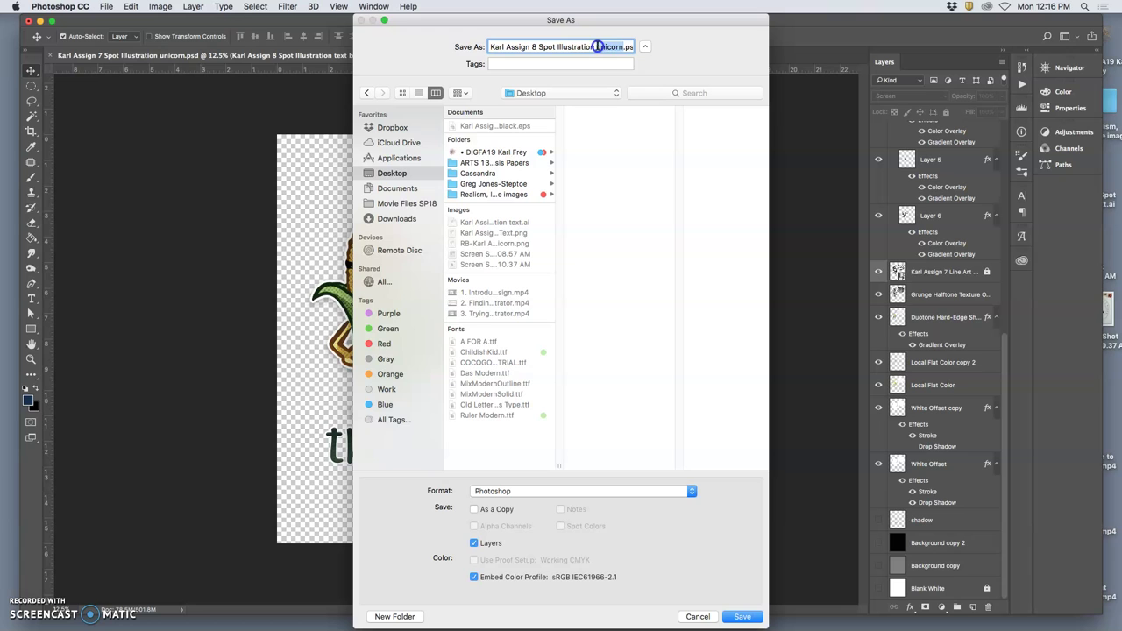
key("F11")
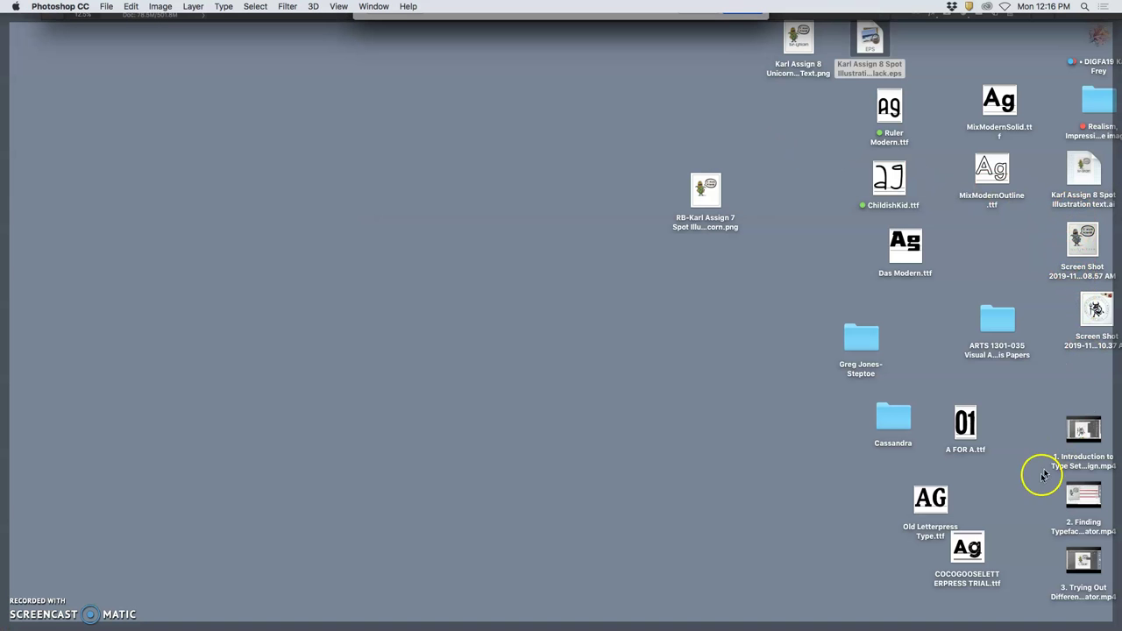
left_click(807, 74)
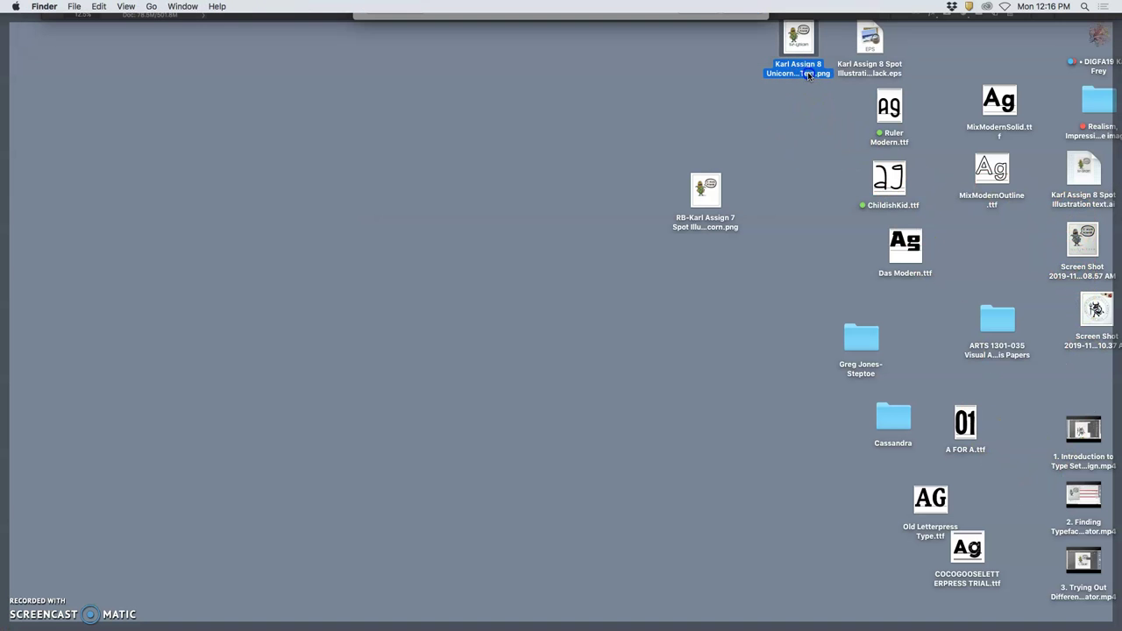
left_click(809, 75)
key("F11")
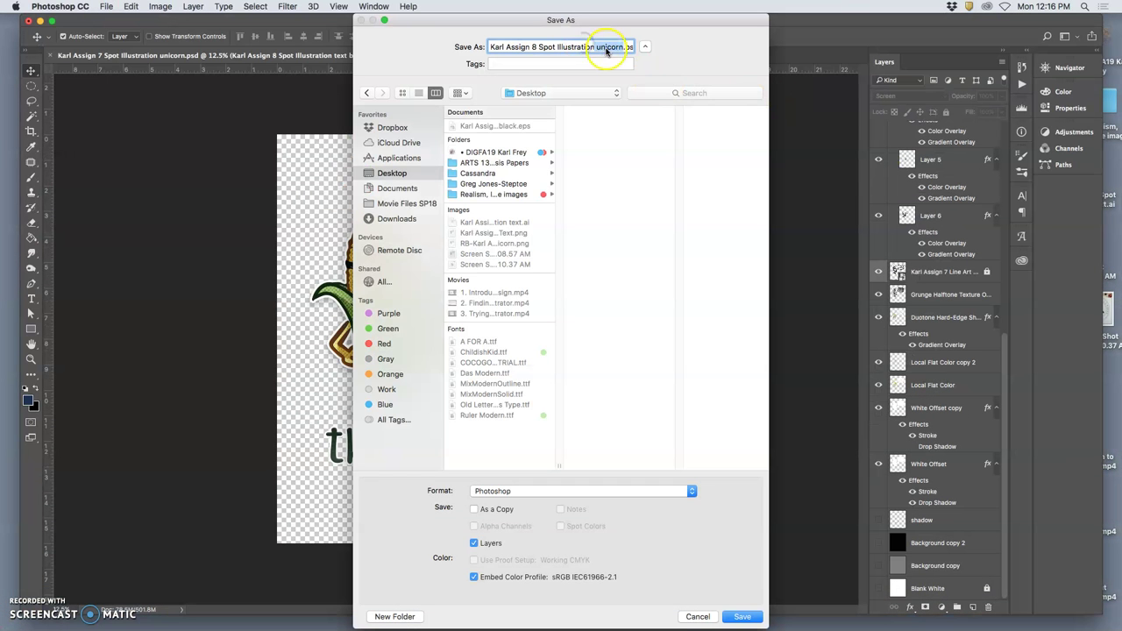
Save the layered file as 'Karl Assign 8 Unicorn Spot with Text'.
left_click(607, 48)
left_click_drag(618, 46, 455, 44)
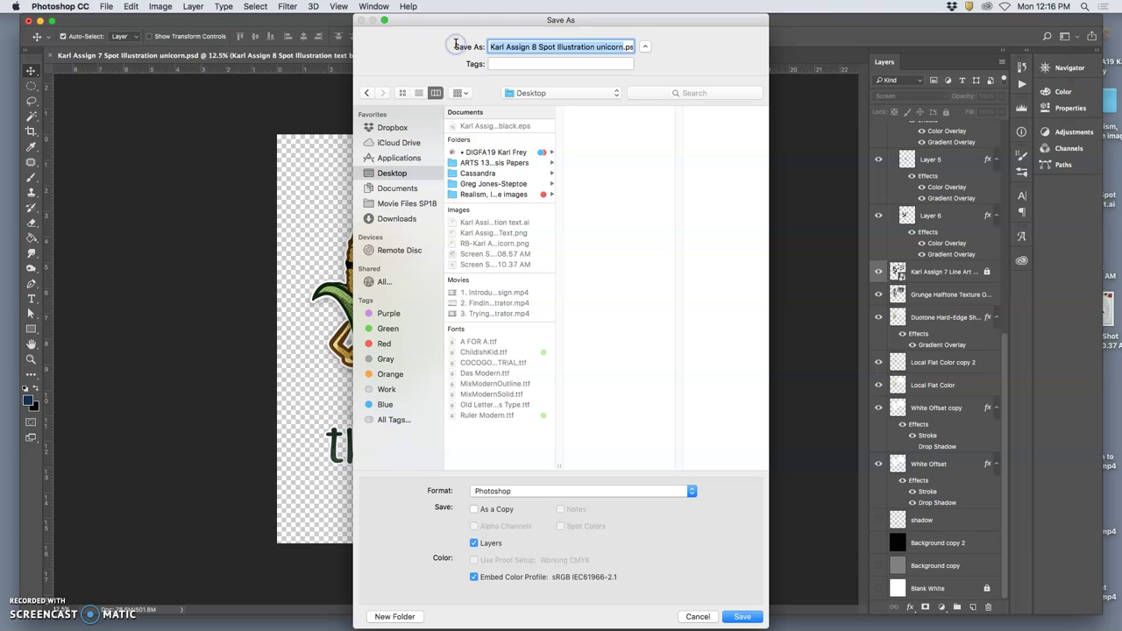
type("Karl Assign 8 Unicorn Spot with Text")
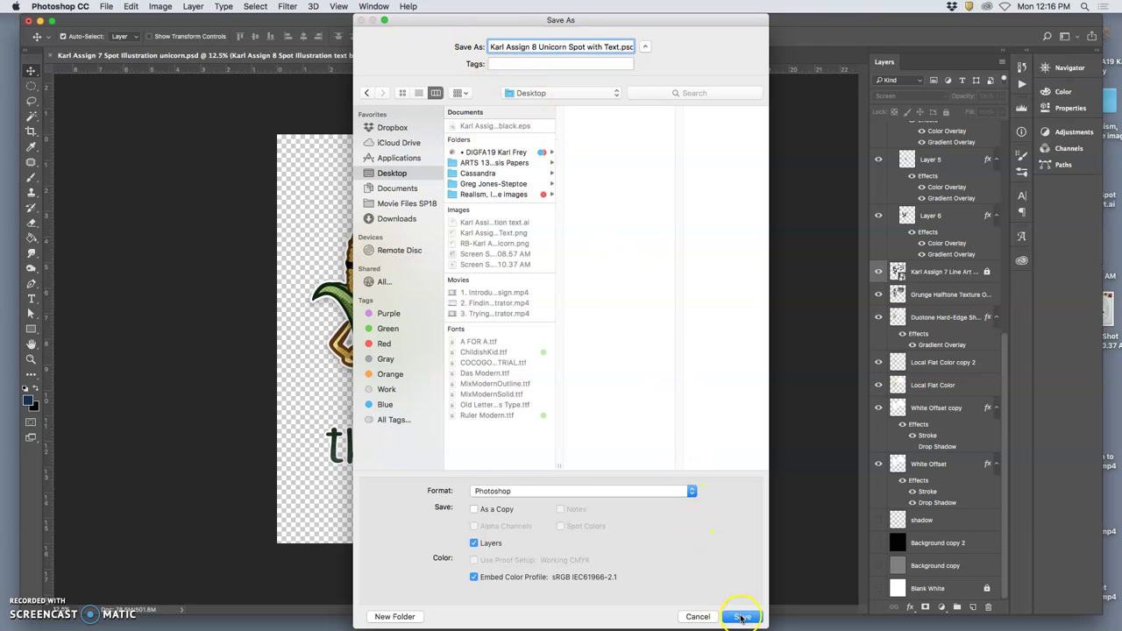
left_click(741, 618)
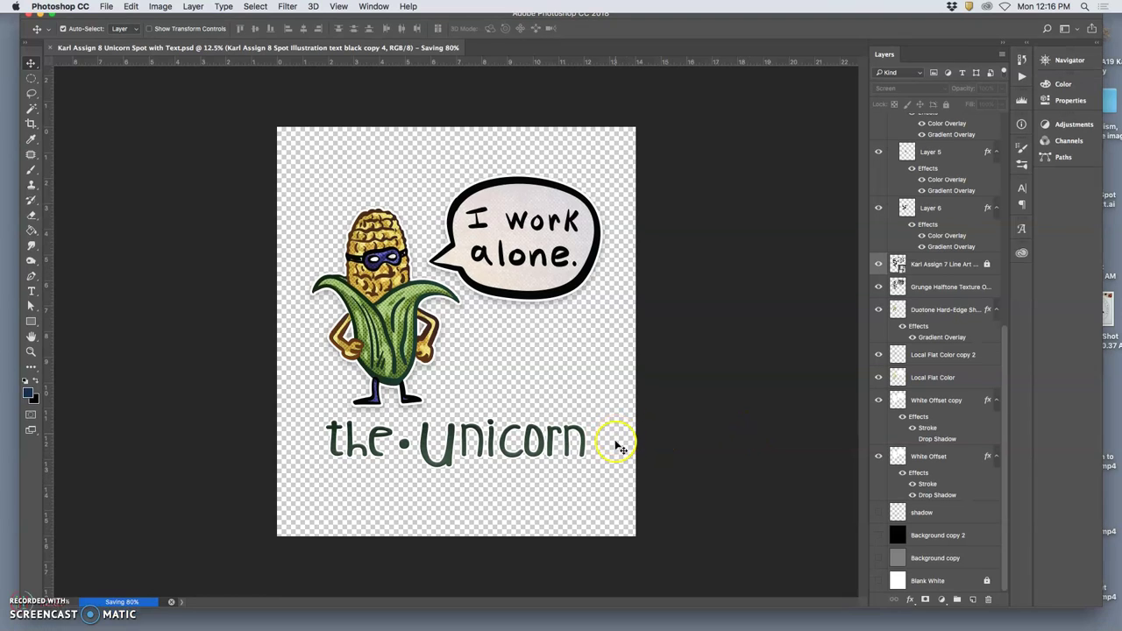
Hide the White Offset outline plus the flat colour, duotone and grunge layers.
key("F11")
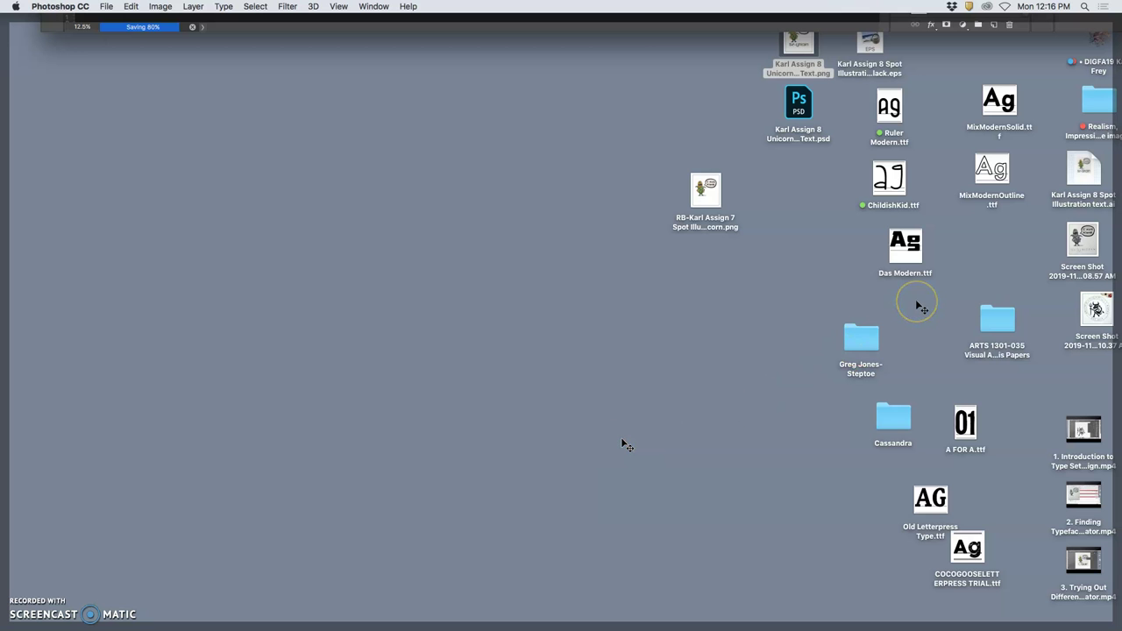
key("F11")
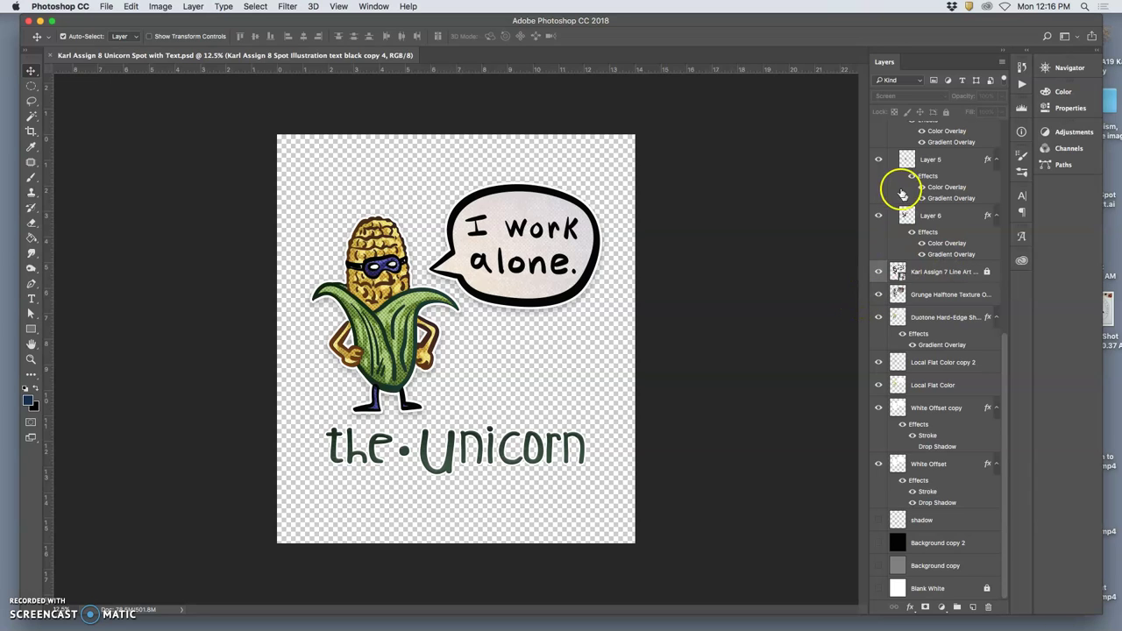
scroll(903, 193, "up", 5)
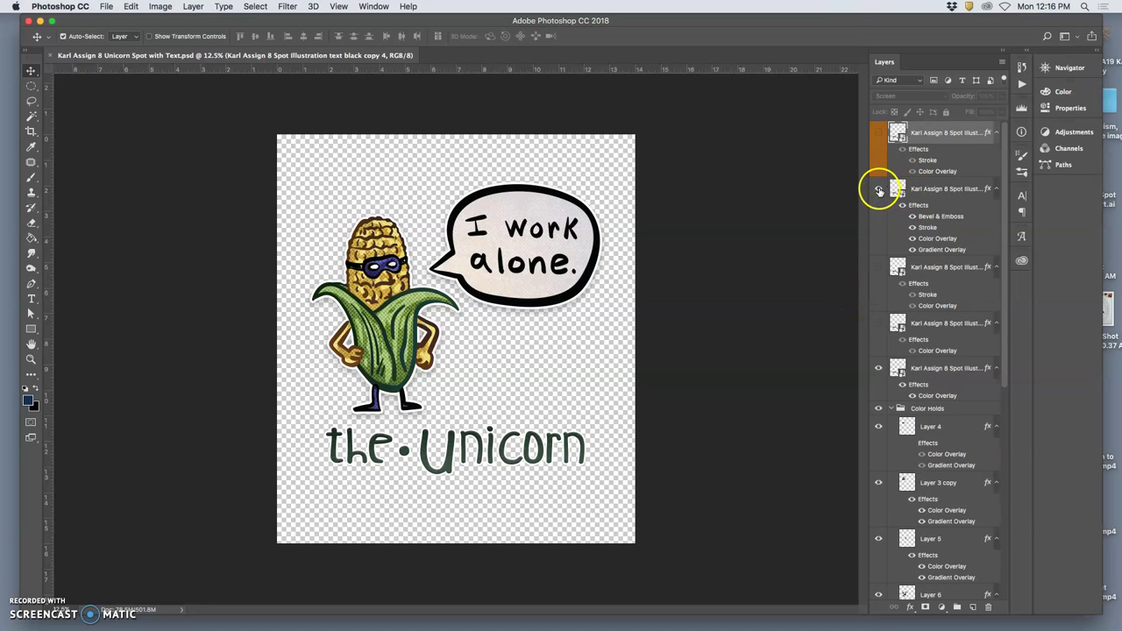
scroll(916, 388, "down", 5)
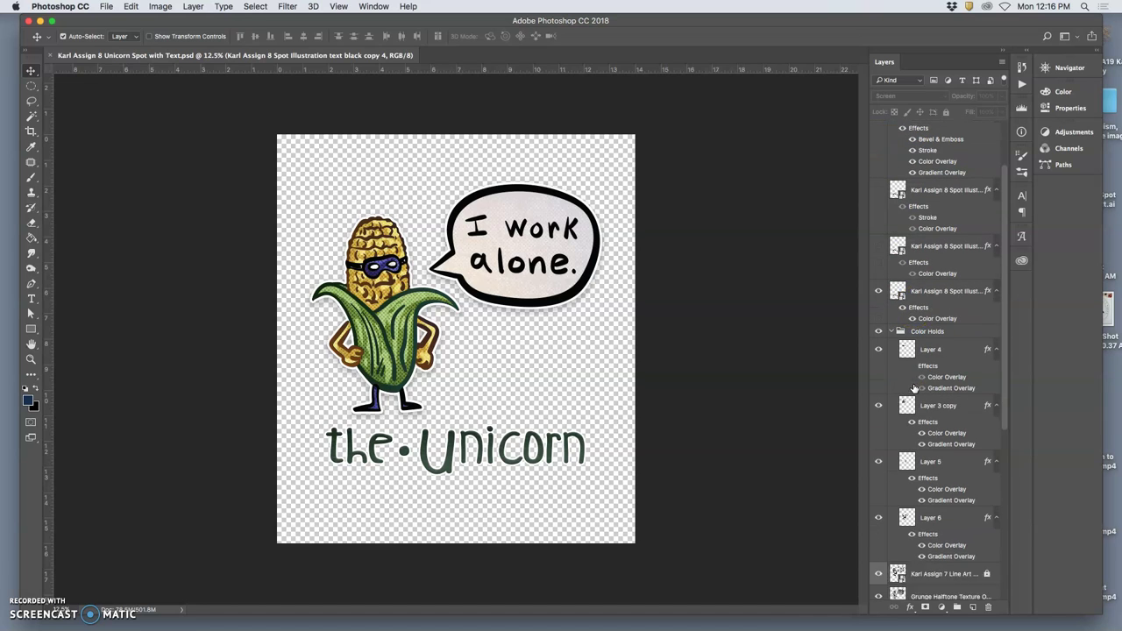
scroll(917, 388, "down", 5)
scroll(912, 395, "down", 3)
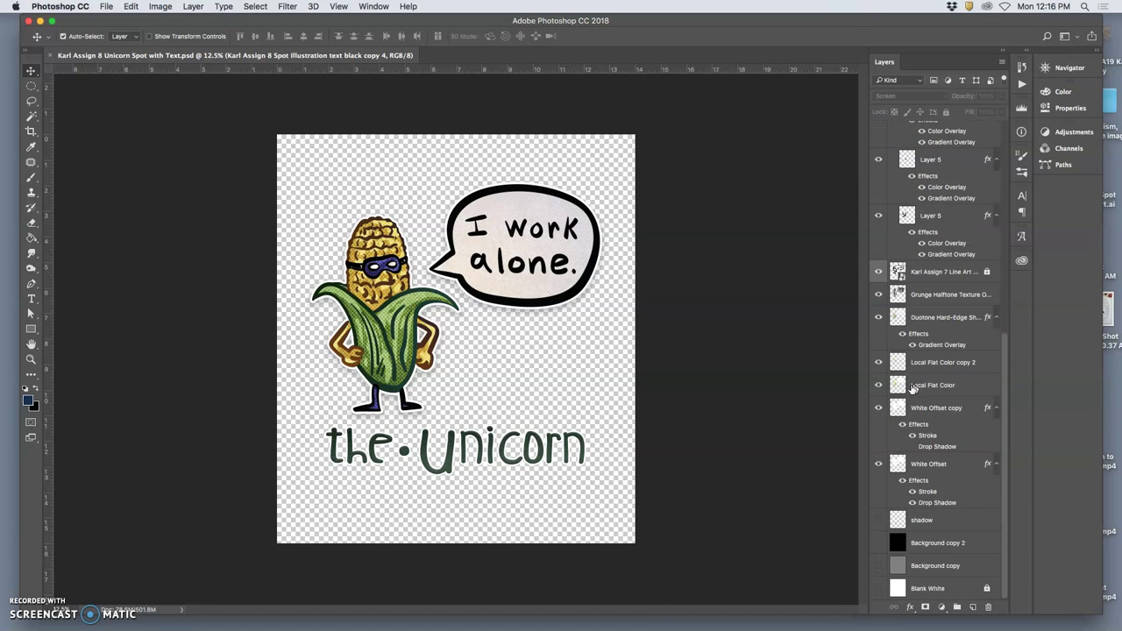
left_click(879, 464)
mouse_move(879, 405)
left_mouse_down()
mouse_move(871, 208)
mouse_move(882, 163)
mouse_move(894, 195)
left_mouse_up()
Hide the Layer 3 copy corn head and Layer 4 mask, checking briefly against the white background.
scroll(894, 209, "up", 2)
scroll(894, 209, "up", 1)
left_click(879, 199)
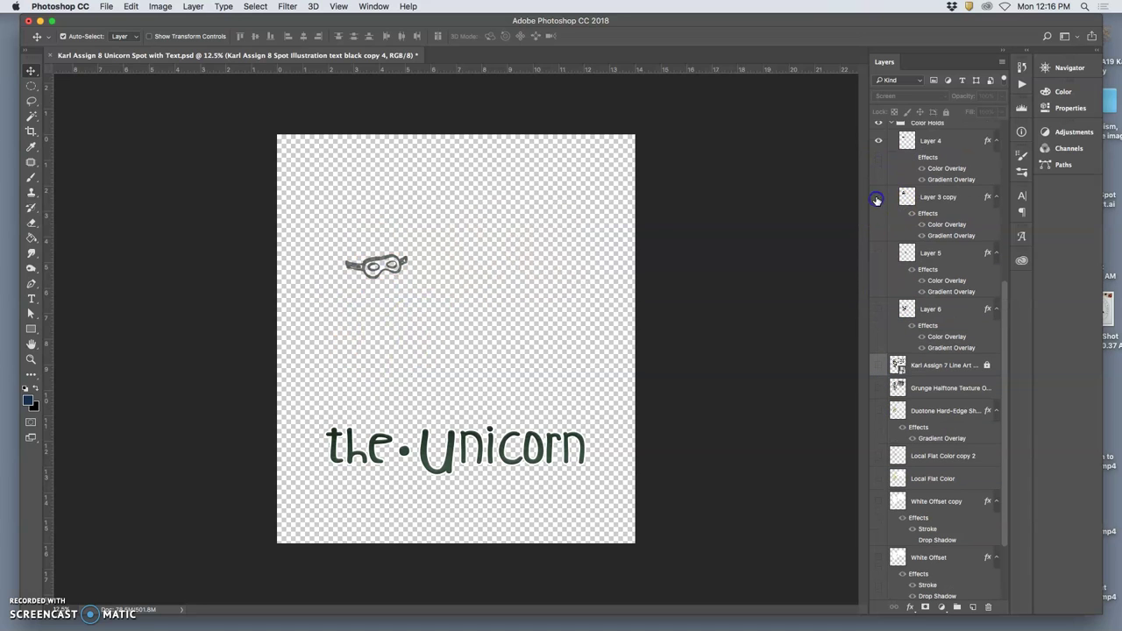
left_click(879, 142)
scroll(880, 148, "up", 1)
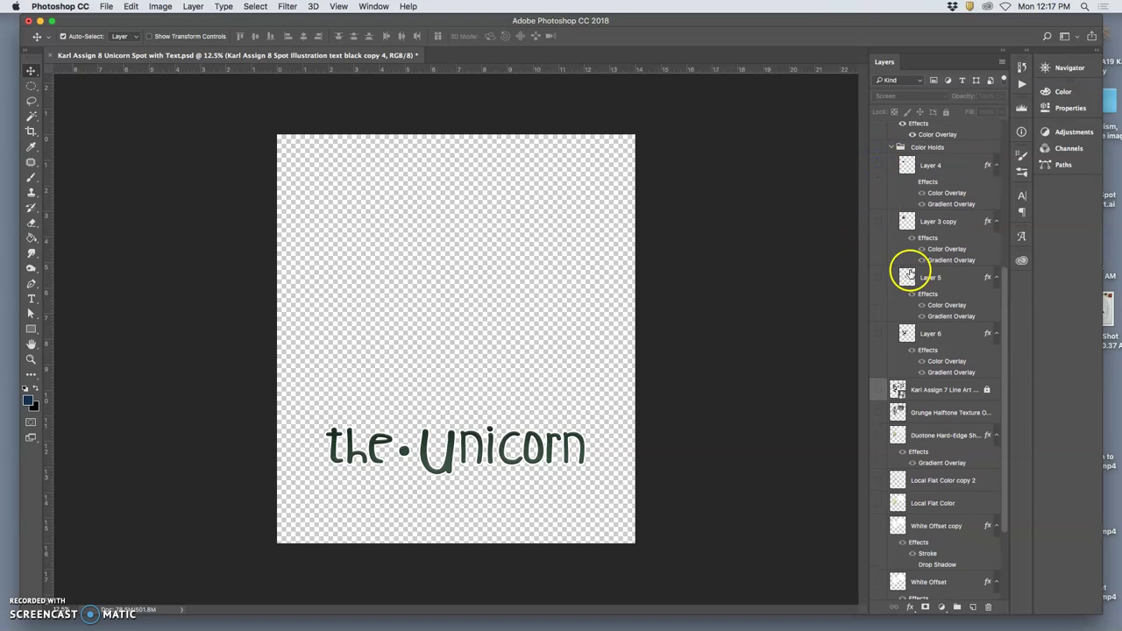
scroll(912, 271, "down", 5)
left_click(877, 592)
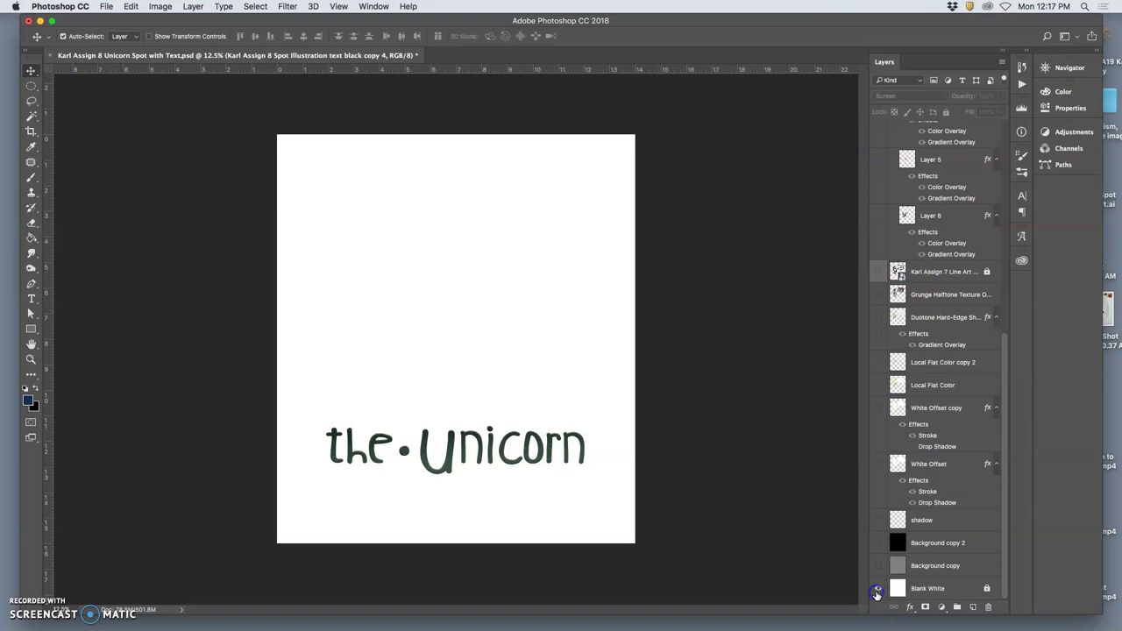
left_click(876, 594)
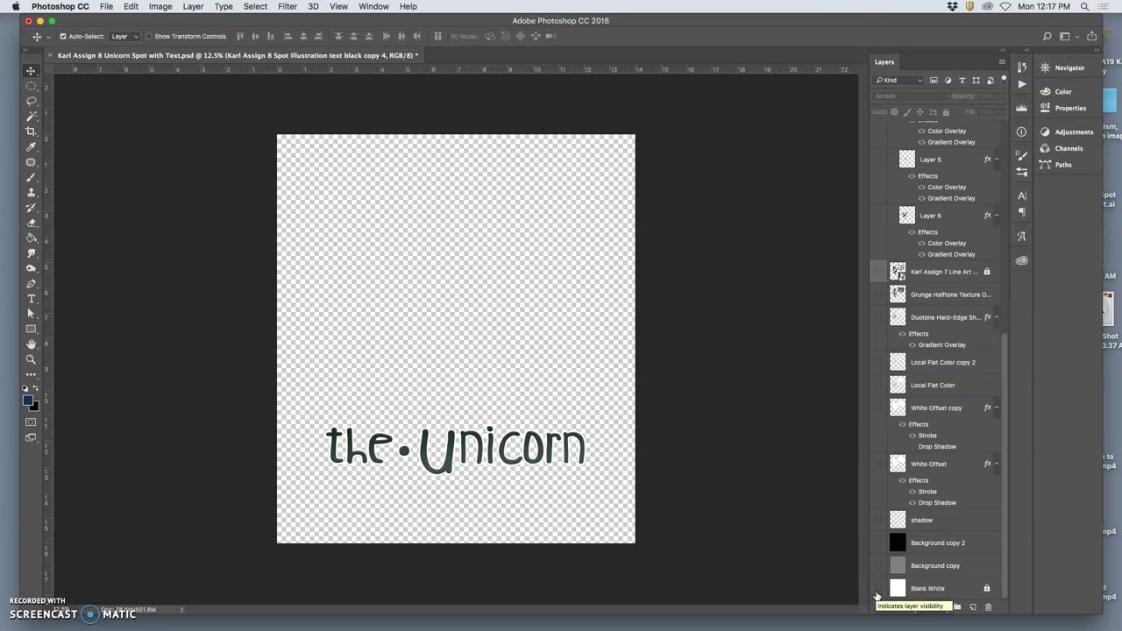
Save the title-only artwork as PNG 'Karl Assign 8 Color Text' with default PNG options.
left_click(106, 6)
left_click(476, 231)
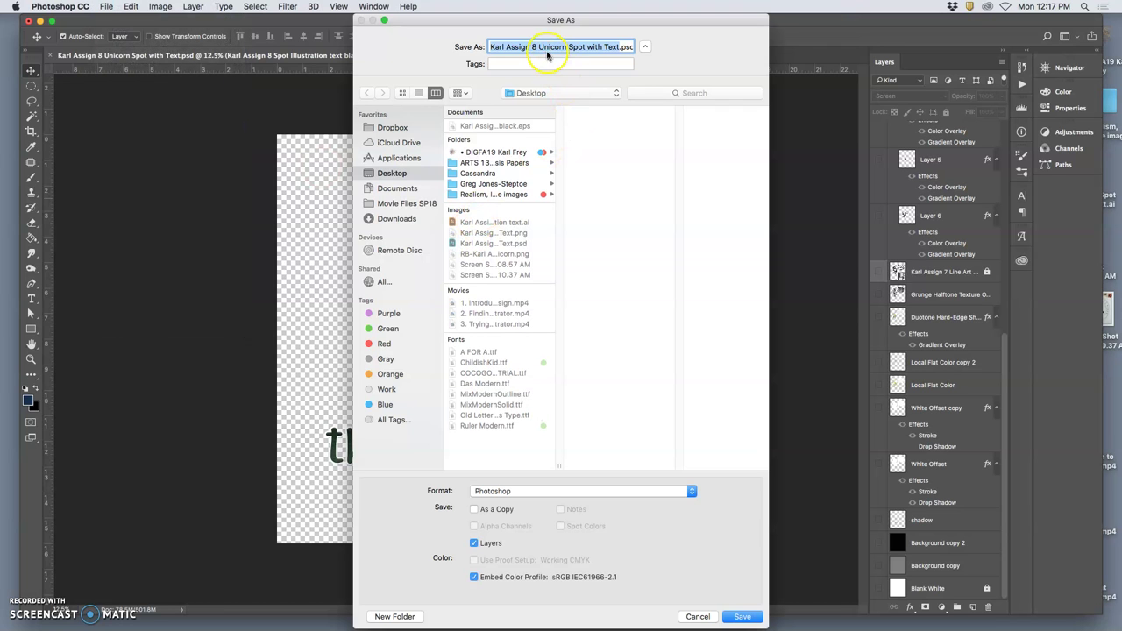
left_click(607, 46)
type("Color")
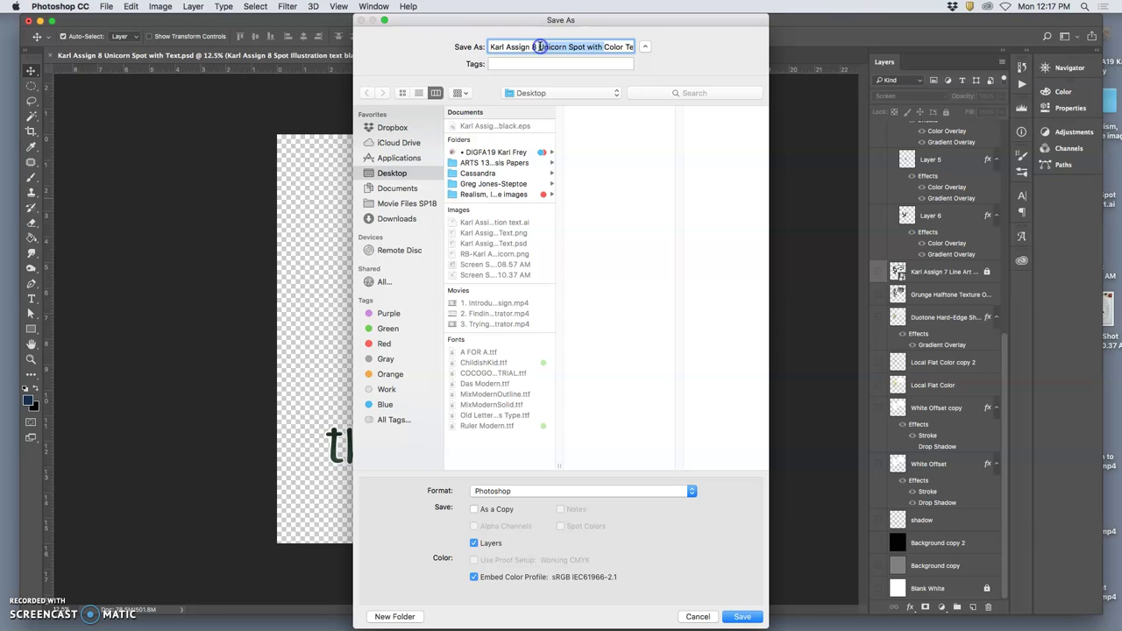
key("BackSpace")
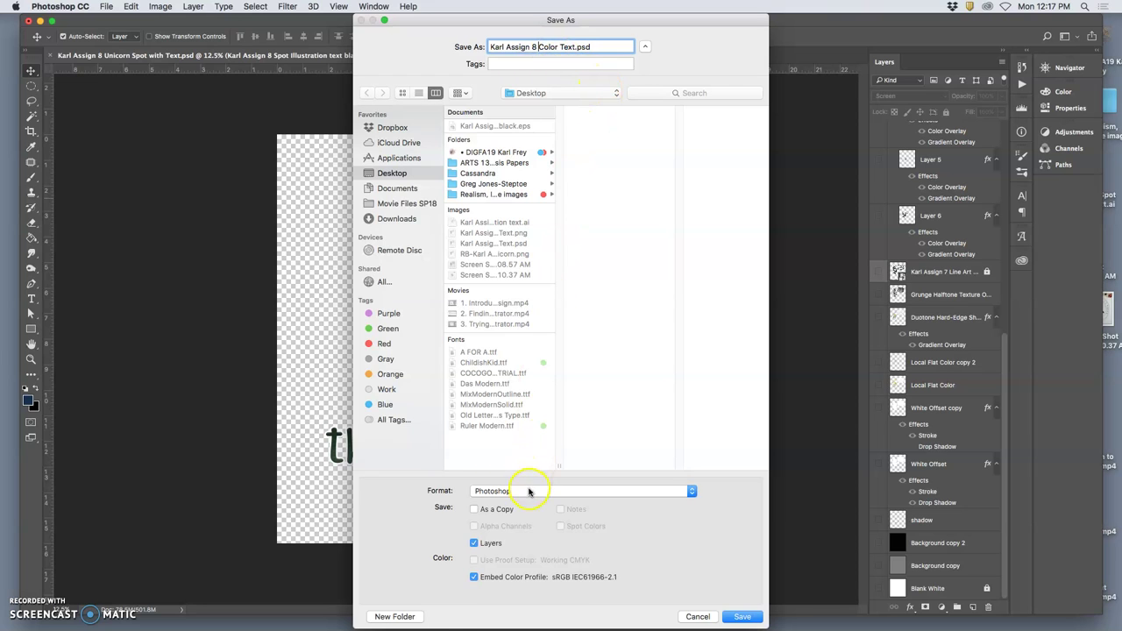
left_click(526, 492)
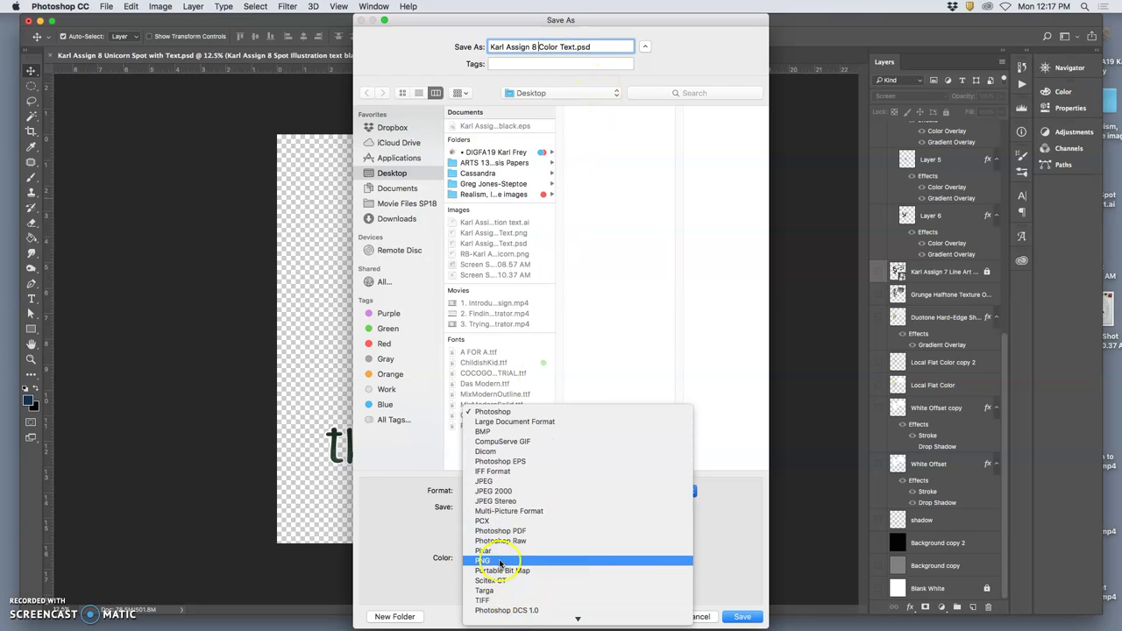
left_click(496, 561)
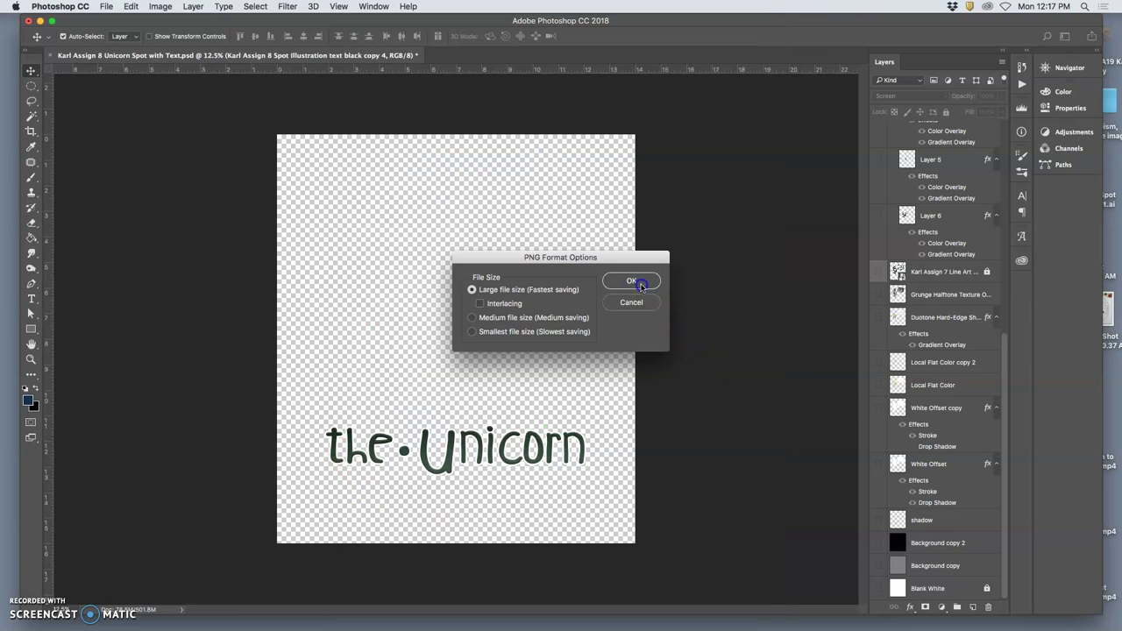
left_click(638, 283)
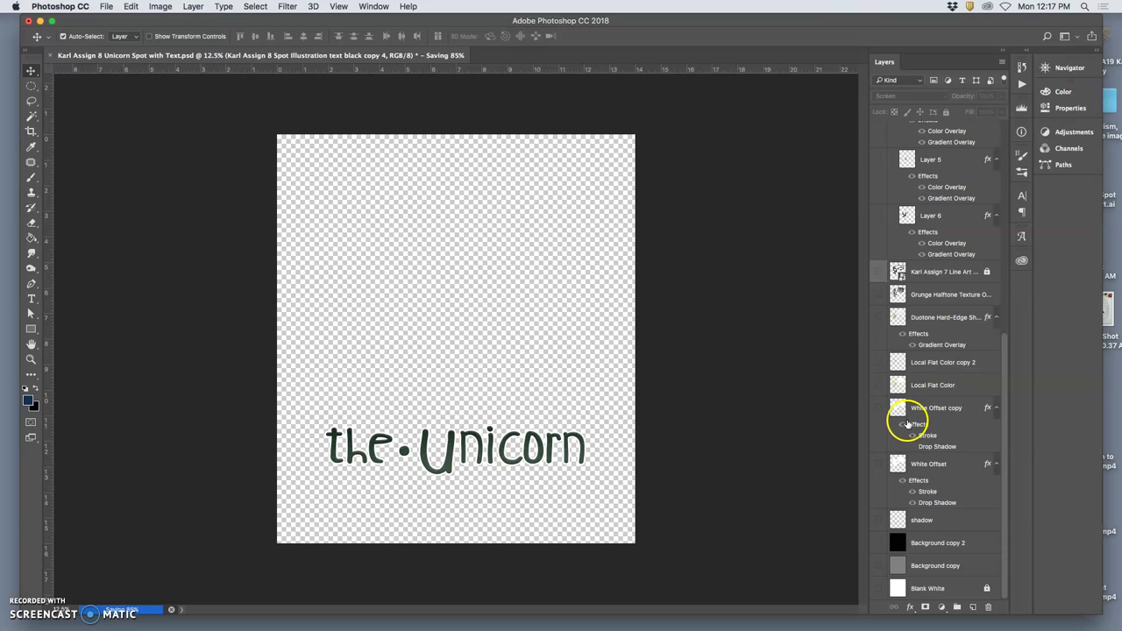
scroll(912, 424, "up", 5)
Hide the green bevelled text layer so only the plain black title shows on transparency.
scroll(910, 412, "up", 5)
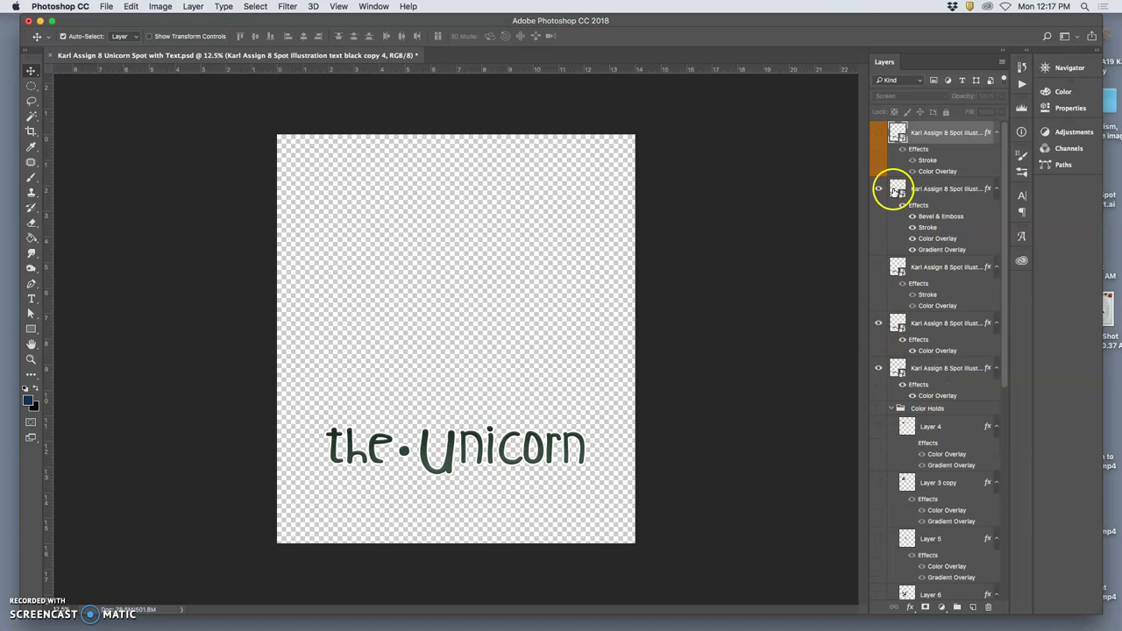
left_click(878, 189)
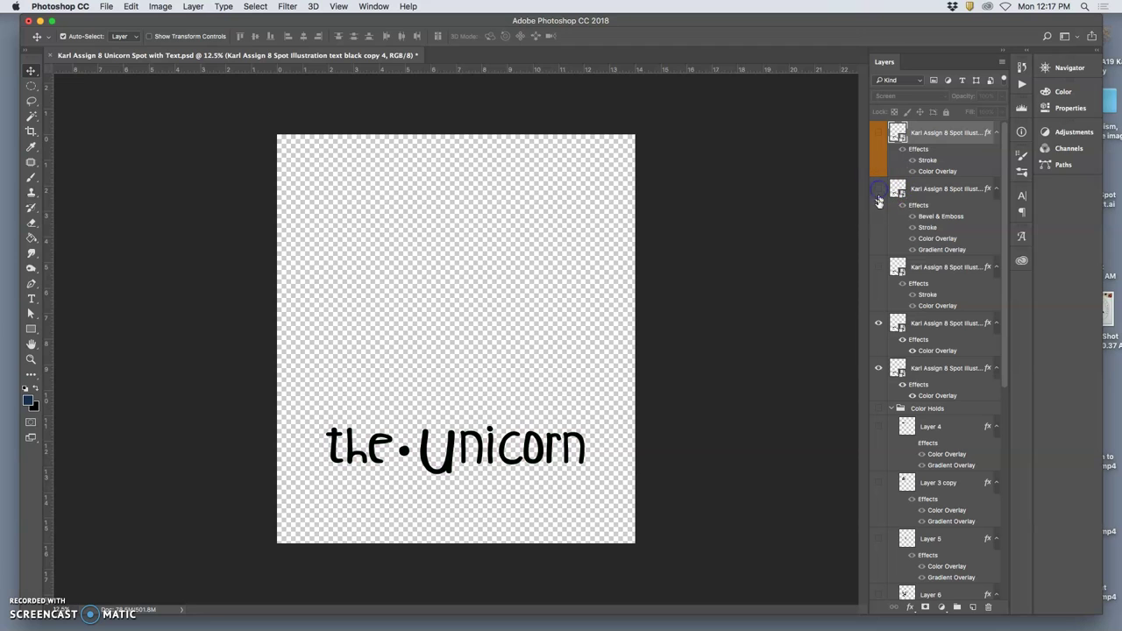
left_click(879, 324)
left_click(879, 324)
left_click(880, 268)
scroll(899, 491, "down", 5)
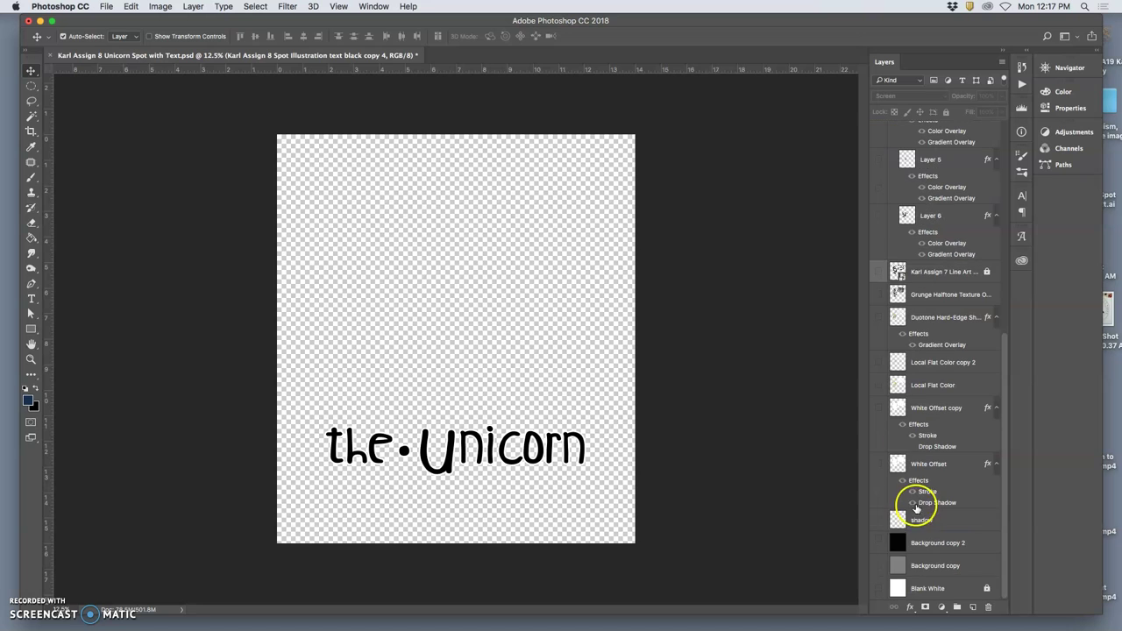
left_click(880, 565)
left_click(879, 566)
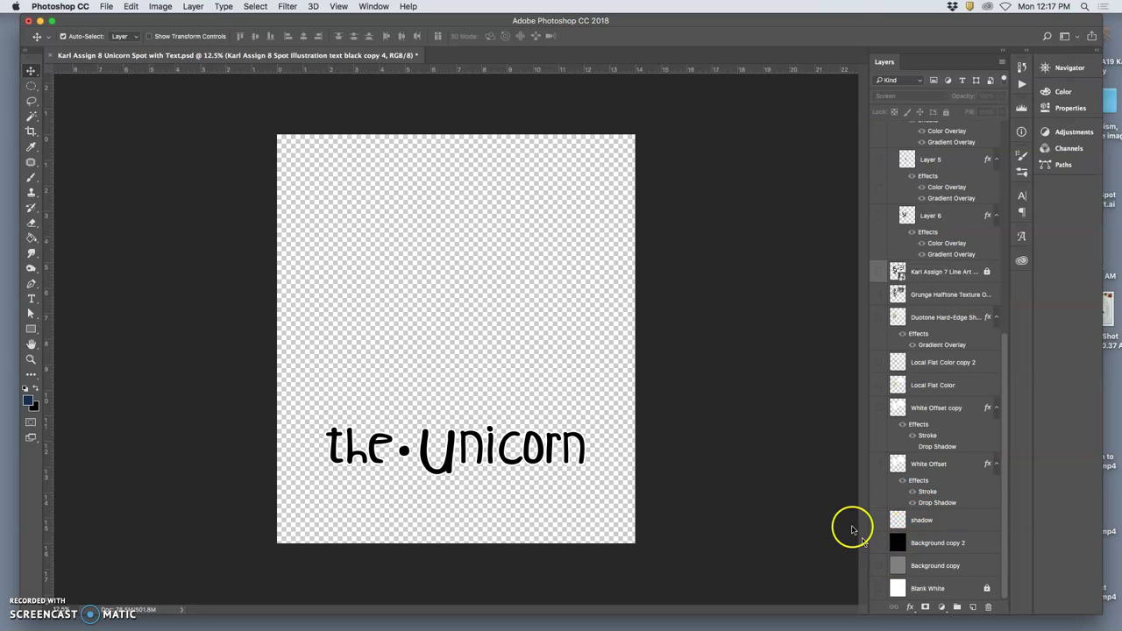
Save the black title version as PNG 'Karl Assign 8 Black Text'.
left_click(106, 6)
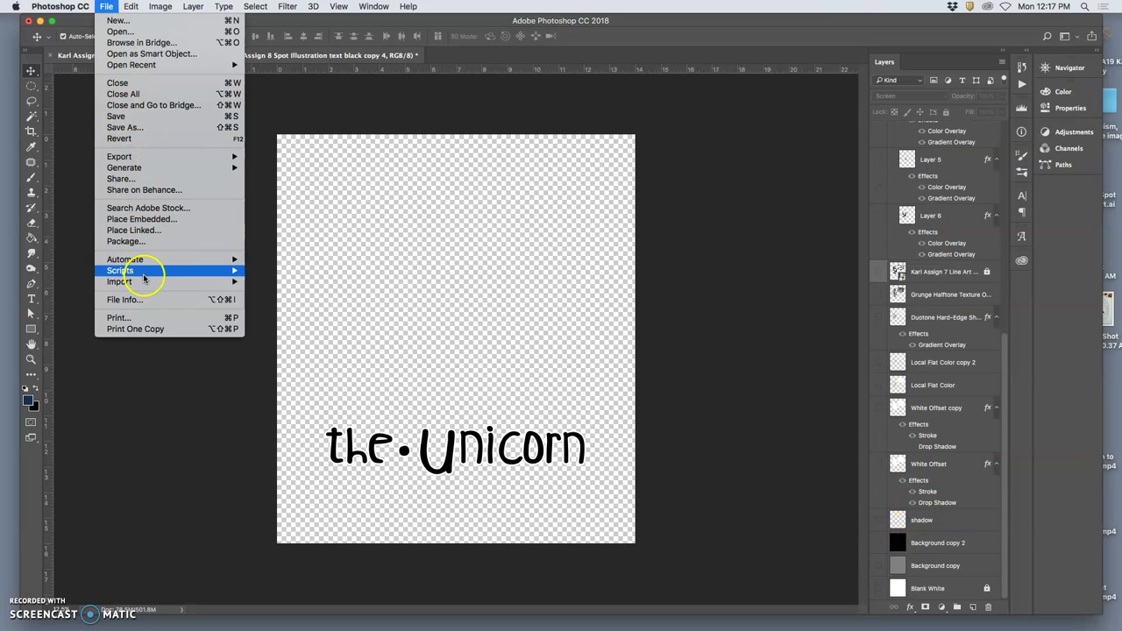
left_click(409, 162)
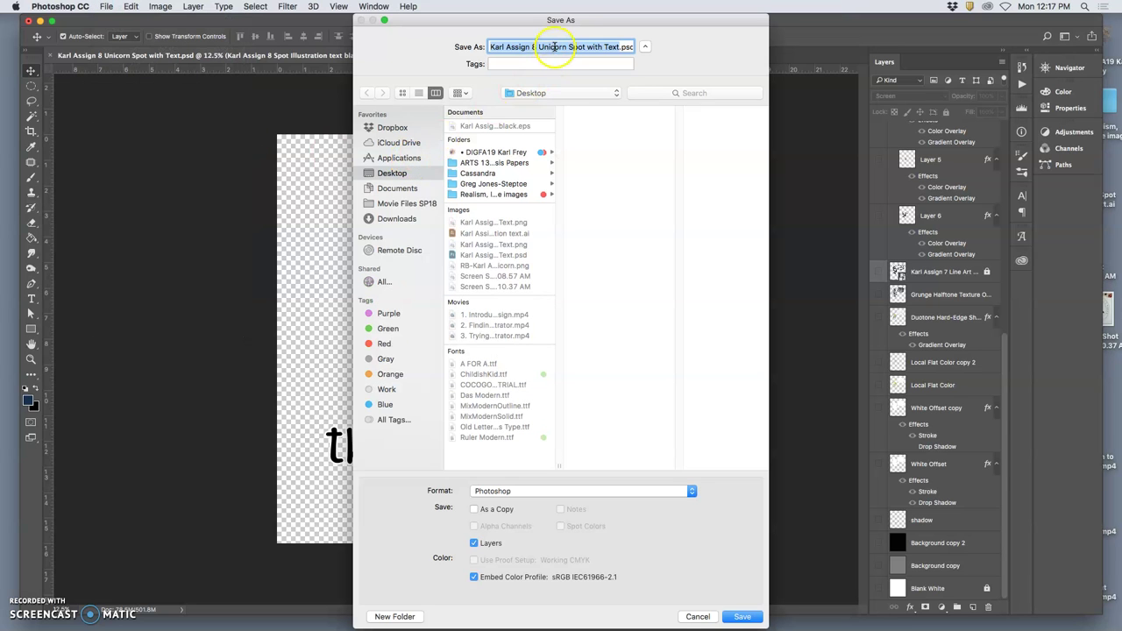
left_click(554, 47)
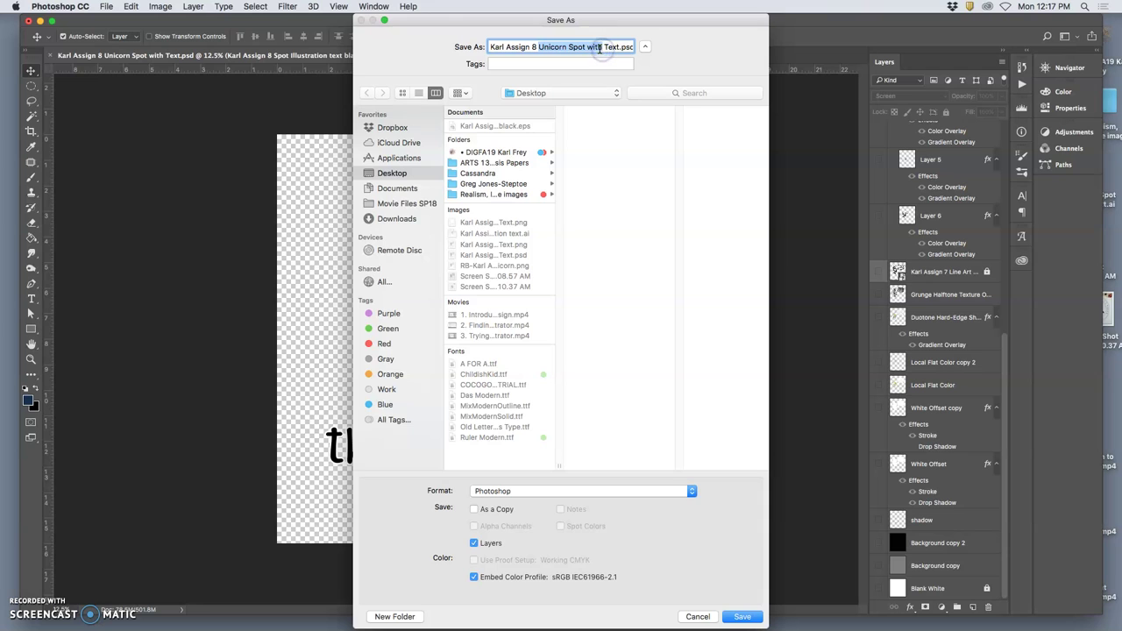
type("Black")
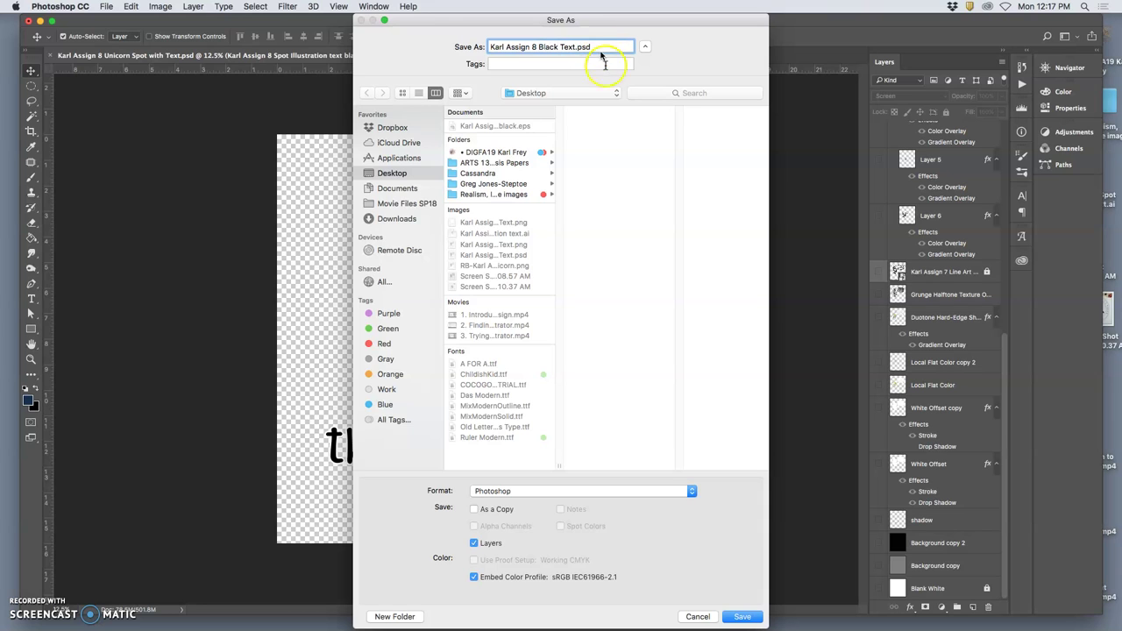
left_click(567, 491)
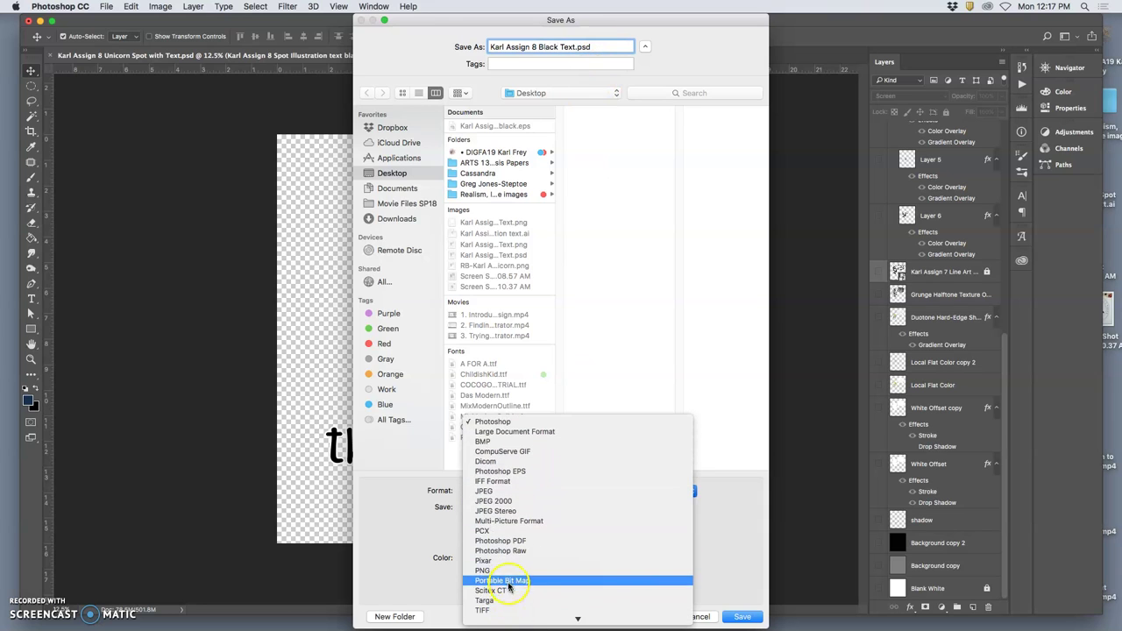
left_click(505, 570)
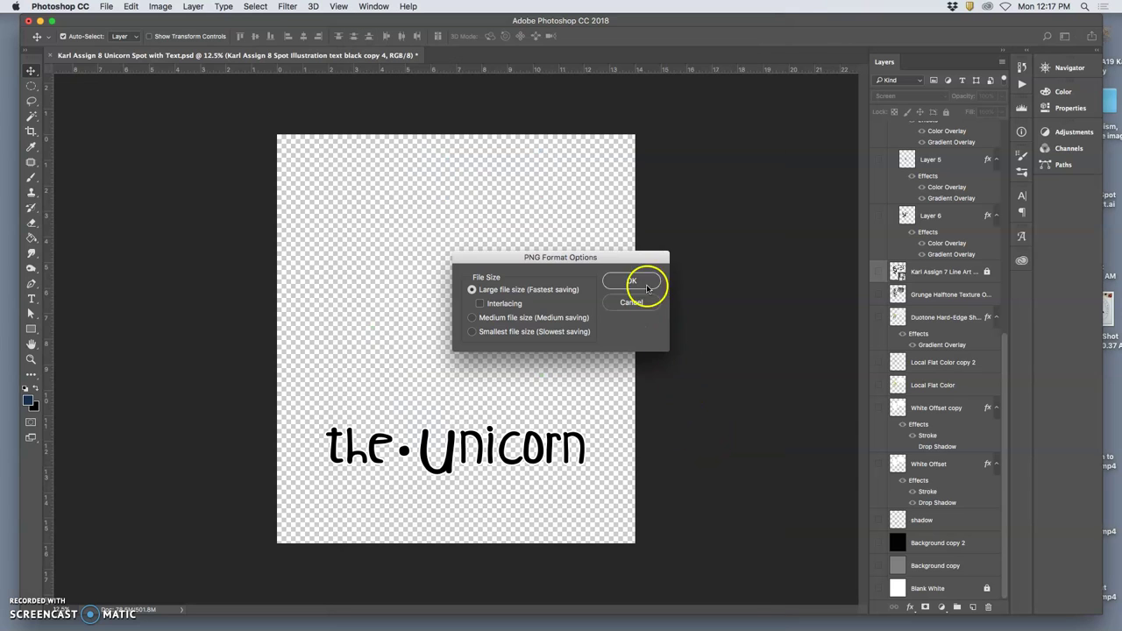
left_click(638, 280)
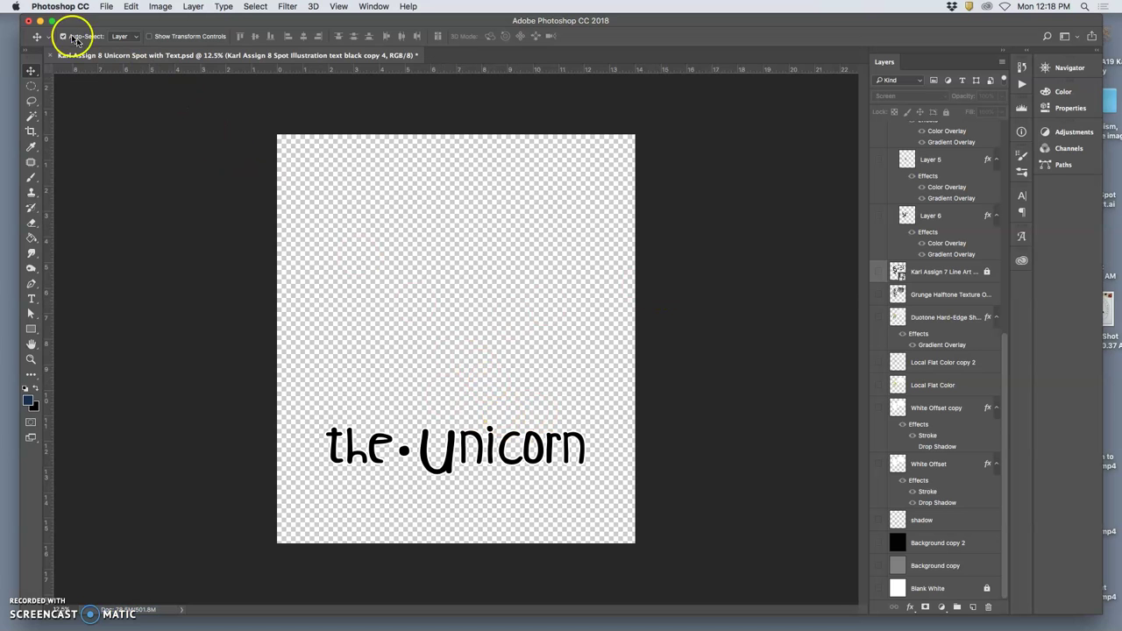
Minimize Photoshop, deselect the desktop icons, and bring Chrome back up.
left_click(41, 23)
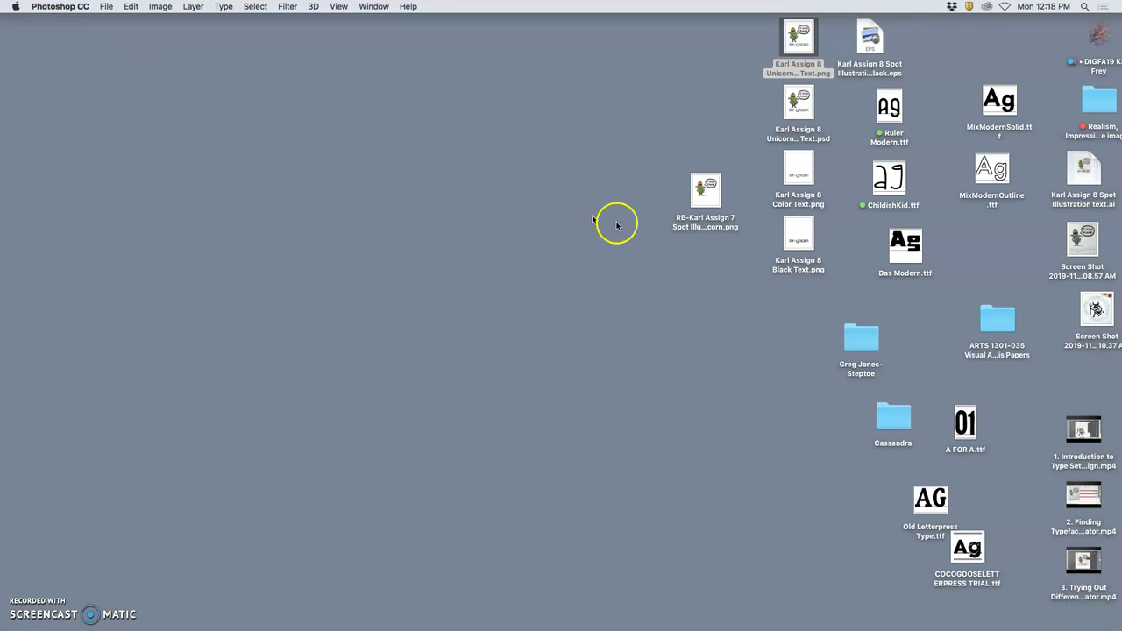
left_click(684, 285)
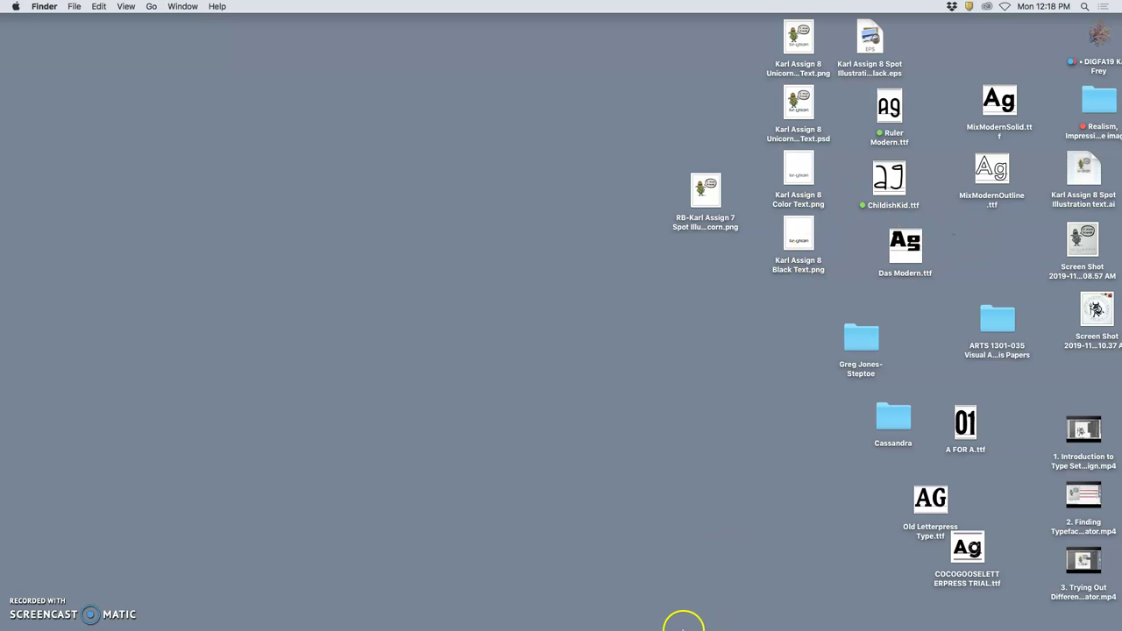
mouse_move(230, 618)
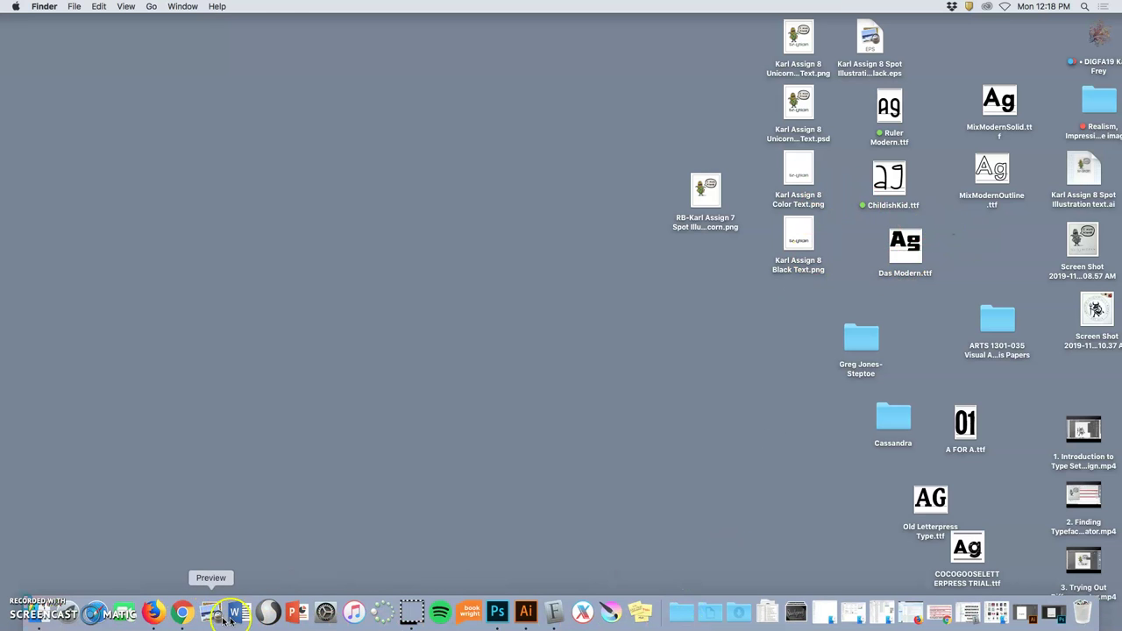
left_click(194, 616)
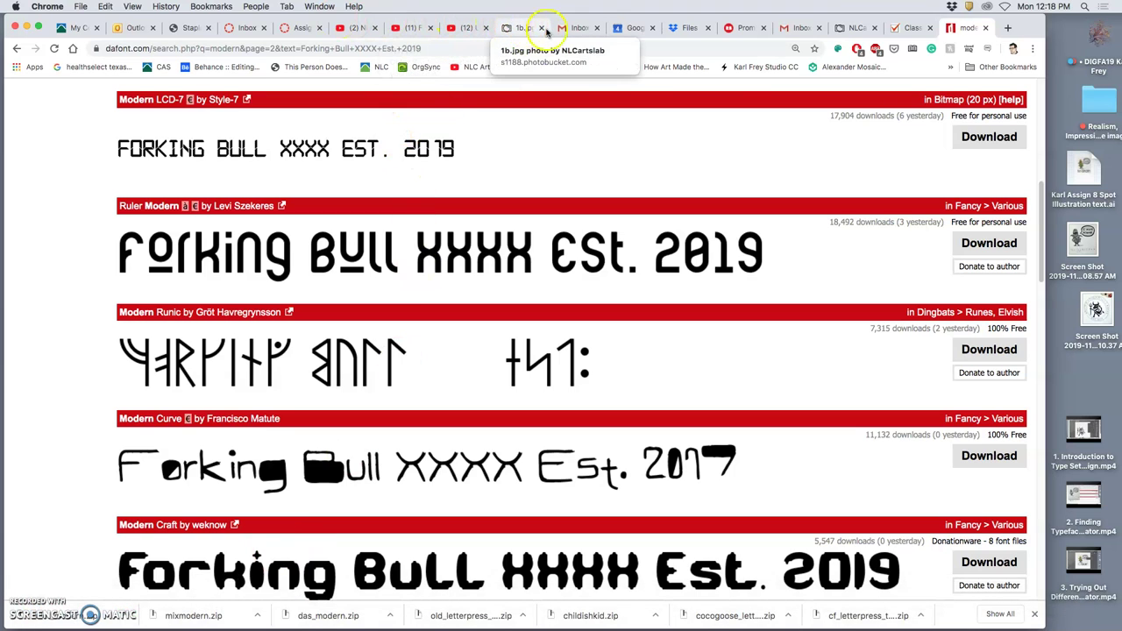
Open Photobucket's DIGITAL ART 1 > 2-Digital I Assignments > Assignment 8 > Instructional Examples album.
left_click(852, 27)
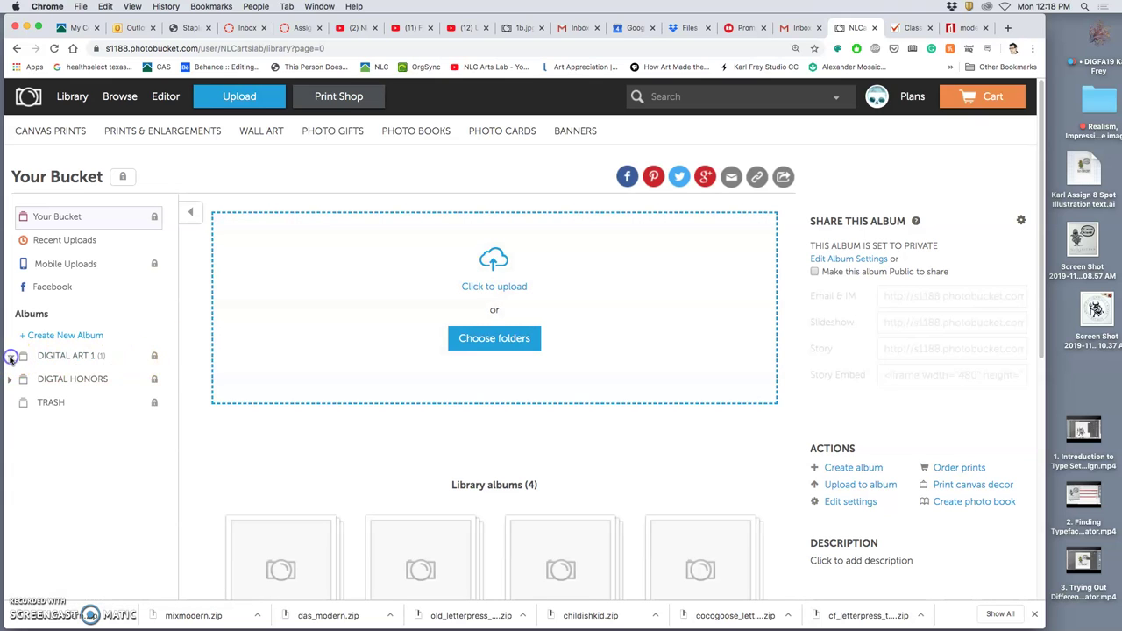
left_click(11, 358)
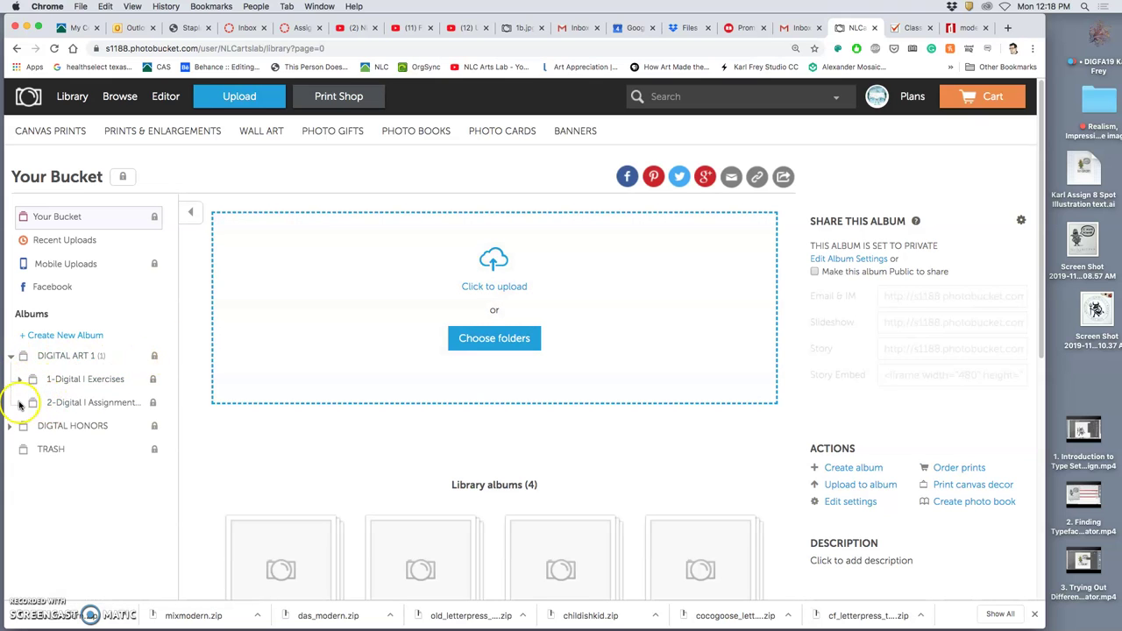
left_click(19, 402)
scroll(81, 552, "down", 1)
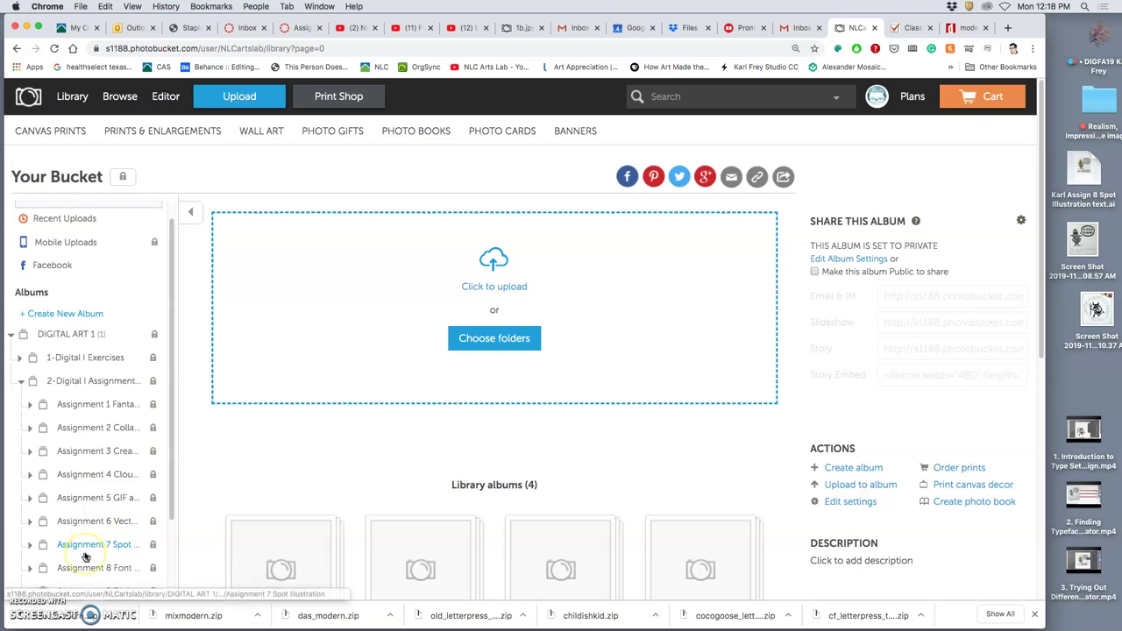
left_click(29, 552)
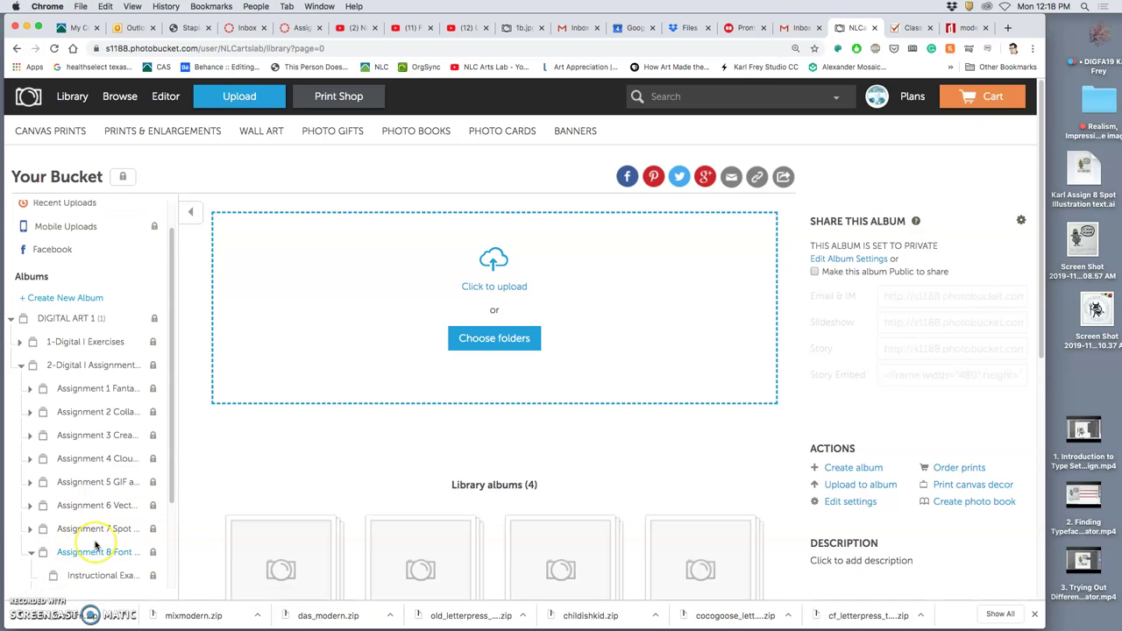
scroll(97, 546, "down", 1)
left_click(96, 546)
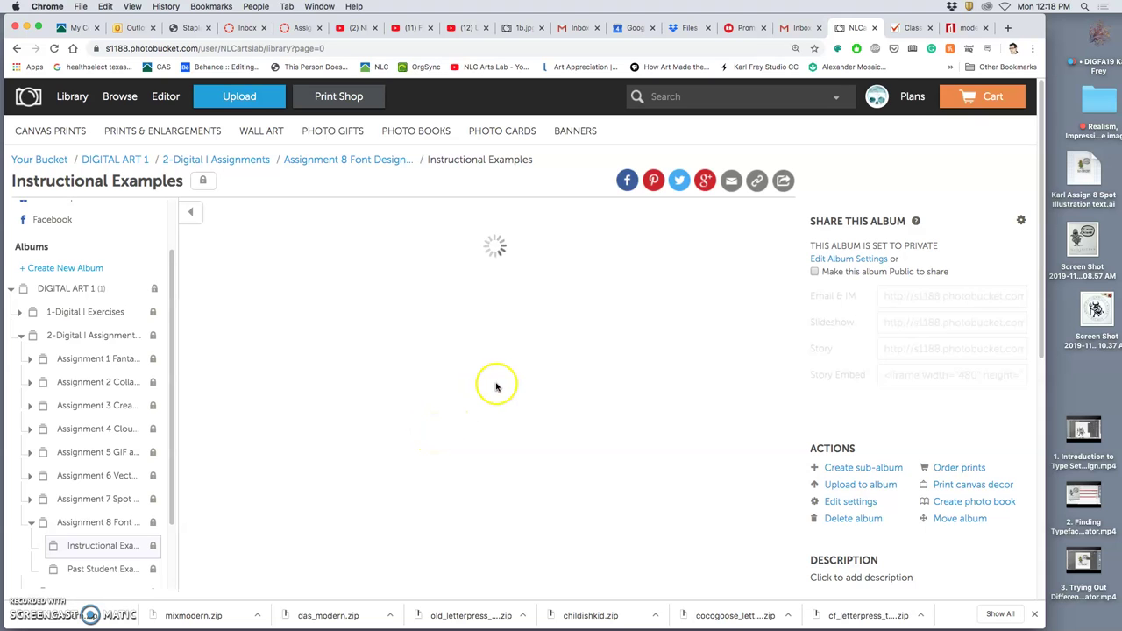
scroll(495, 386, "down", 1)
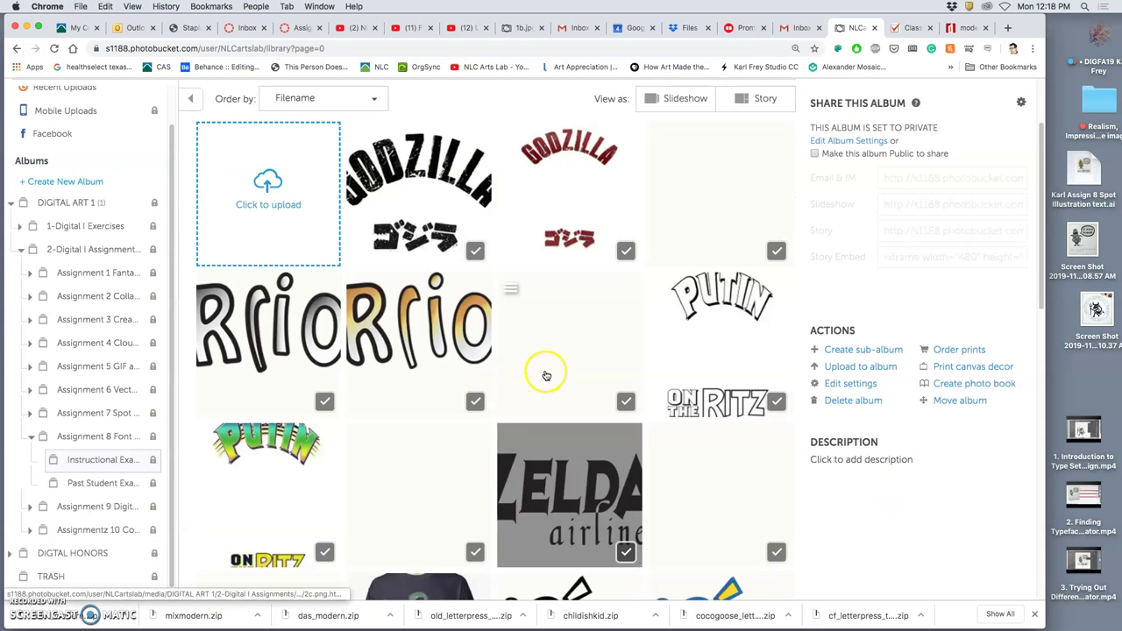
key("F11")
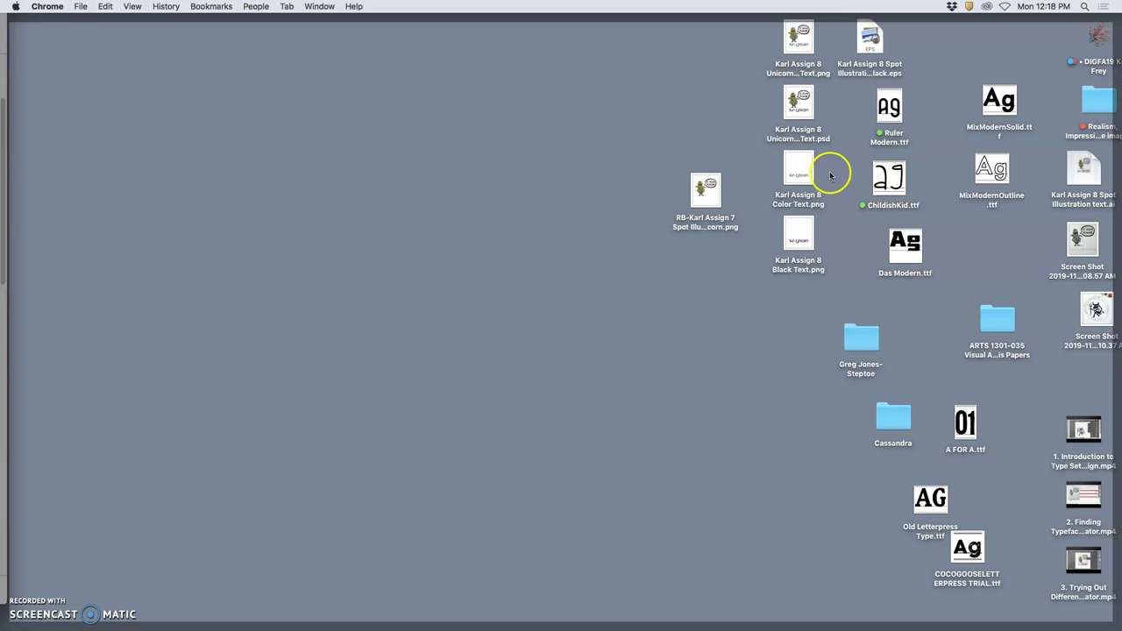
Drag the Color Text and Black Text PNGs from the desktop into the Instructional Examples album.
left_click_drag(827, 170, 801, 241)
key("F11")
key("F11")
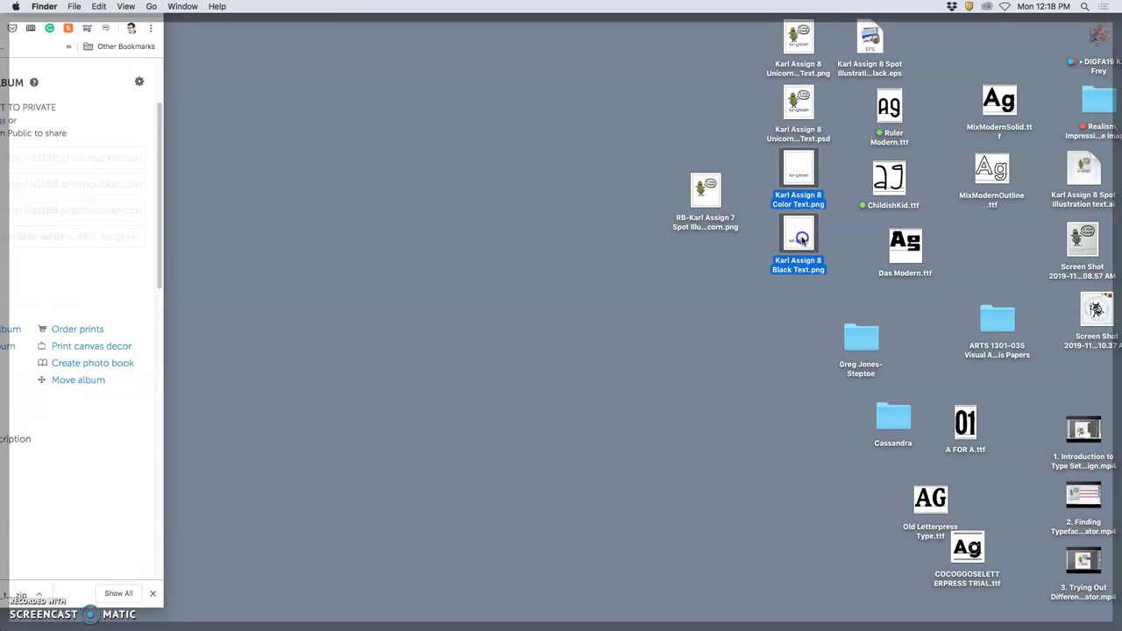
key("F11")
left_click_drag(801, 240, 321, 226)
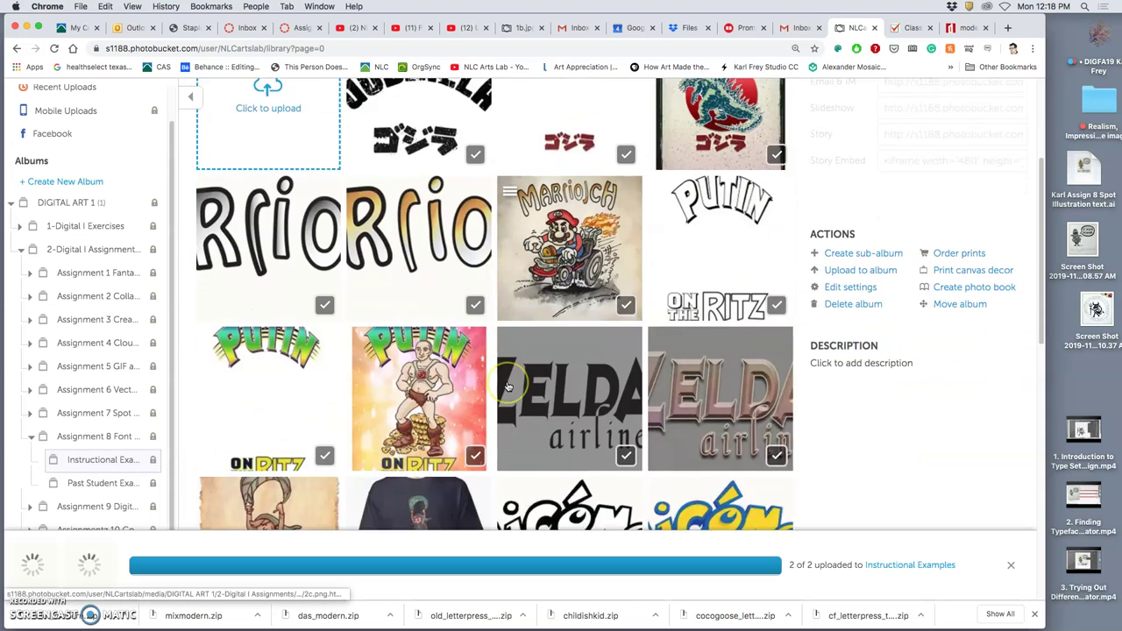
Find the new uploads on page 2 of the album and open the Black Text image.
scroll(506, 382, "down", 10)
left_click(713, 511)
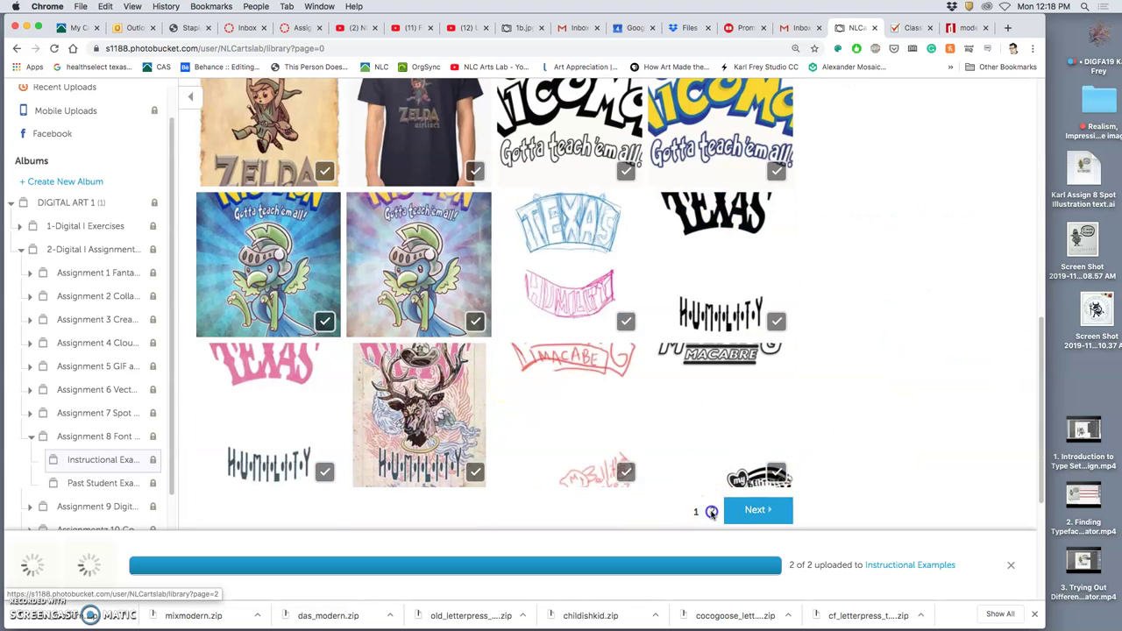
scroll(669, 451, "down", 5)
scroll(670, 451, "down", 3)
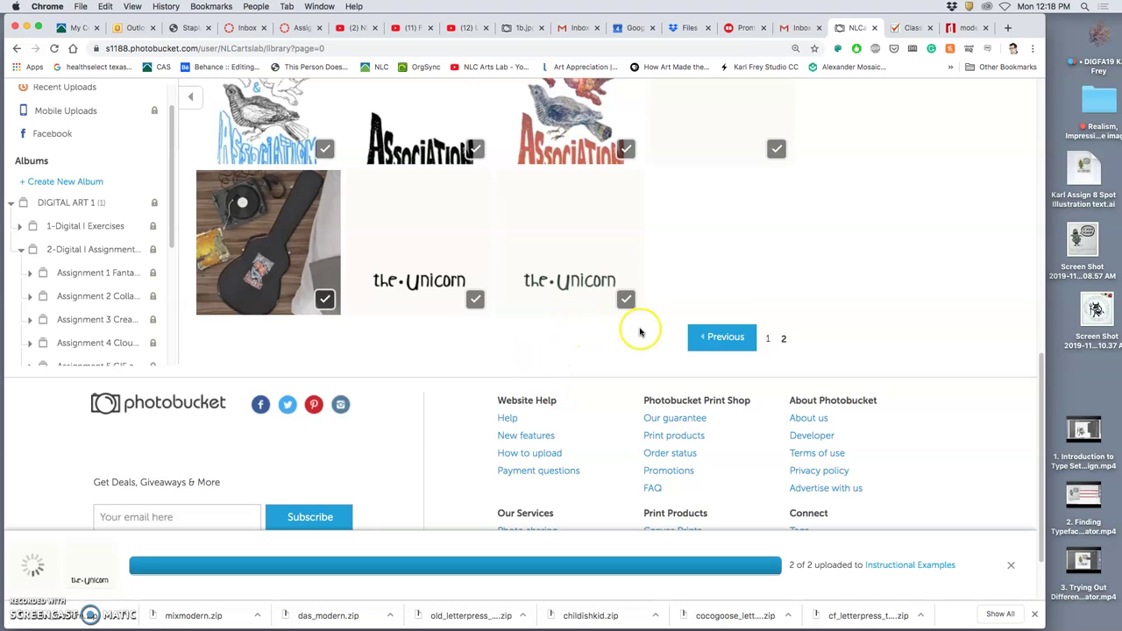
scroll(574, 335, "up", 1)
scroll(573, 338, "up", 2)
mouse_move(569, 408)
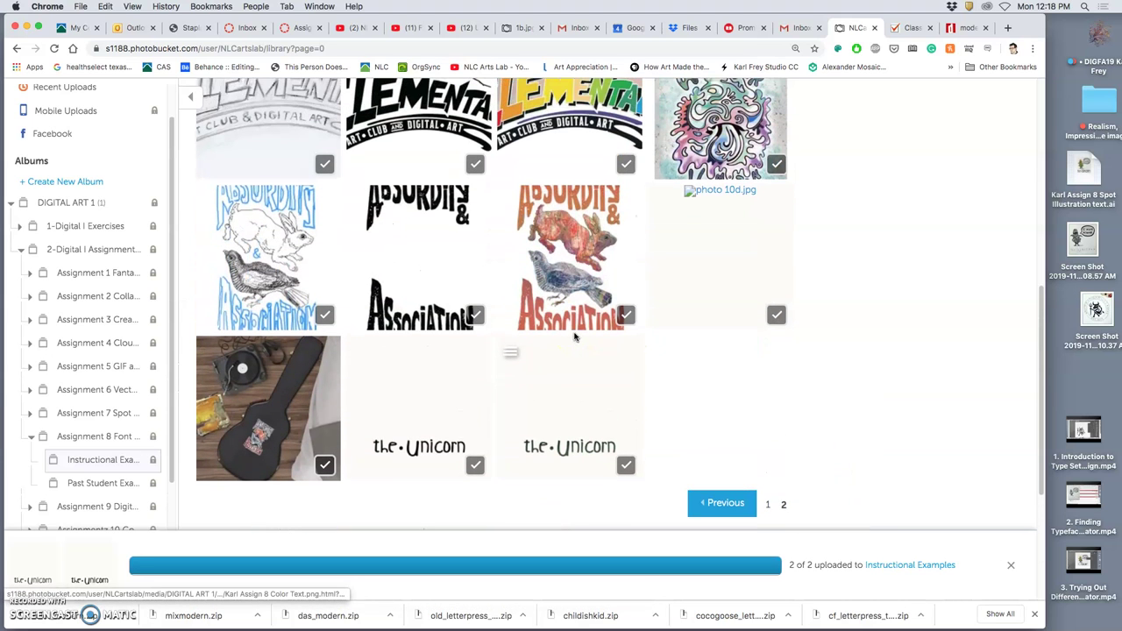
left_click(464, 408)
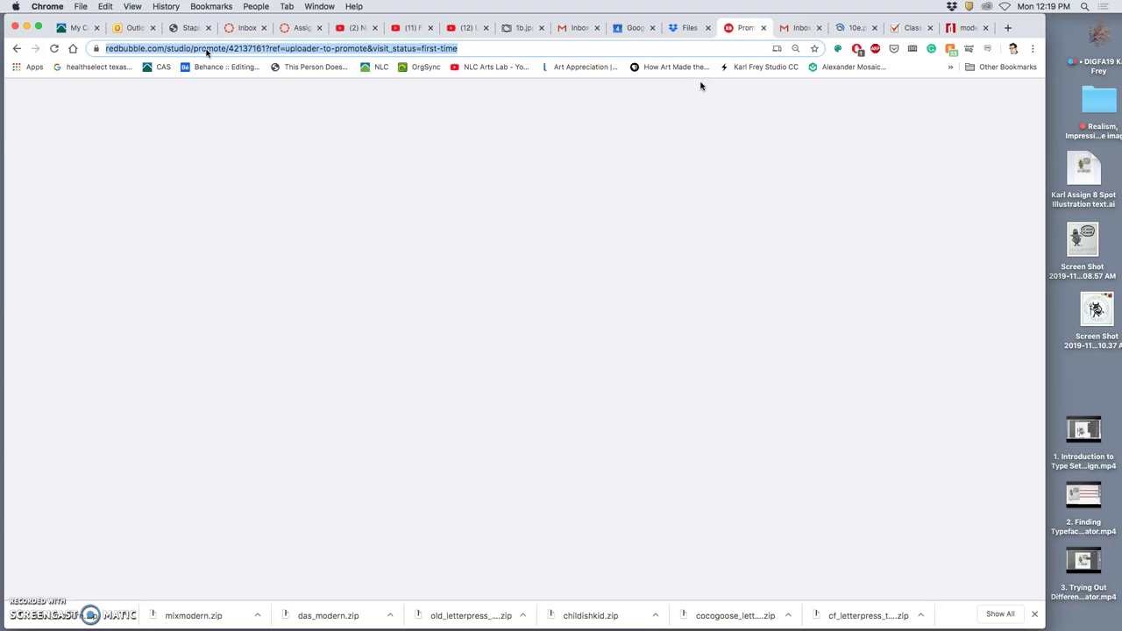
Go to redbubble.com and reach its explore page.
type("redbubb")
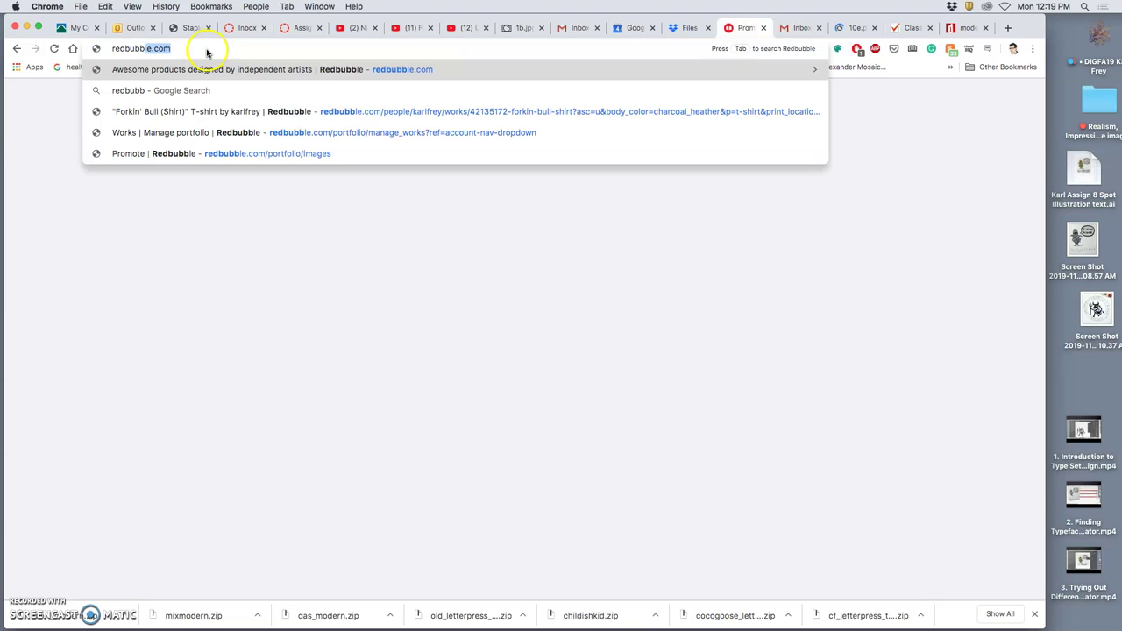
type("le.com")
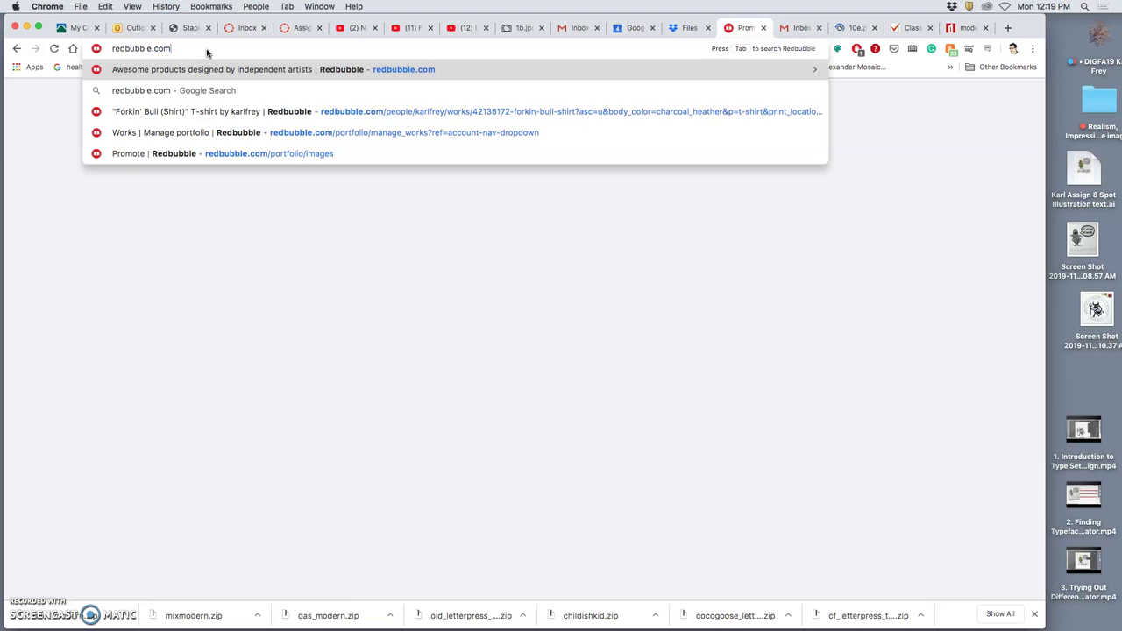
key("Return")
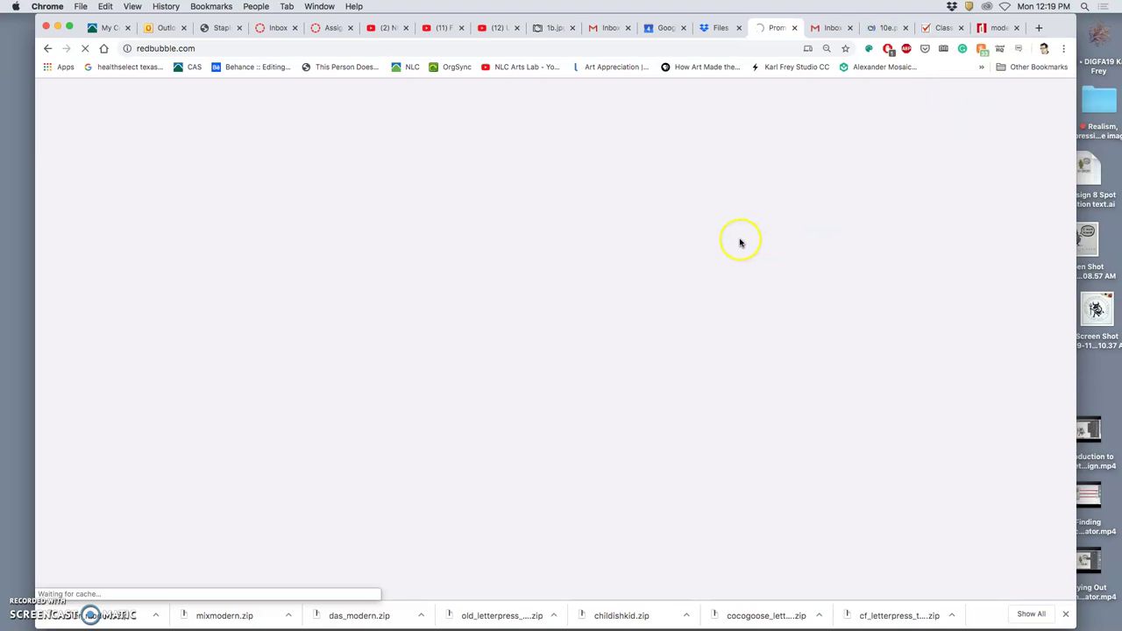
left_click(257, 49)
left_click(848, 240)
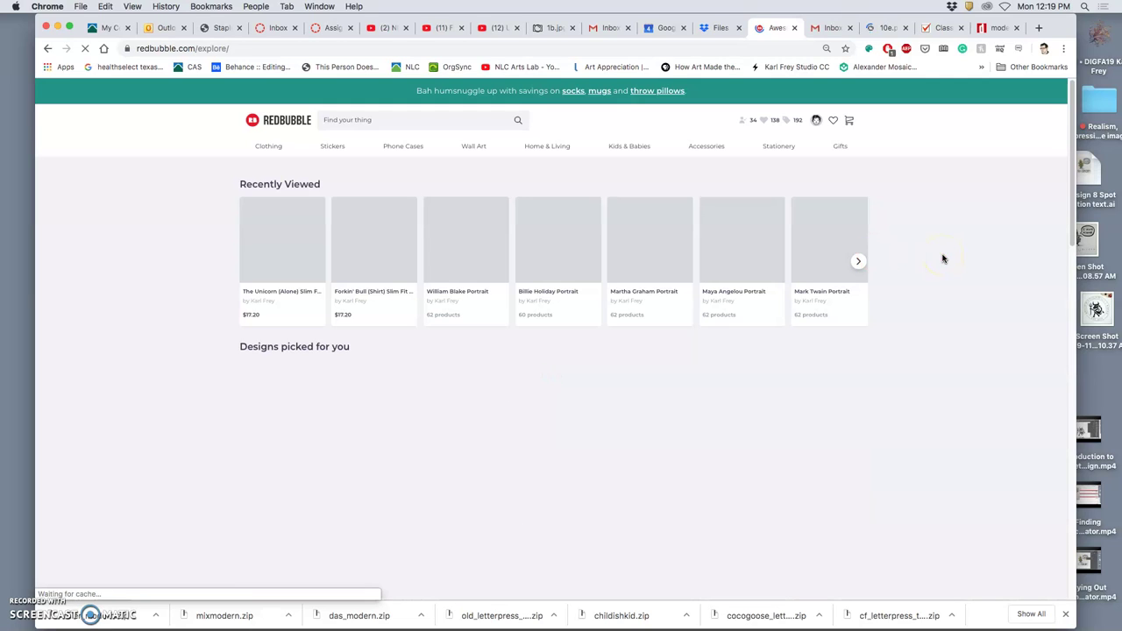
Choose Add New Work from the Redbubble account menu.
left_click(882, 242)
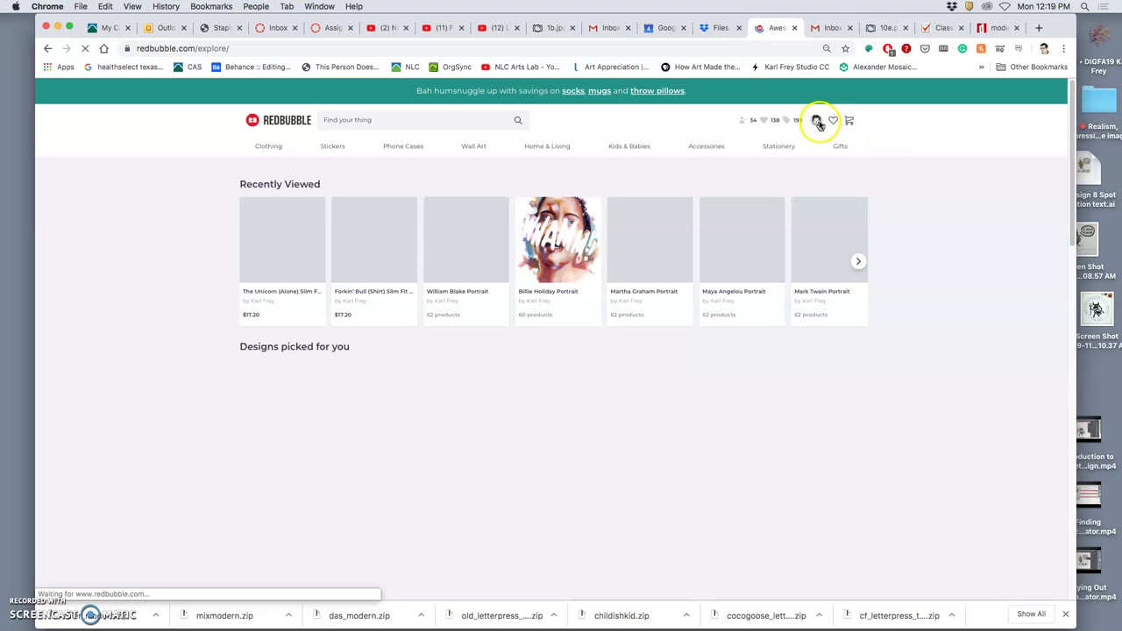
left_click(818, 124)
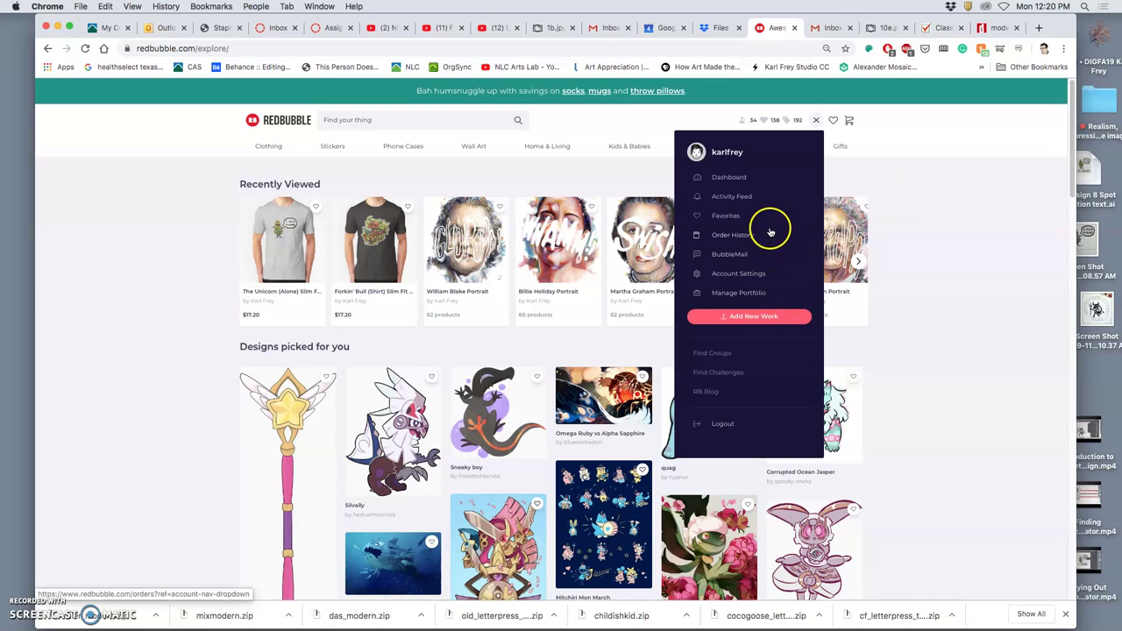
left_click(759, 316)
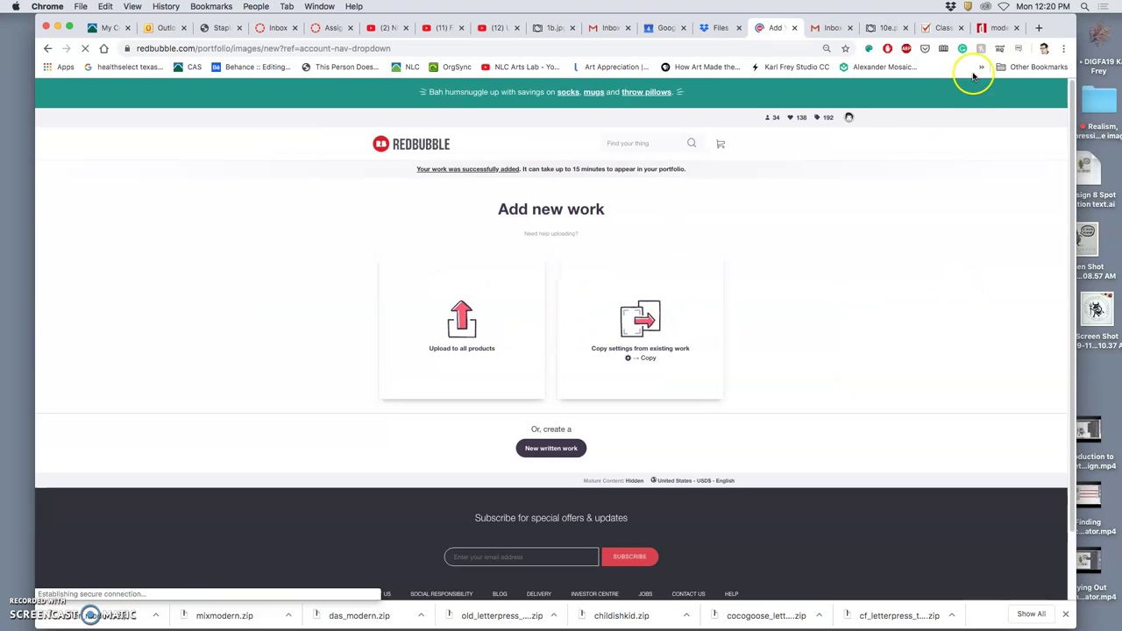
Drag the unicorn-with-text PNG into Redbubble's uploader and begin entering the work's title.
double_click(1057, 28)
left_click_drag(1028, 111, 1039, 278)
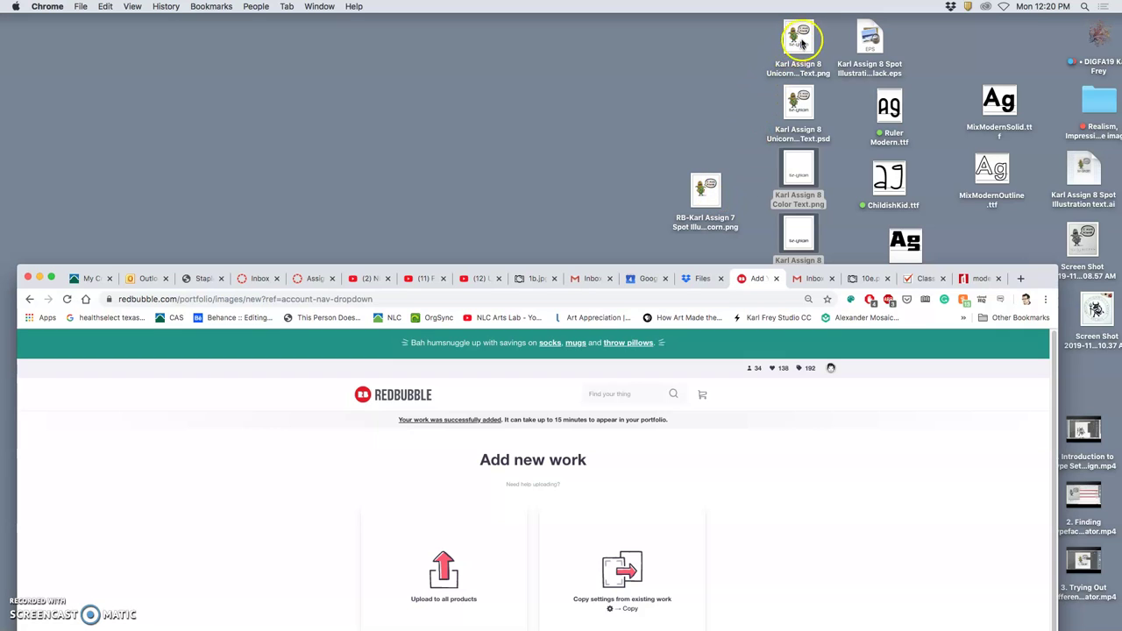
left_click_drag(800, 44, 459, 556)
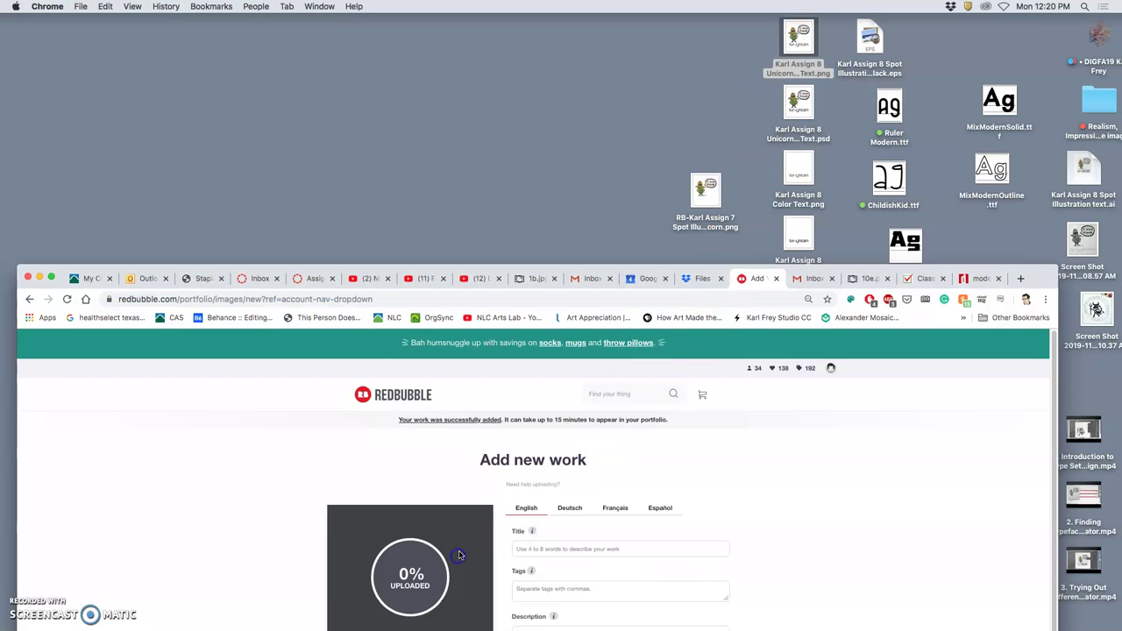
mouse_move(1031, 274)
left_mouse_down()
mouse_move(1070, 4)
mouse_move(1053, 4)
left_mouse_up()
left_click(628, 299)
type("The Unicorn")
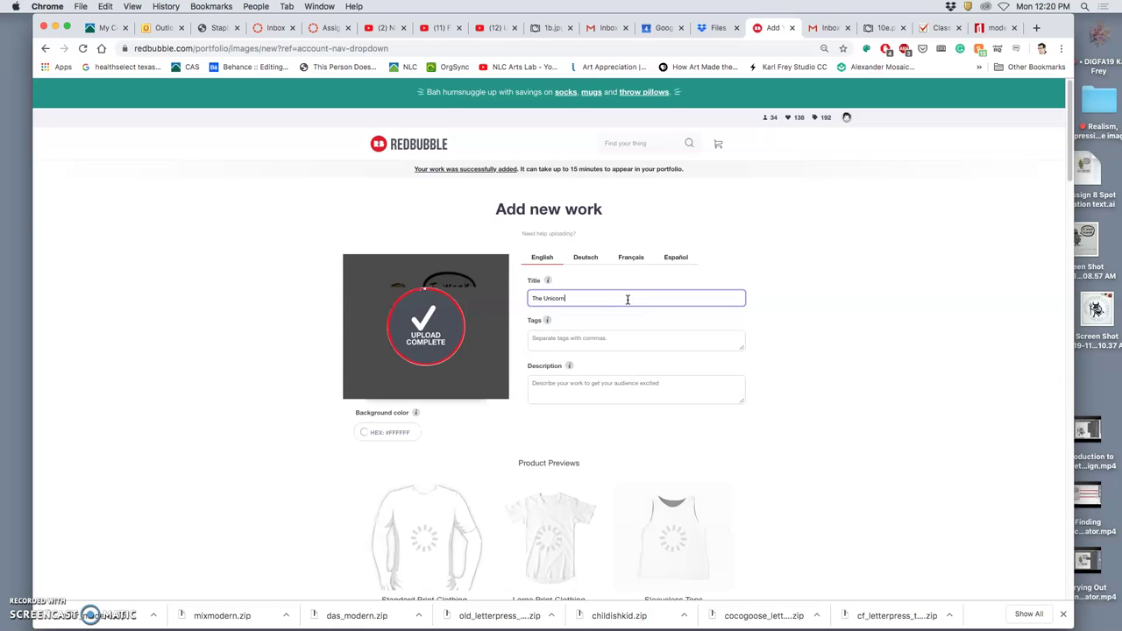
type("Concep")
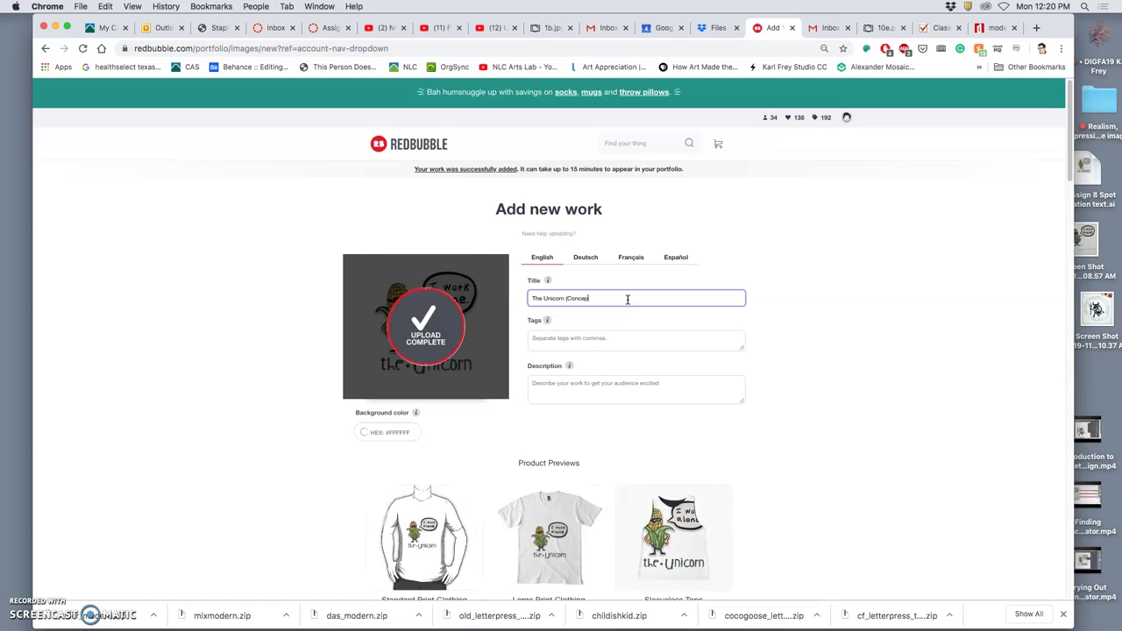
type("t Illustration")
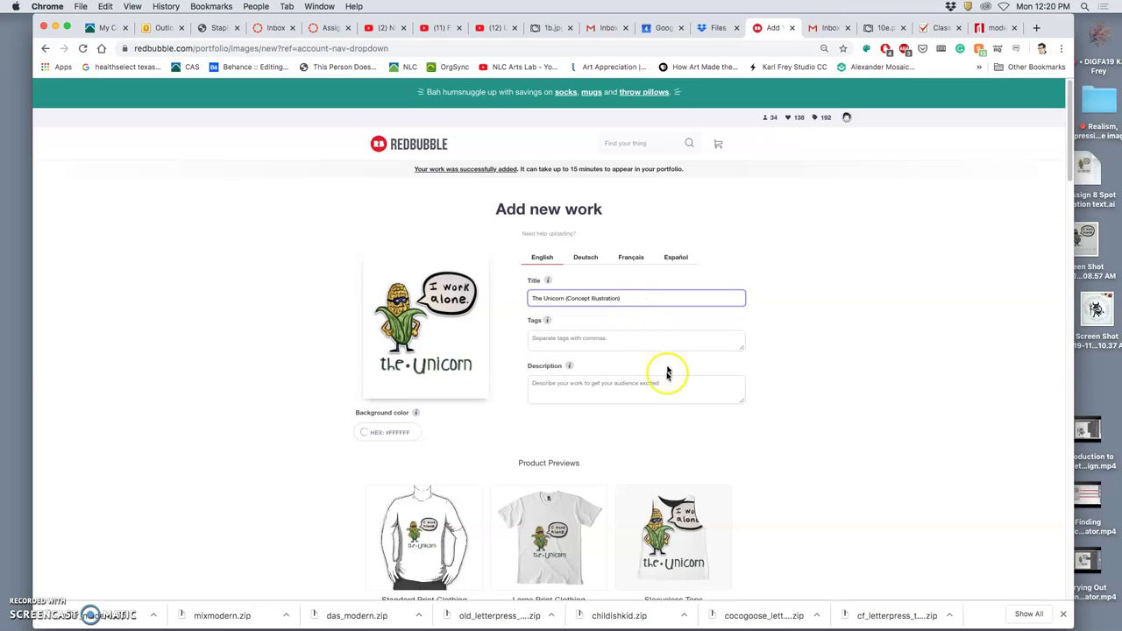
Zoom the Chrome page in so the T-shirt and tank top product previews fill the view.
scroll(671, 394, "down", 2)
scroll(657, 347, "down", 3)
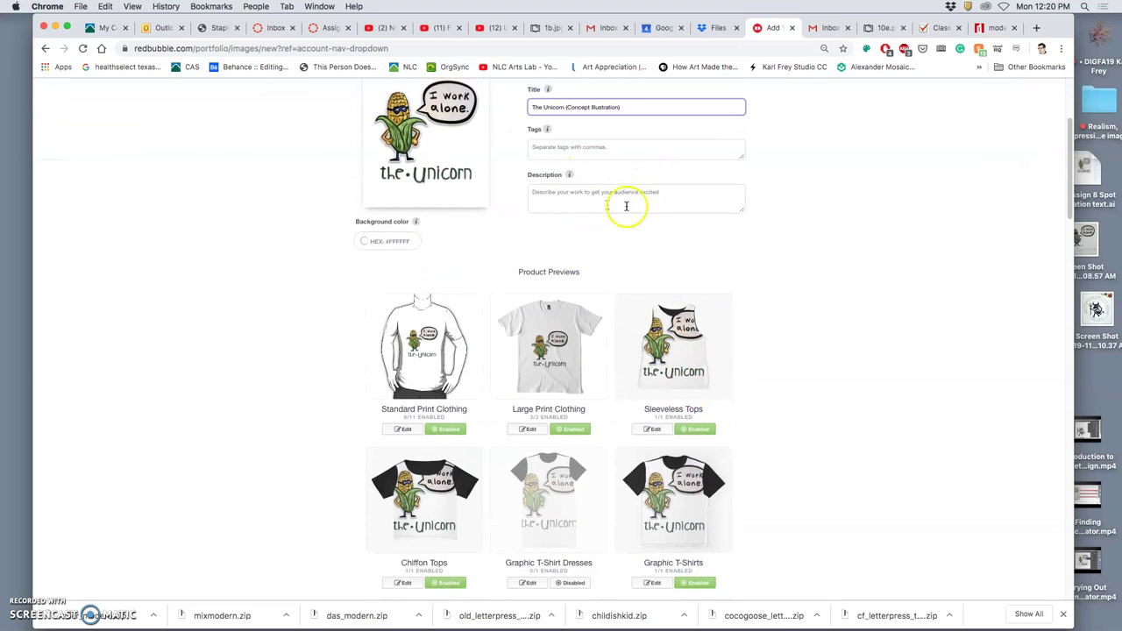
scroll(787, 353, "up", 1)
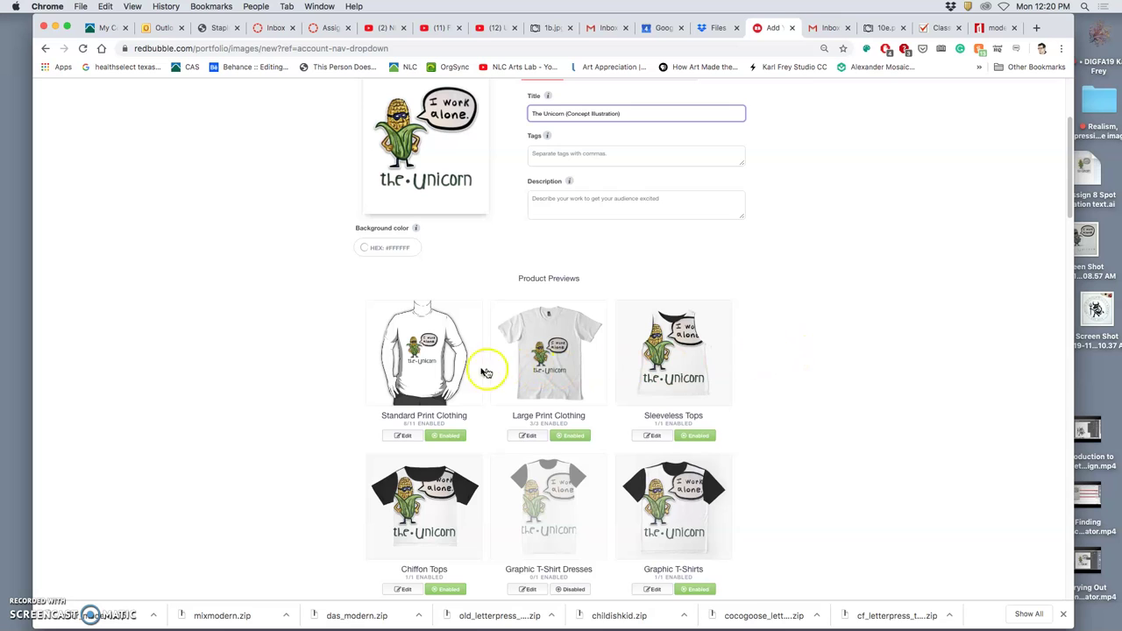
key("super+minus")
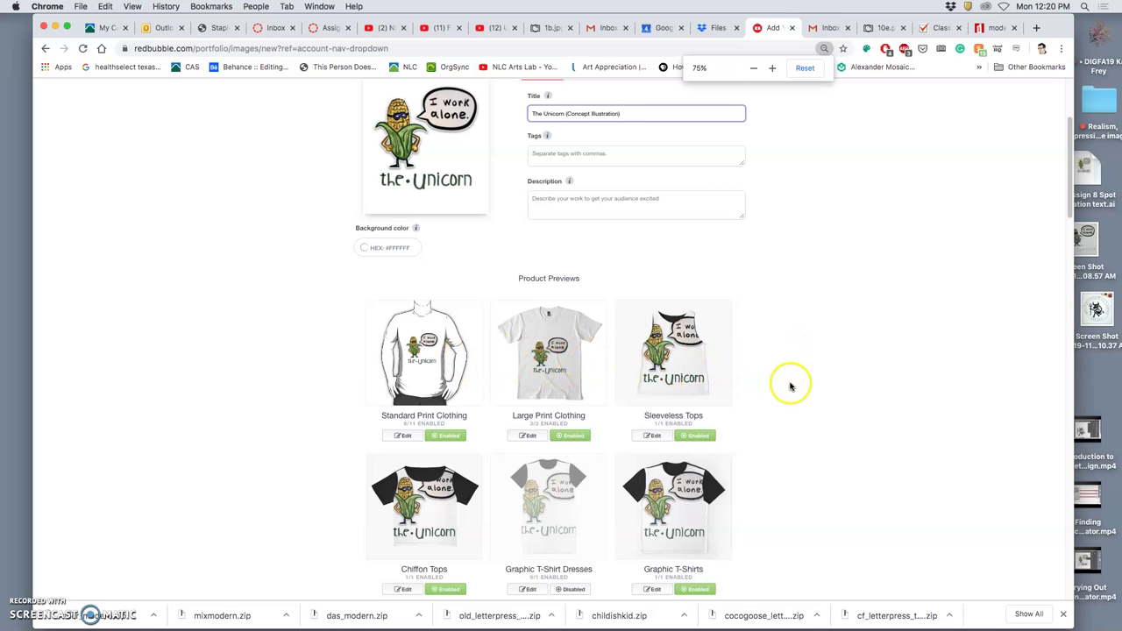
key("super+equal")
key("super+equal")
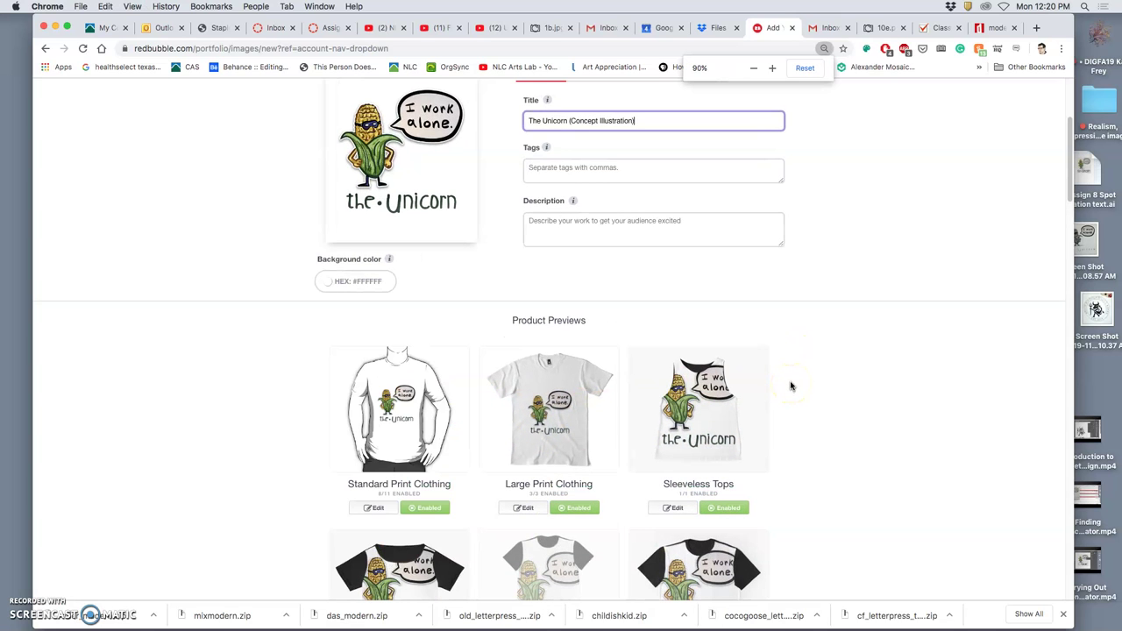
scroll(793, 385, "down", 1)
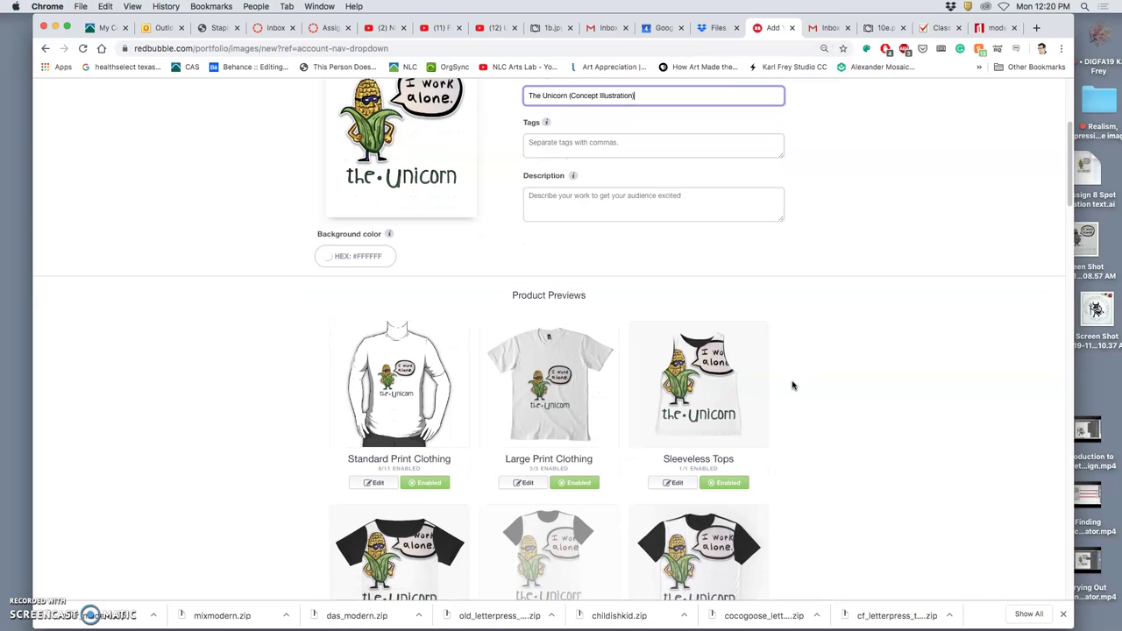
scroll(793, 385, "down", 1)
scroll(777, 381, "down", 2)
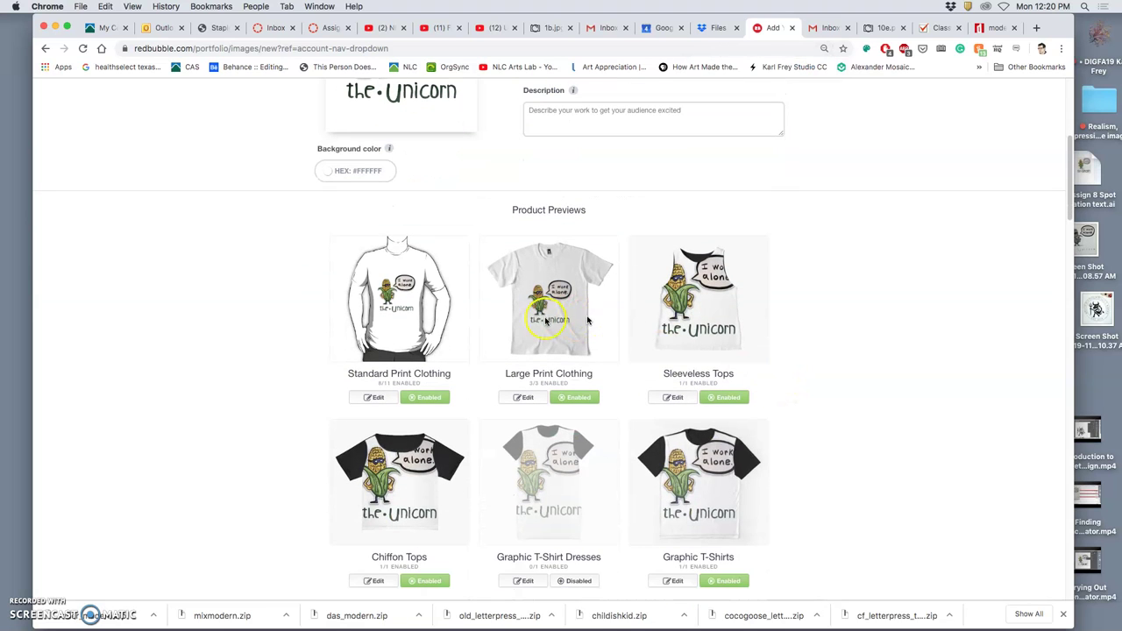
key("super+equal")
key("super+equal")
key("super+equal")
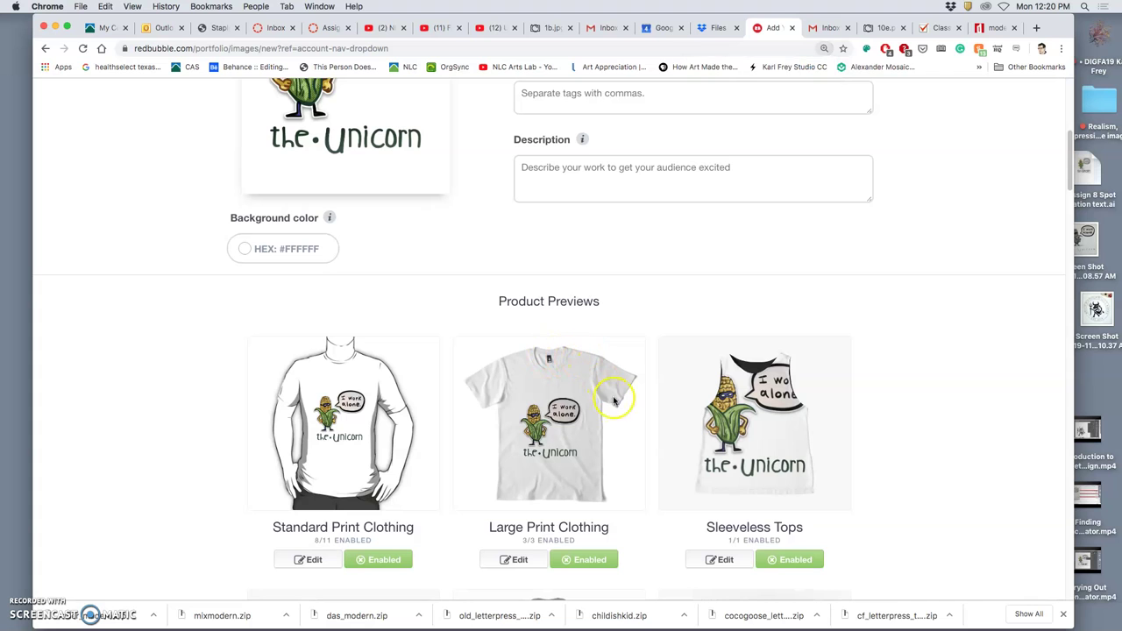
scroll(614, 401, "down", 1)
scroll(605, 399, "up", 2)
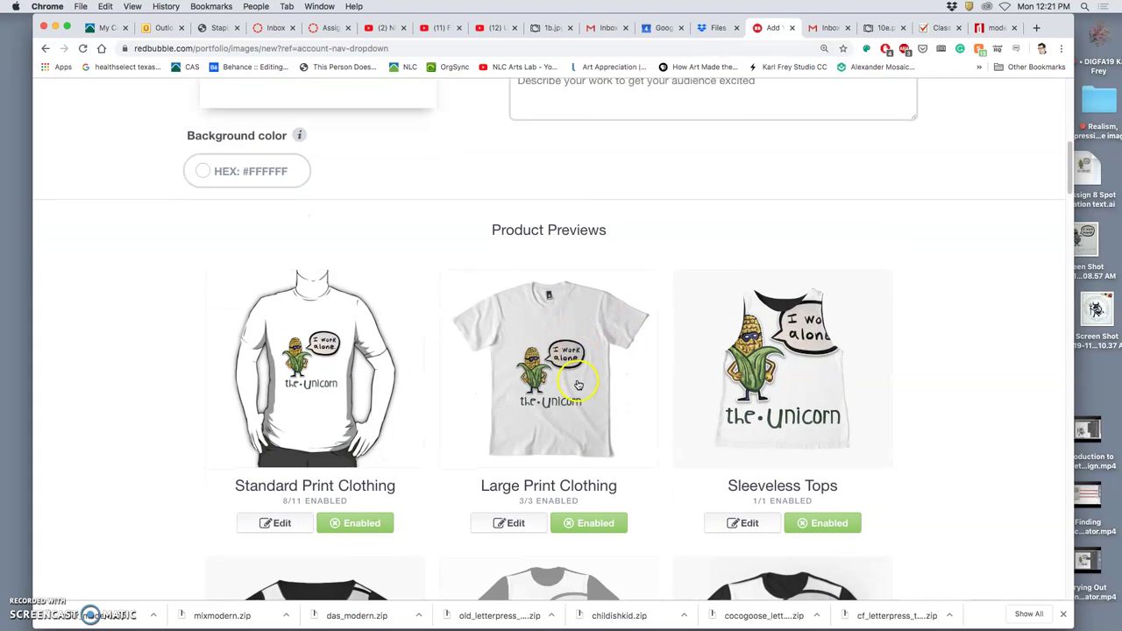
scroll(575, 382, "down", 3)
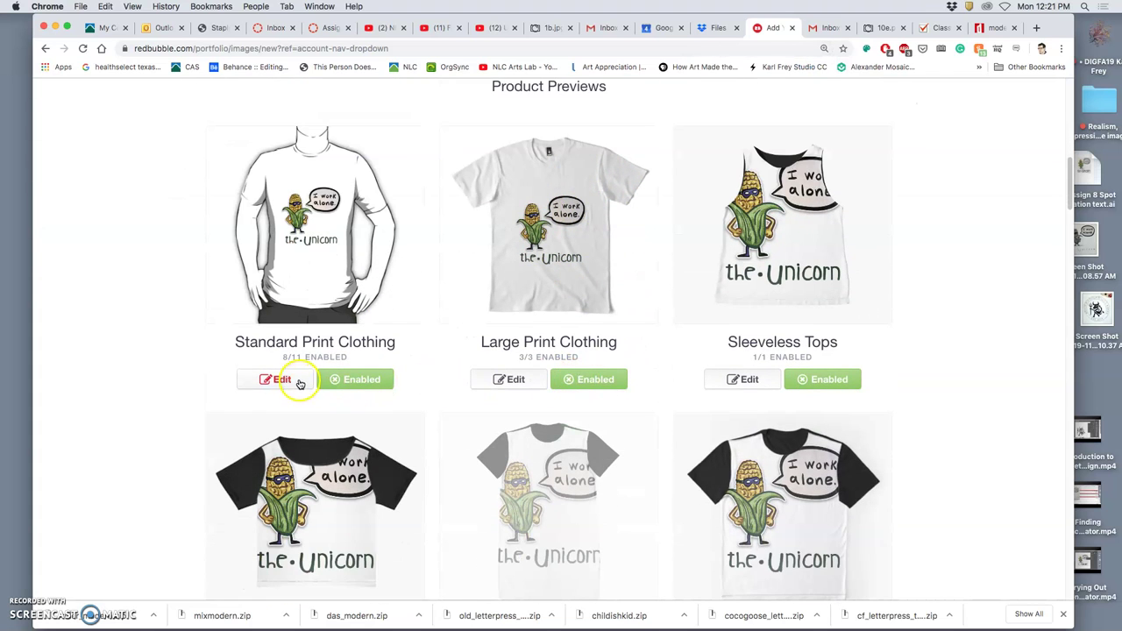
Edit the Standard Print Clothing T-shirt and move the corn design slightly higher.
left_click(299, 382)
scroll(408, 371, "down", 2)
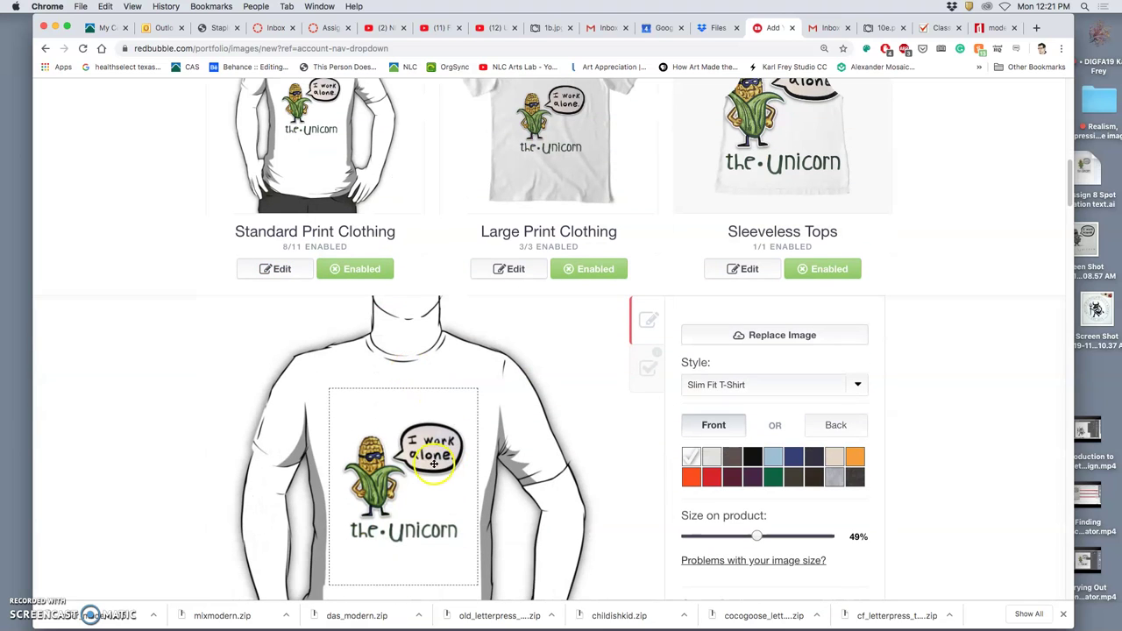
left_click_drag(432, 453, 432, 428)
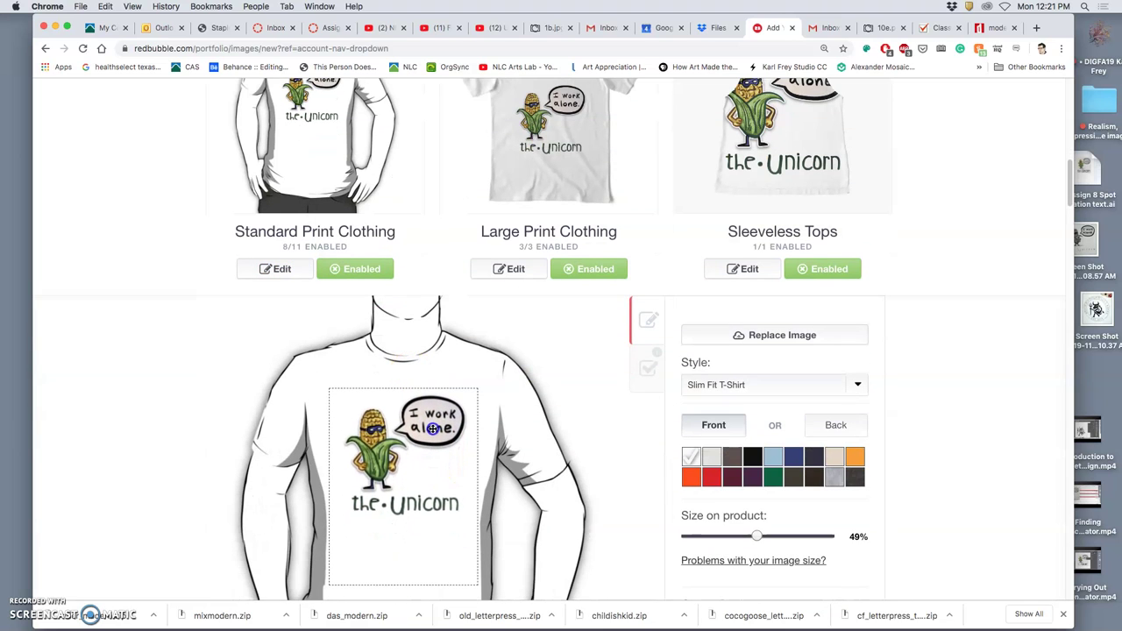
scroll(800, 399, "down", 2)
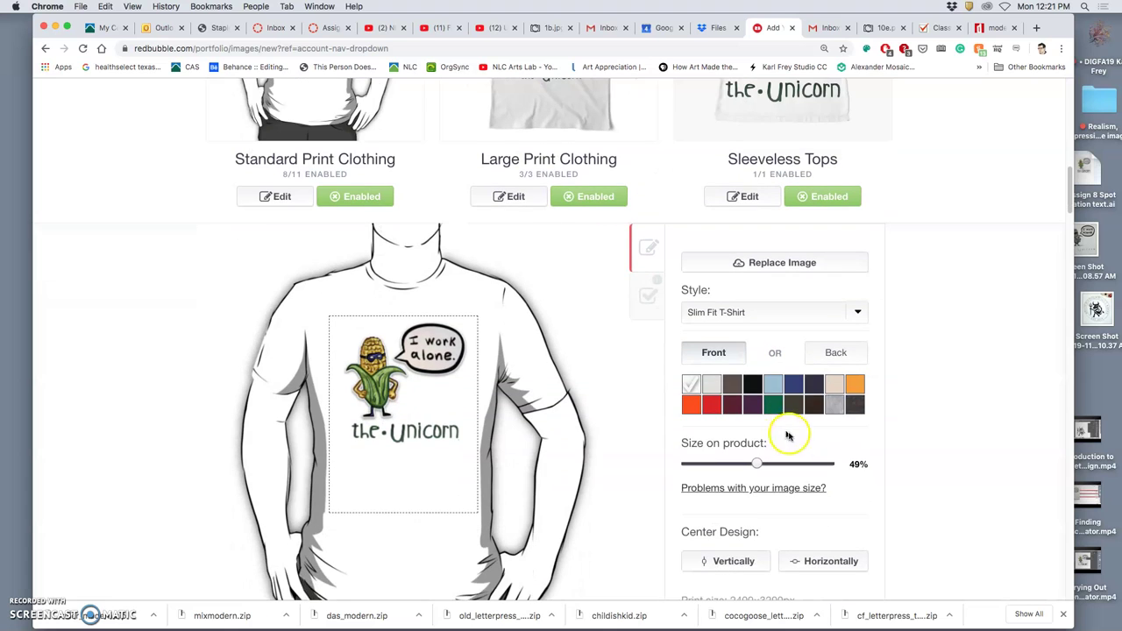
Try dark charcoal and then navy as the T-shirt colour.
left_click(857, 405)
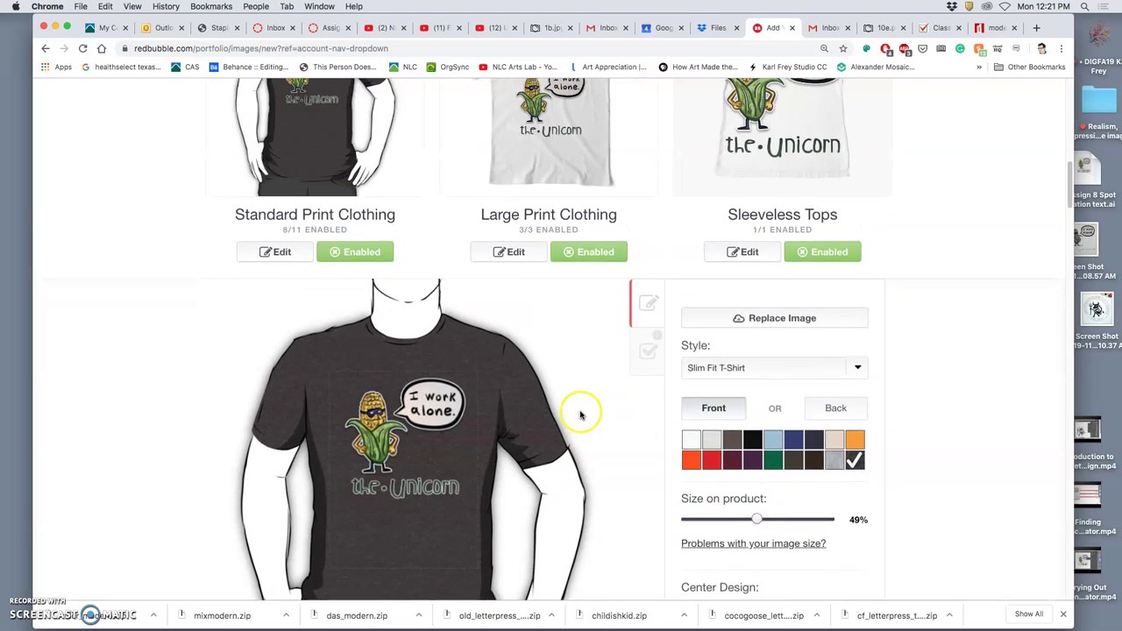
scroll(580, 414, "up", 3)
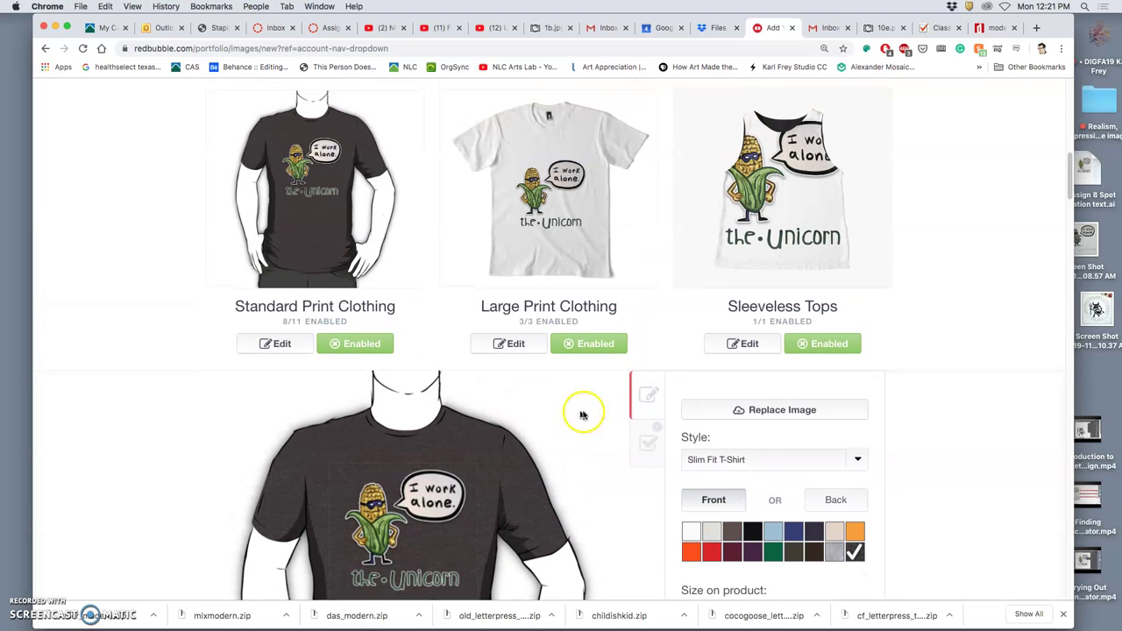
scroll(491, 484, "down", 2)
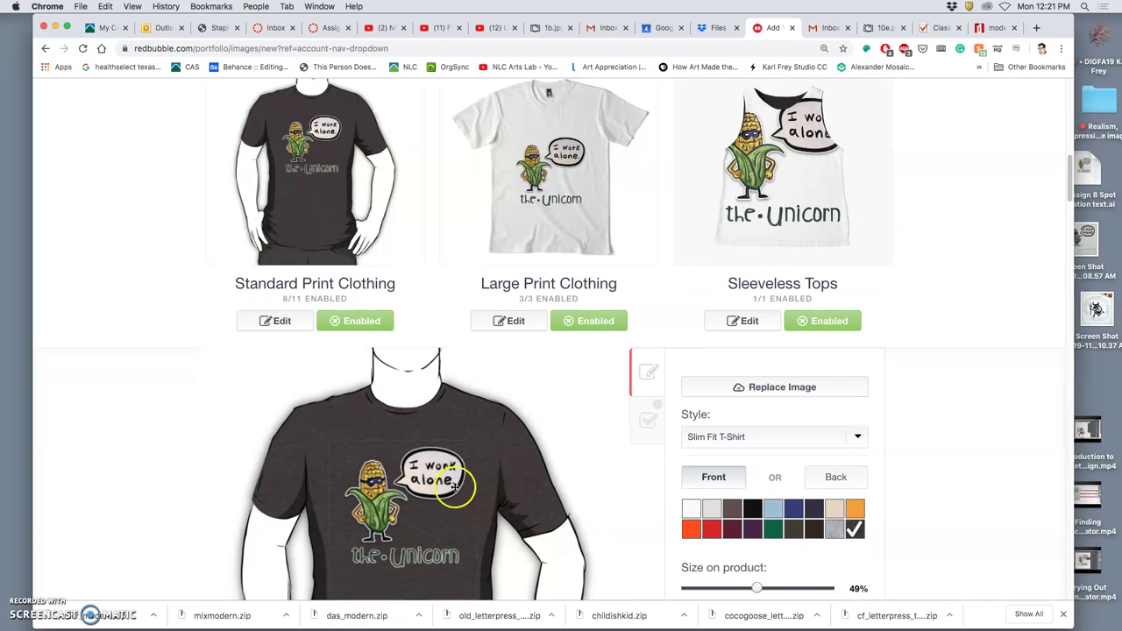
scroll(454, 489, "down", 3)
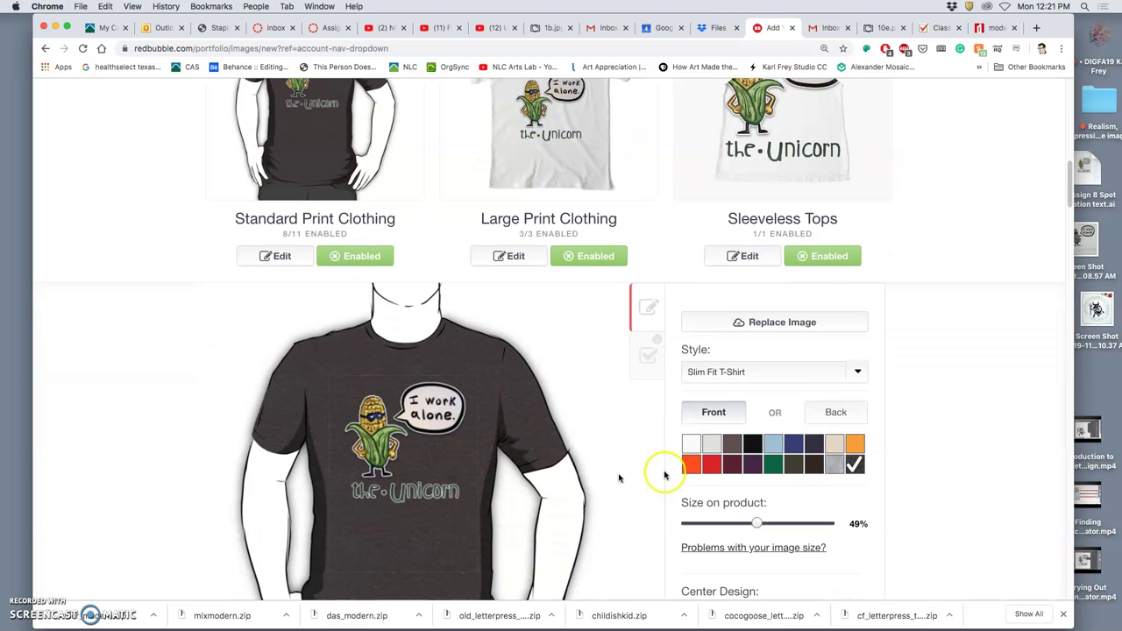
left_click(815, 445)
scroll(649, 460, "up", 2)
scroll(647, 462, "up", 2)
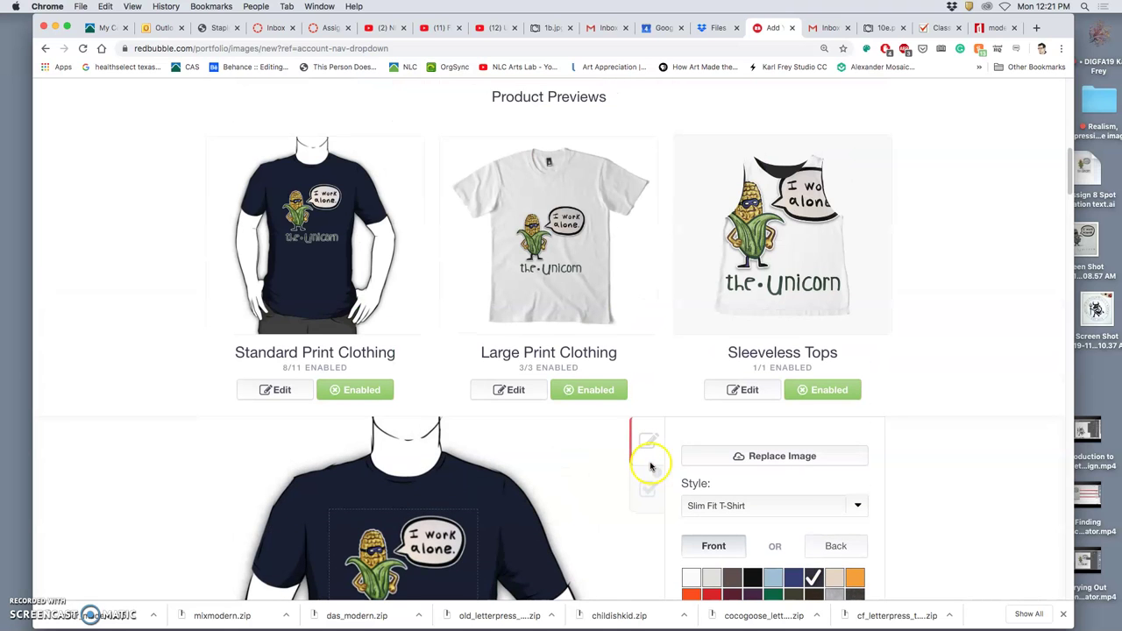
scroll(649, 465, "down", 2)
scroll(651, 466, "down", 3)
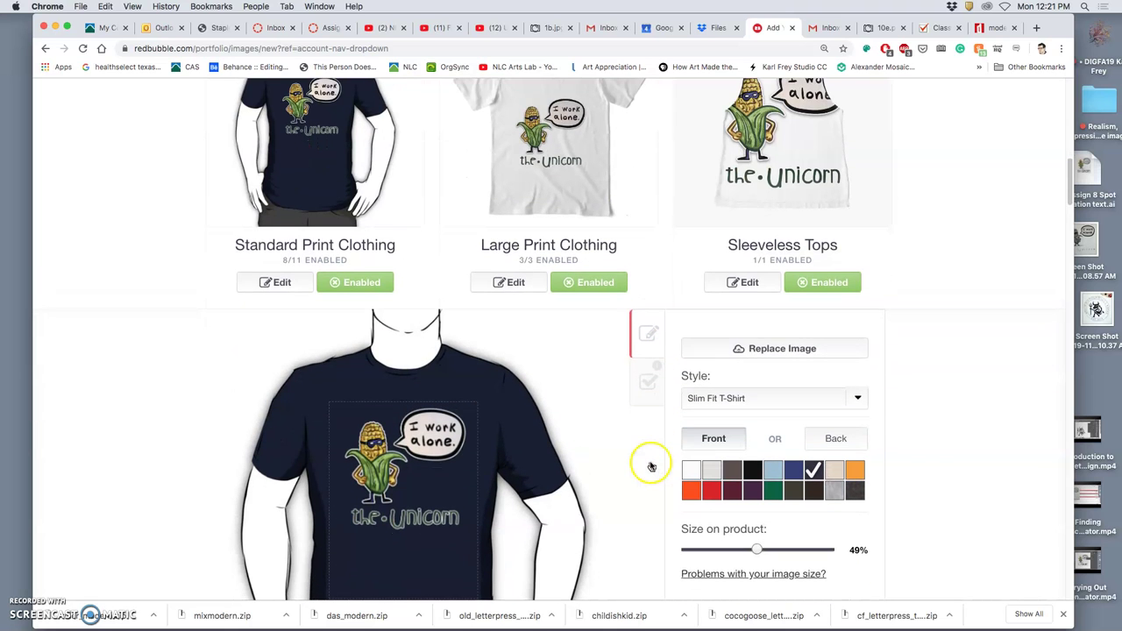
Compare black and blue T-shirt colours, then settle on navy.
left_click(755, 473)
scroll(646, 459, "up", 2)
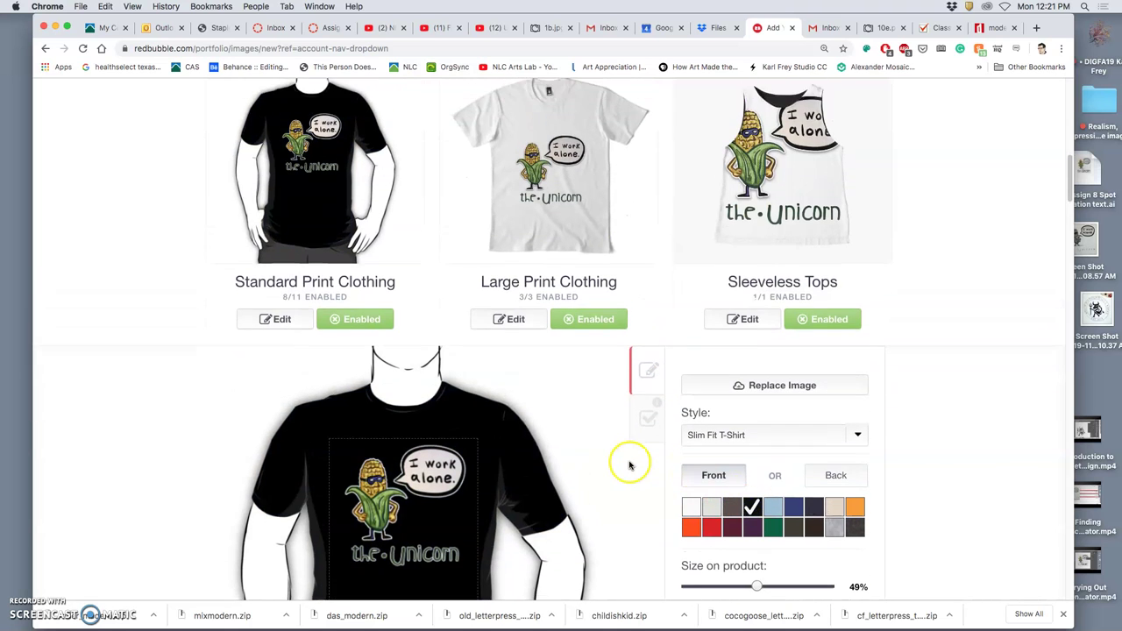
left_click(792, 509)
scroll(824, 497, "down", 5)
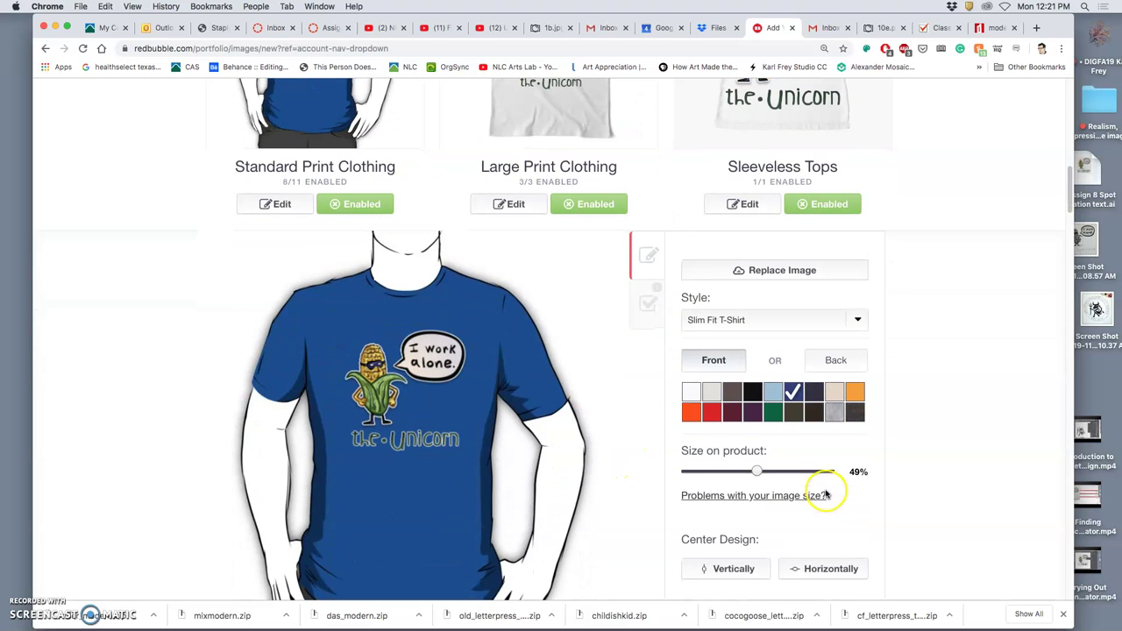
left_click(816, 396)
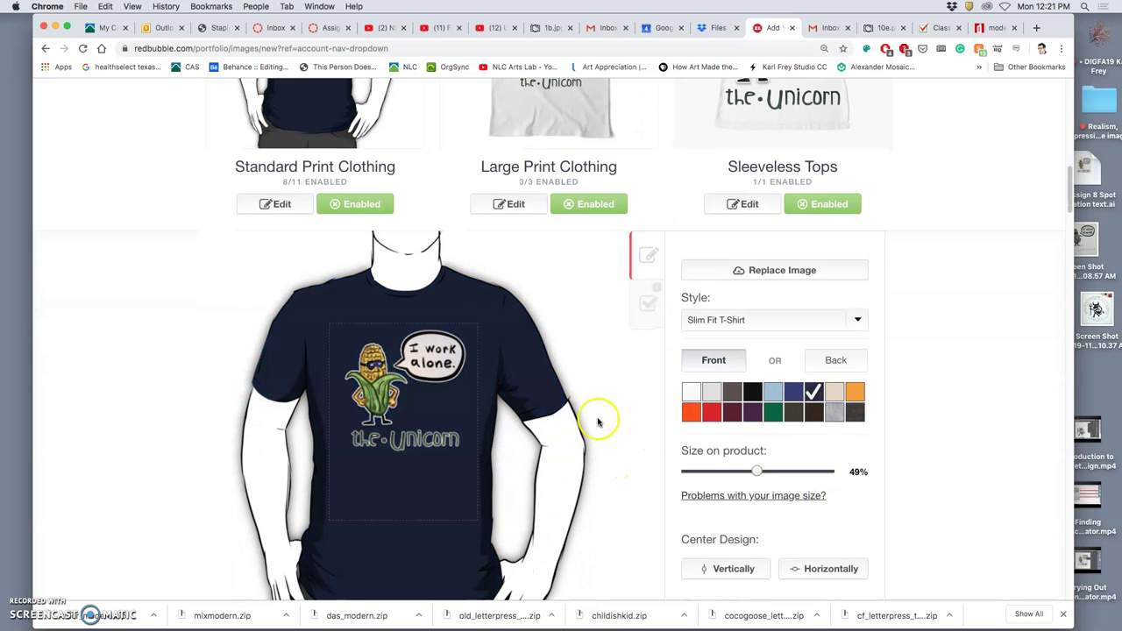
scroll(597, 422, "up", 5)
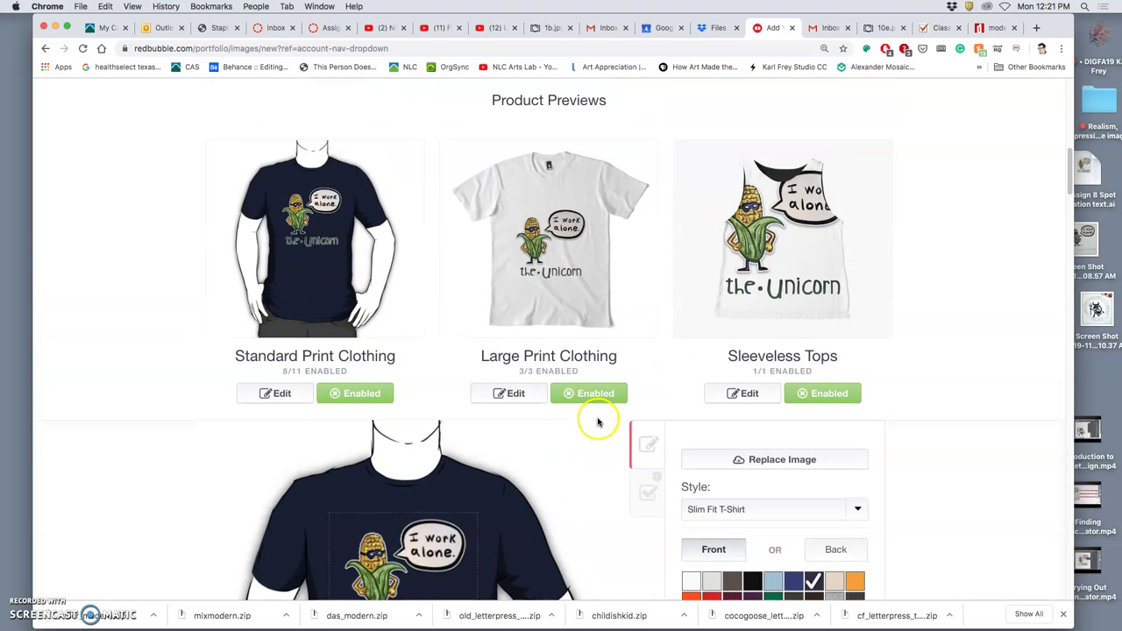